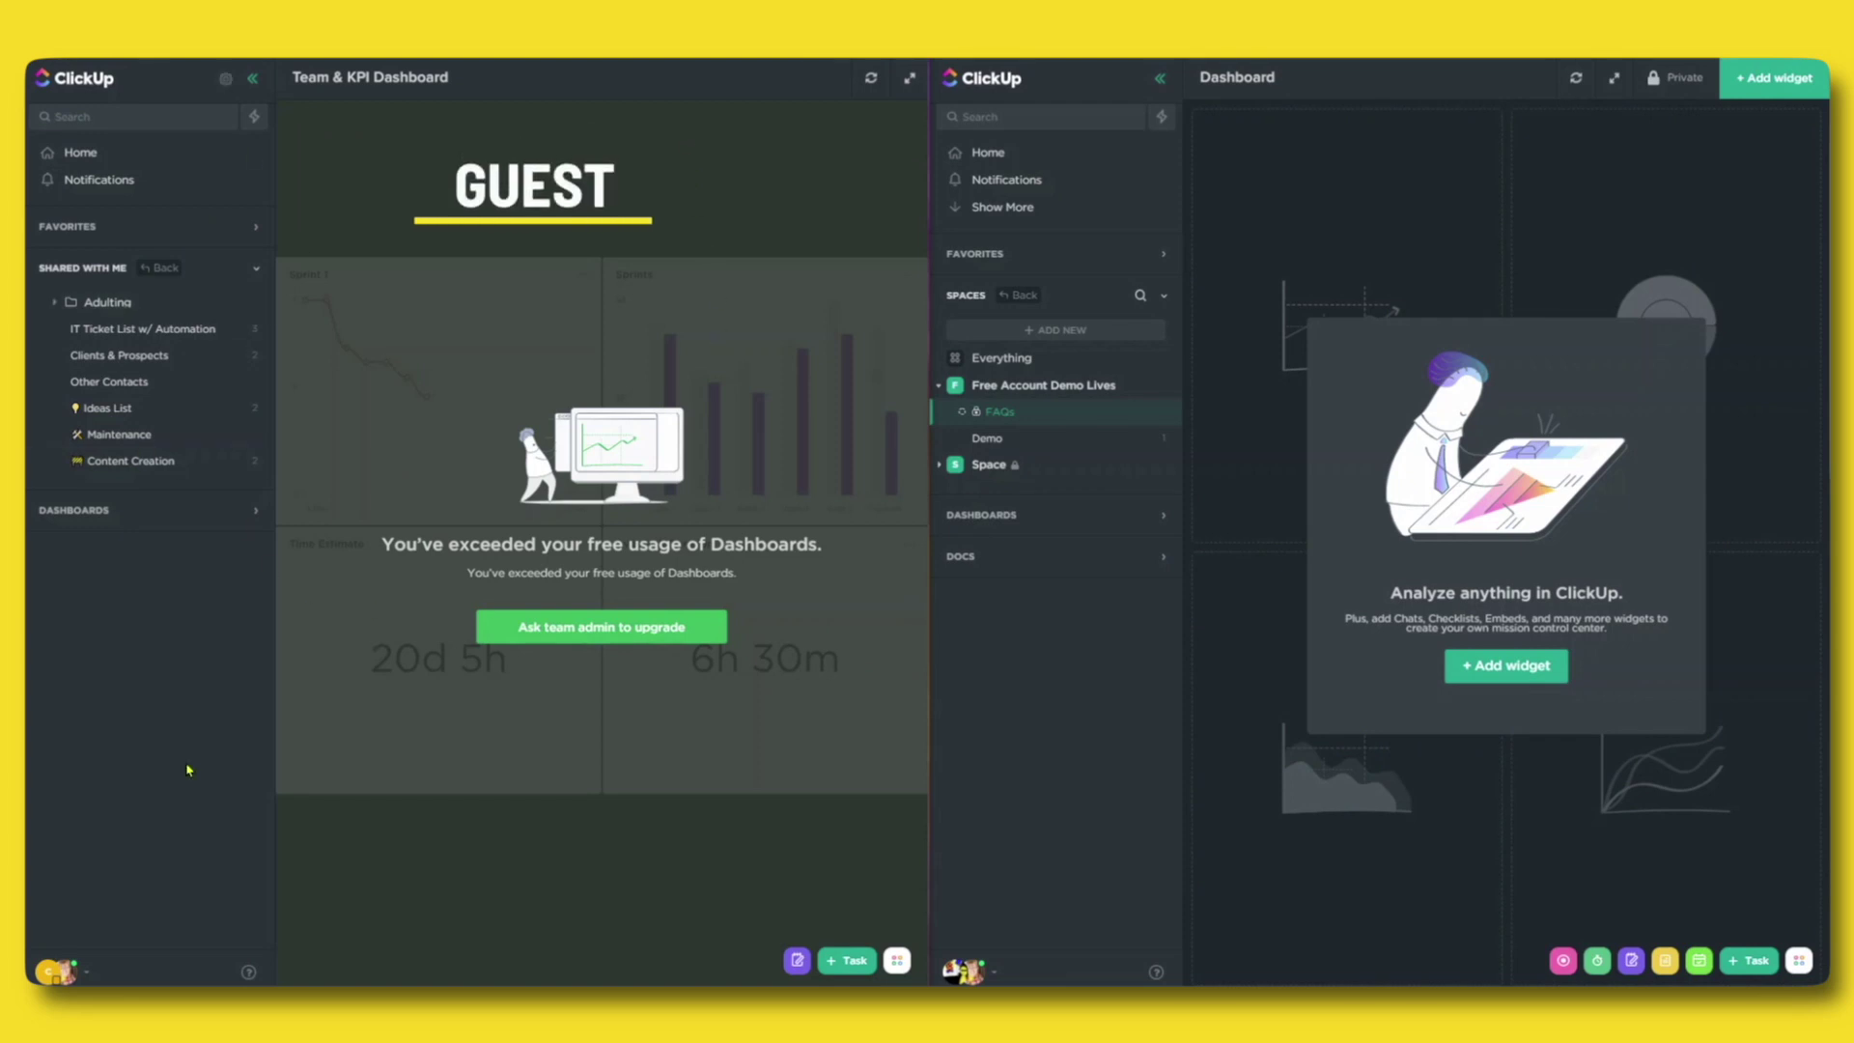
# Collapse guest Shared With Me and member Spaces, show Pulse and Goals, and open both quick-tools trays.
pyautogui.click(59, 280)
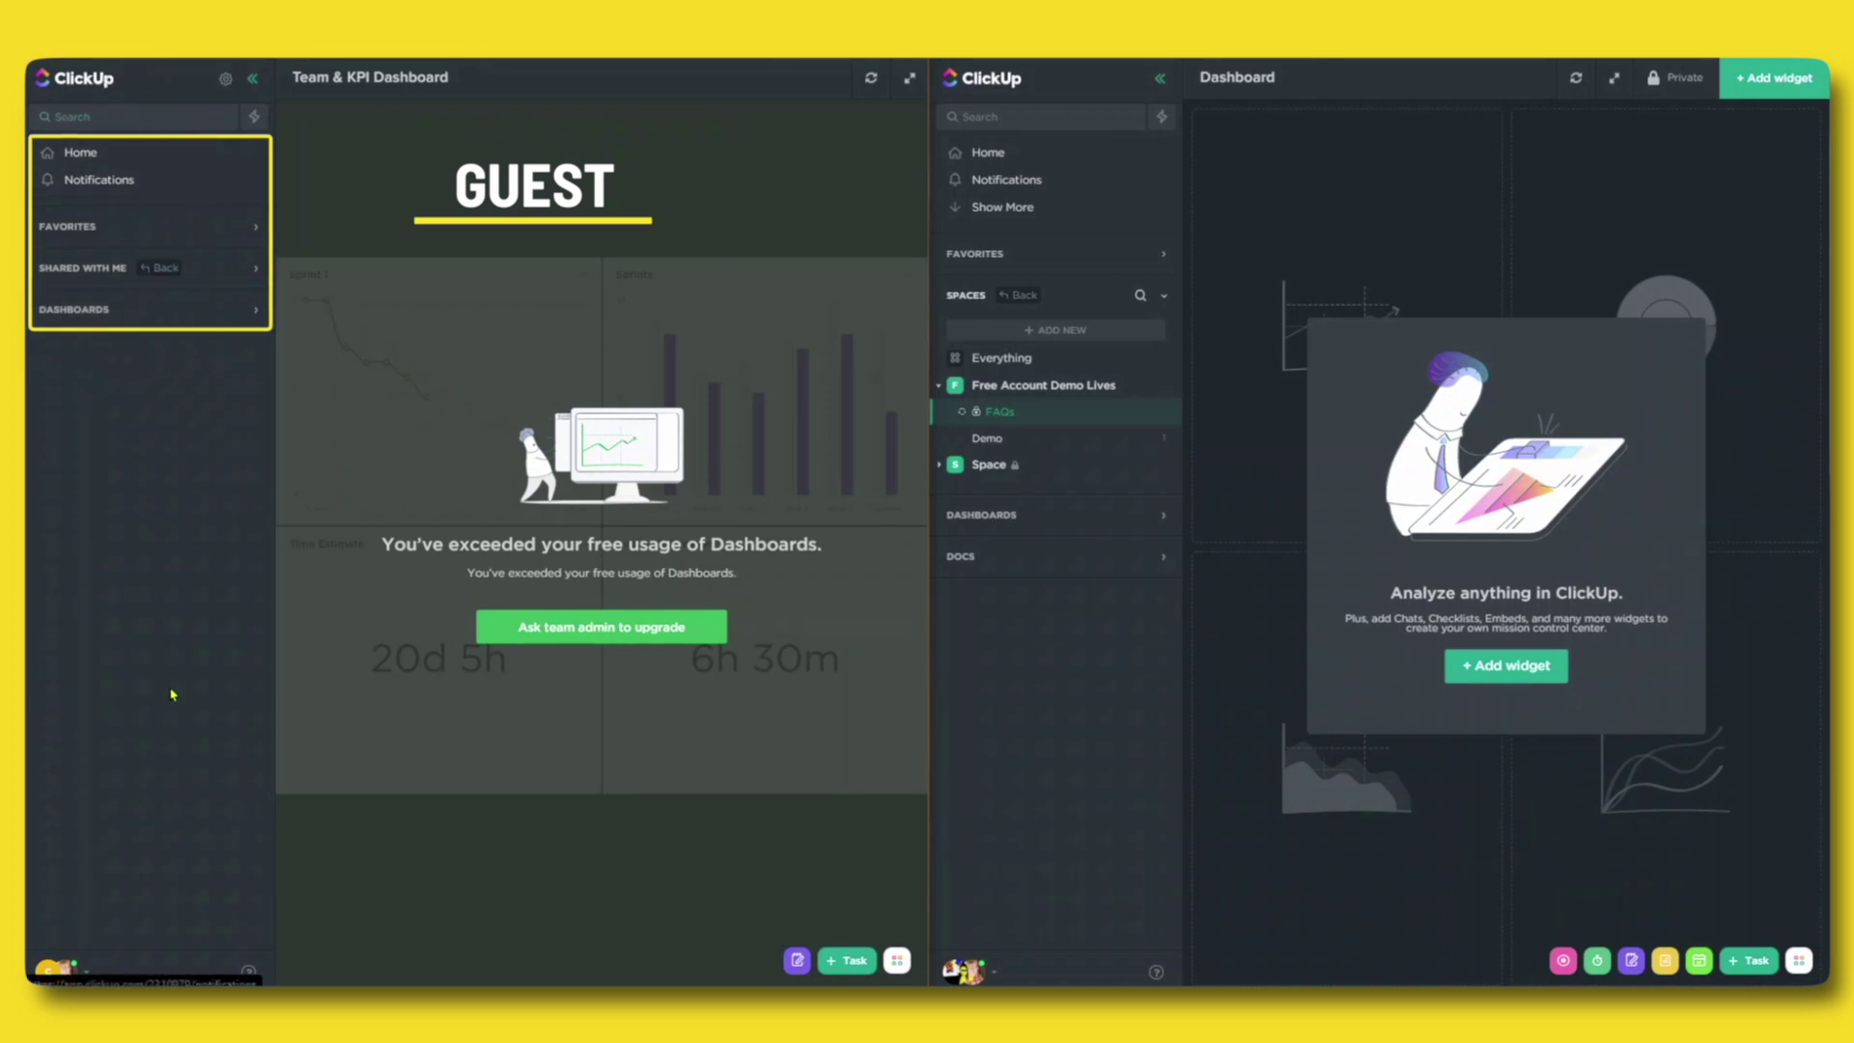
pyautogui.click(886, 957)
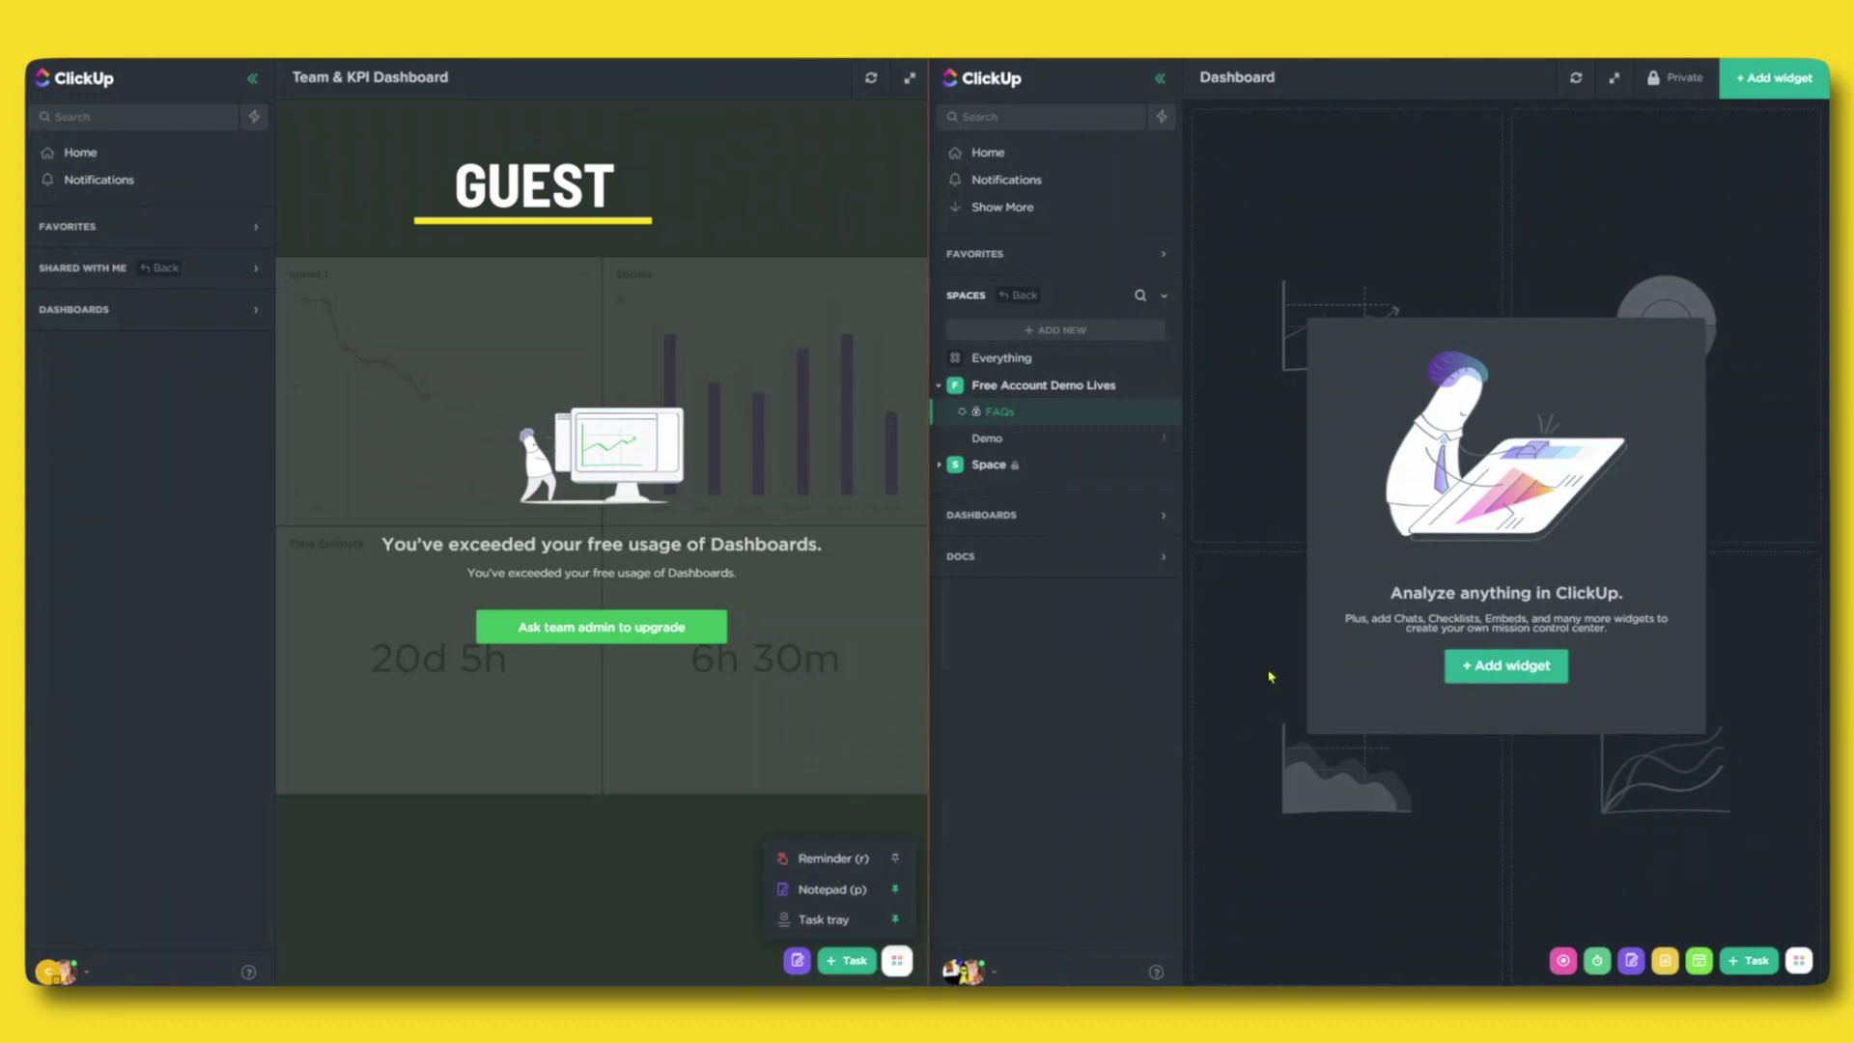
pyautogui.click(1164, 299)
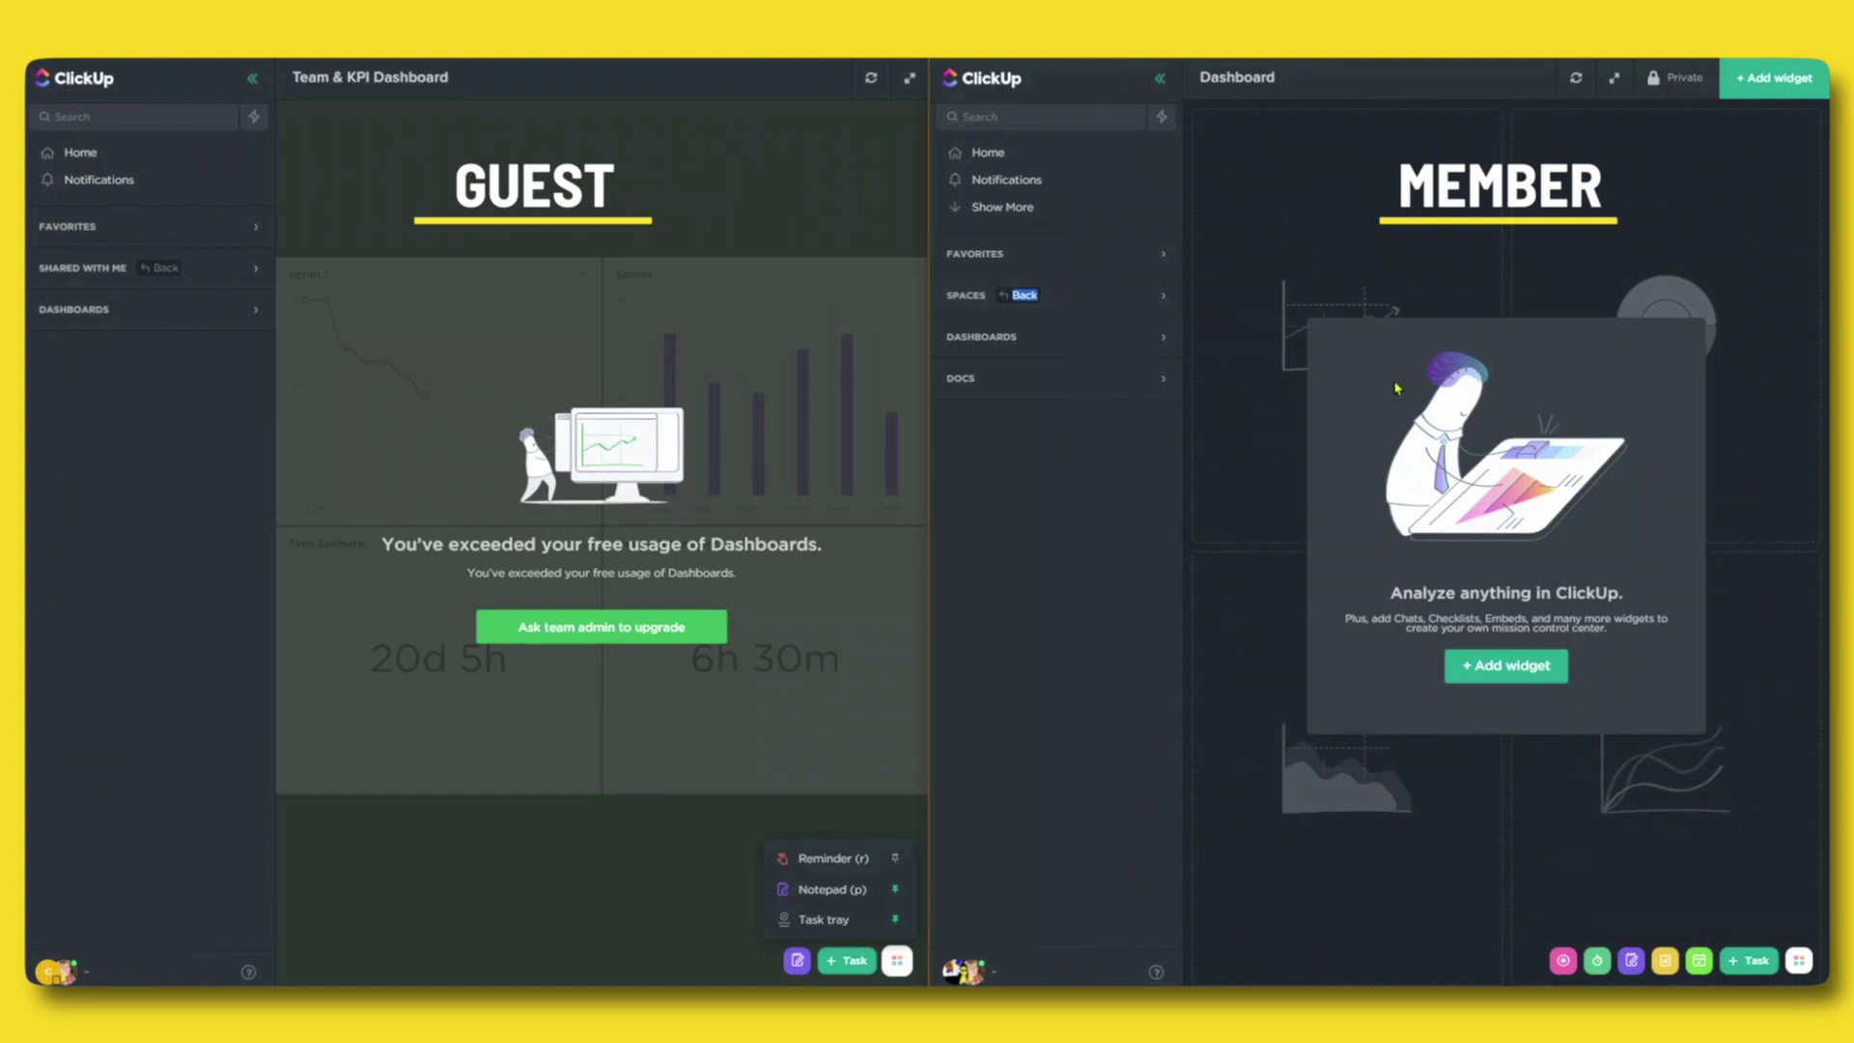
pyautogui.click(994, 207)
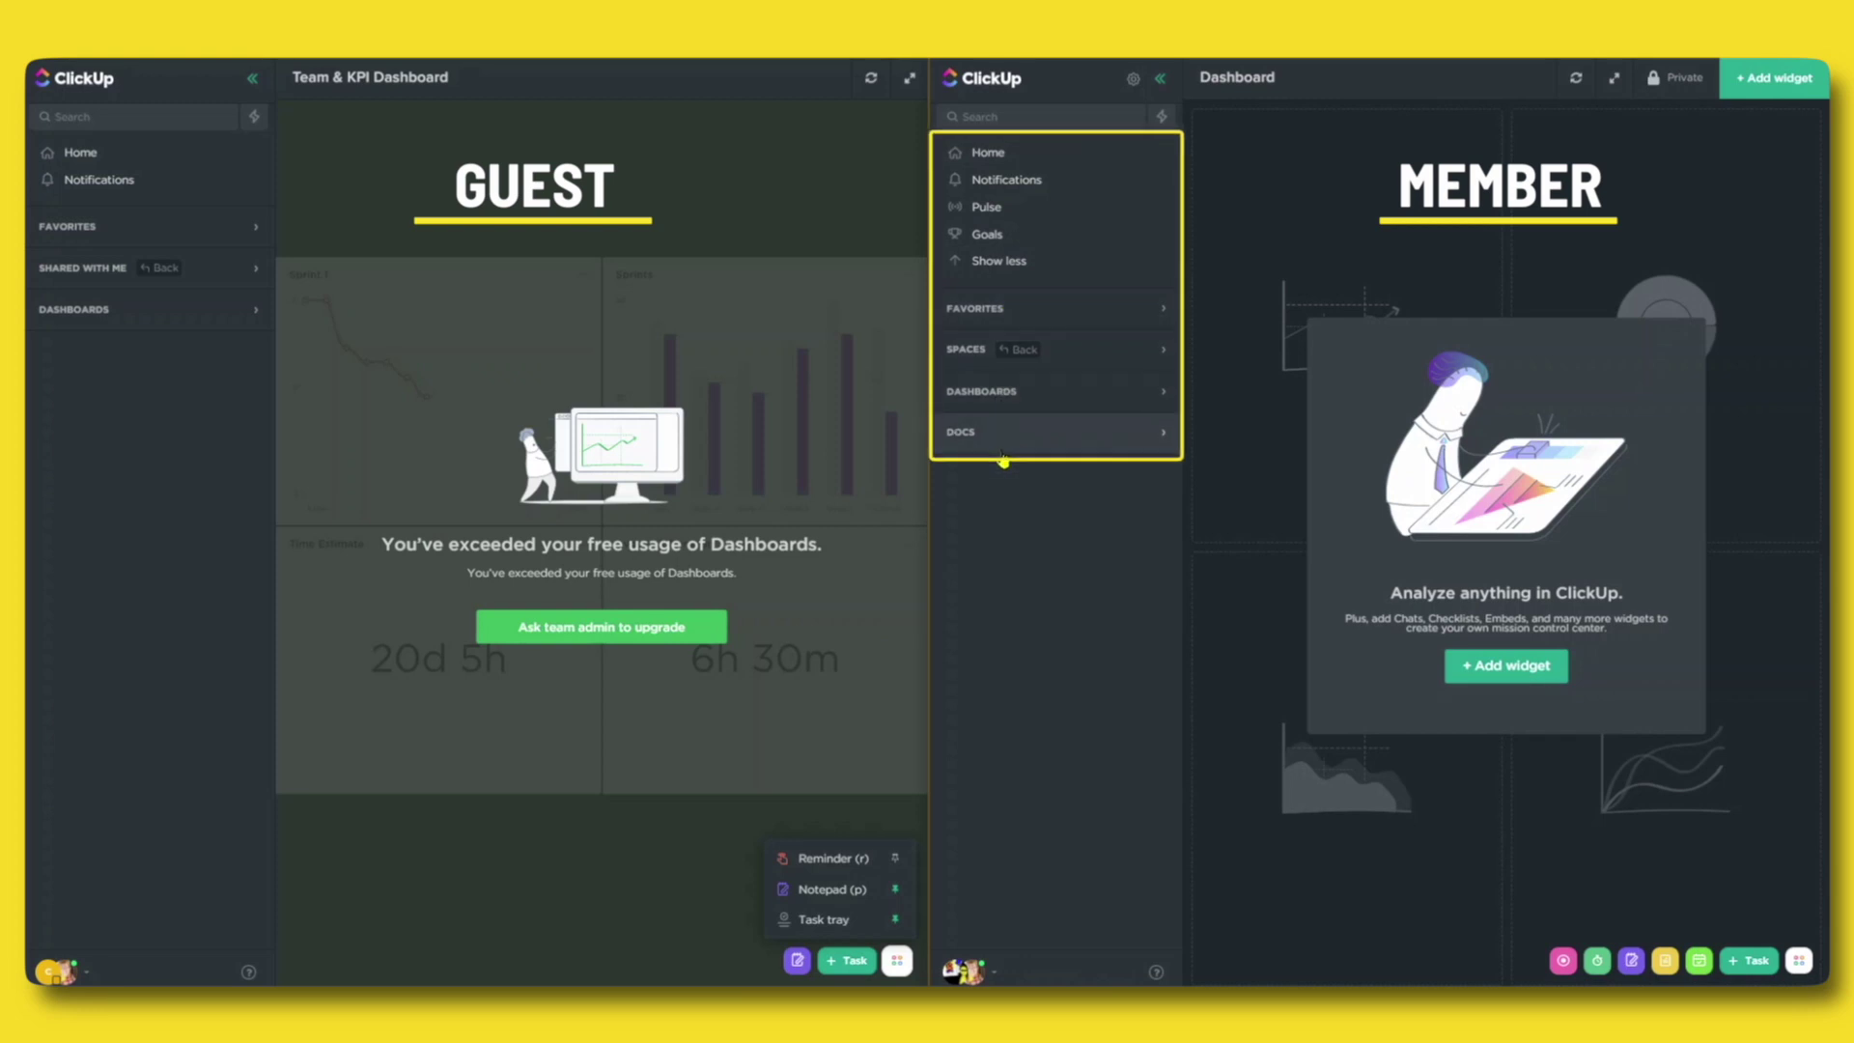
pyautogui.click(1799, 960)
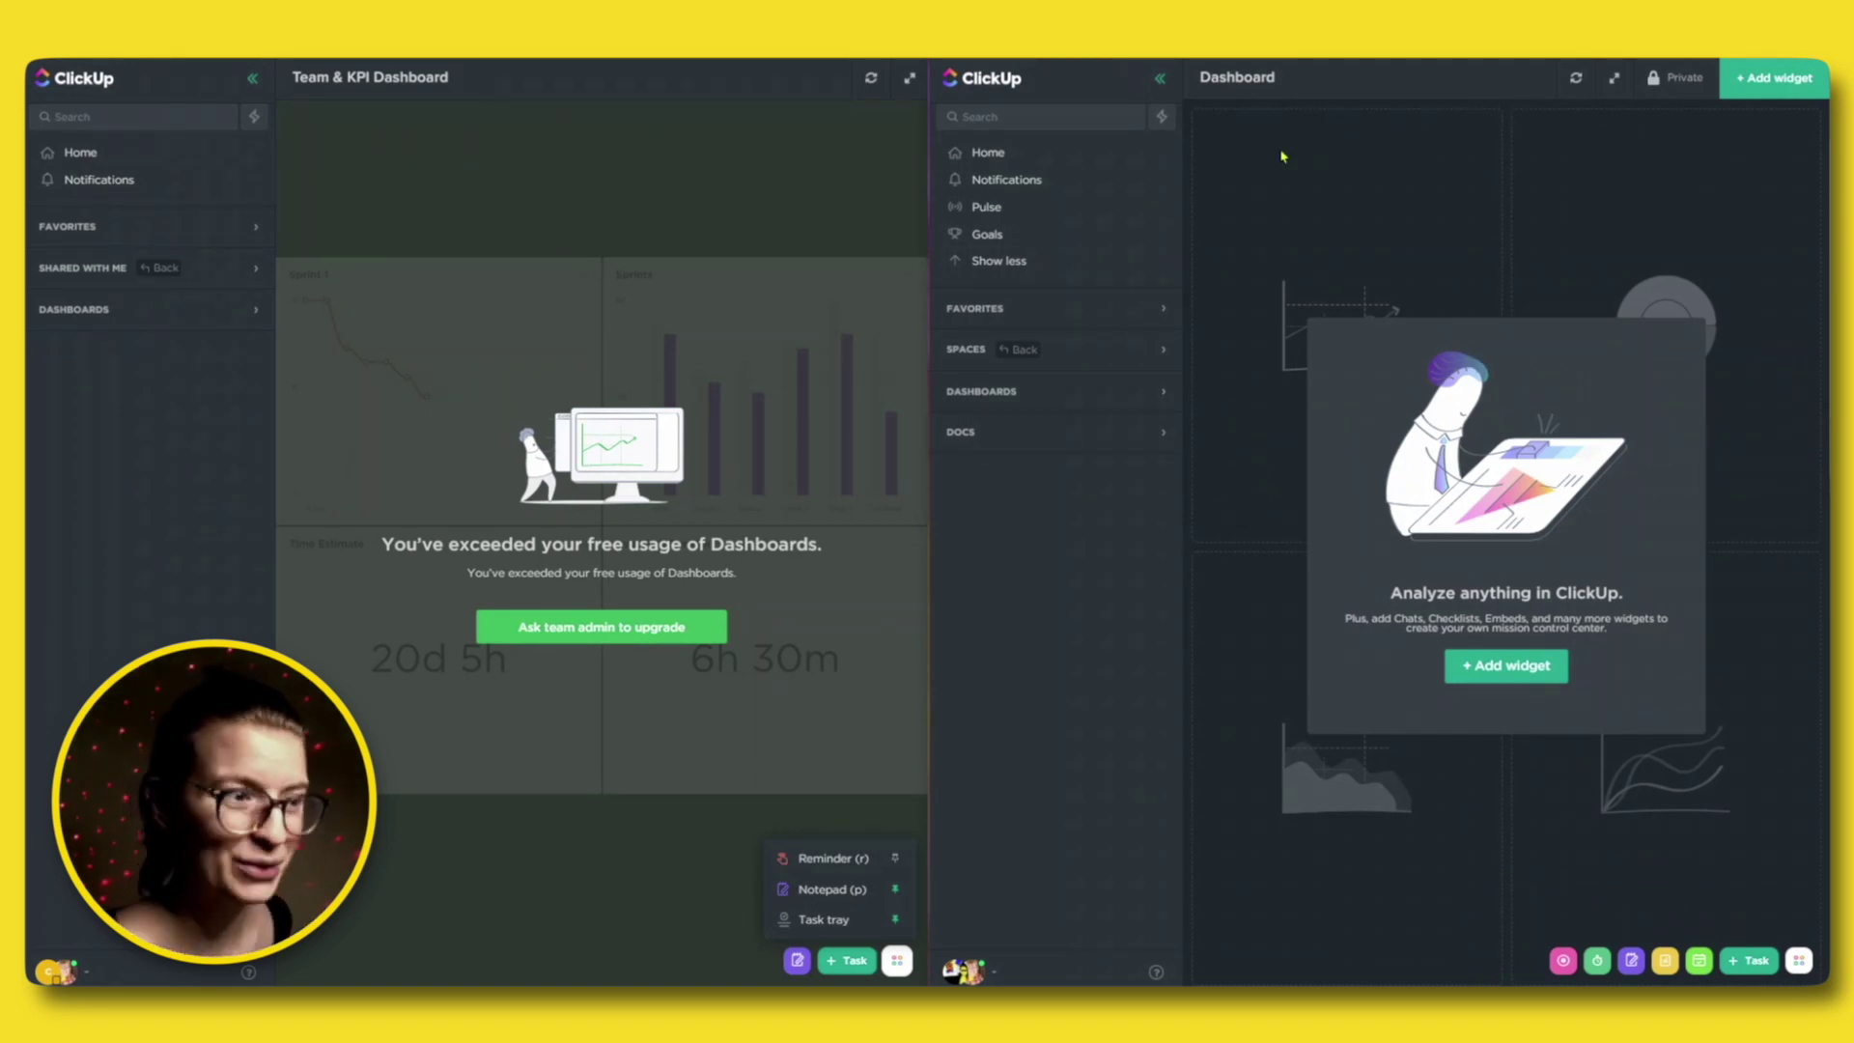
# Expand Spaces and start a Sharing & Permissions invite for the FAQs list.
pyautogui.click(1117, 357)
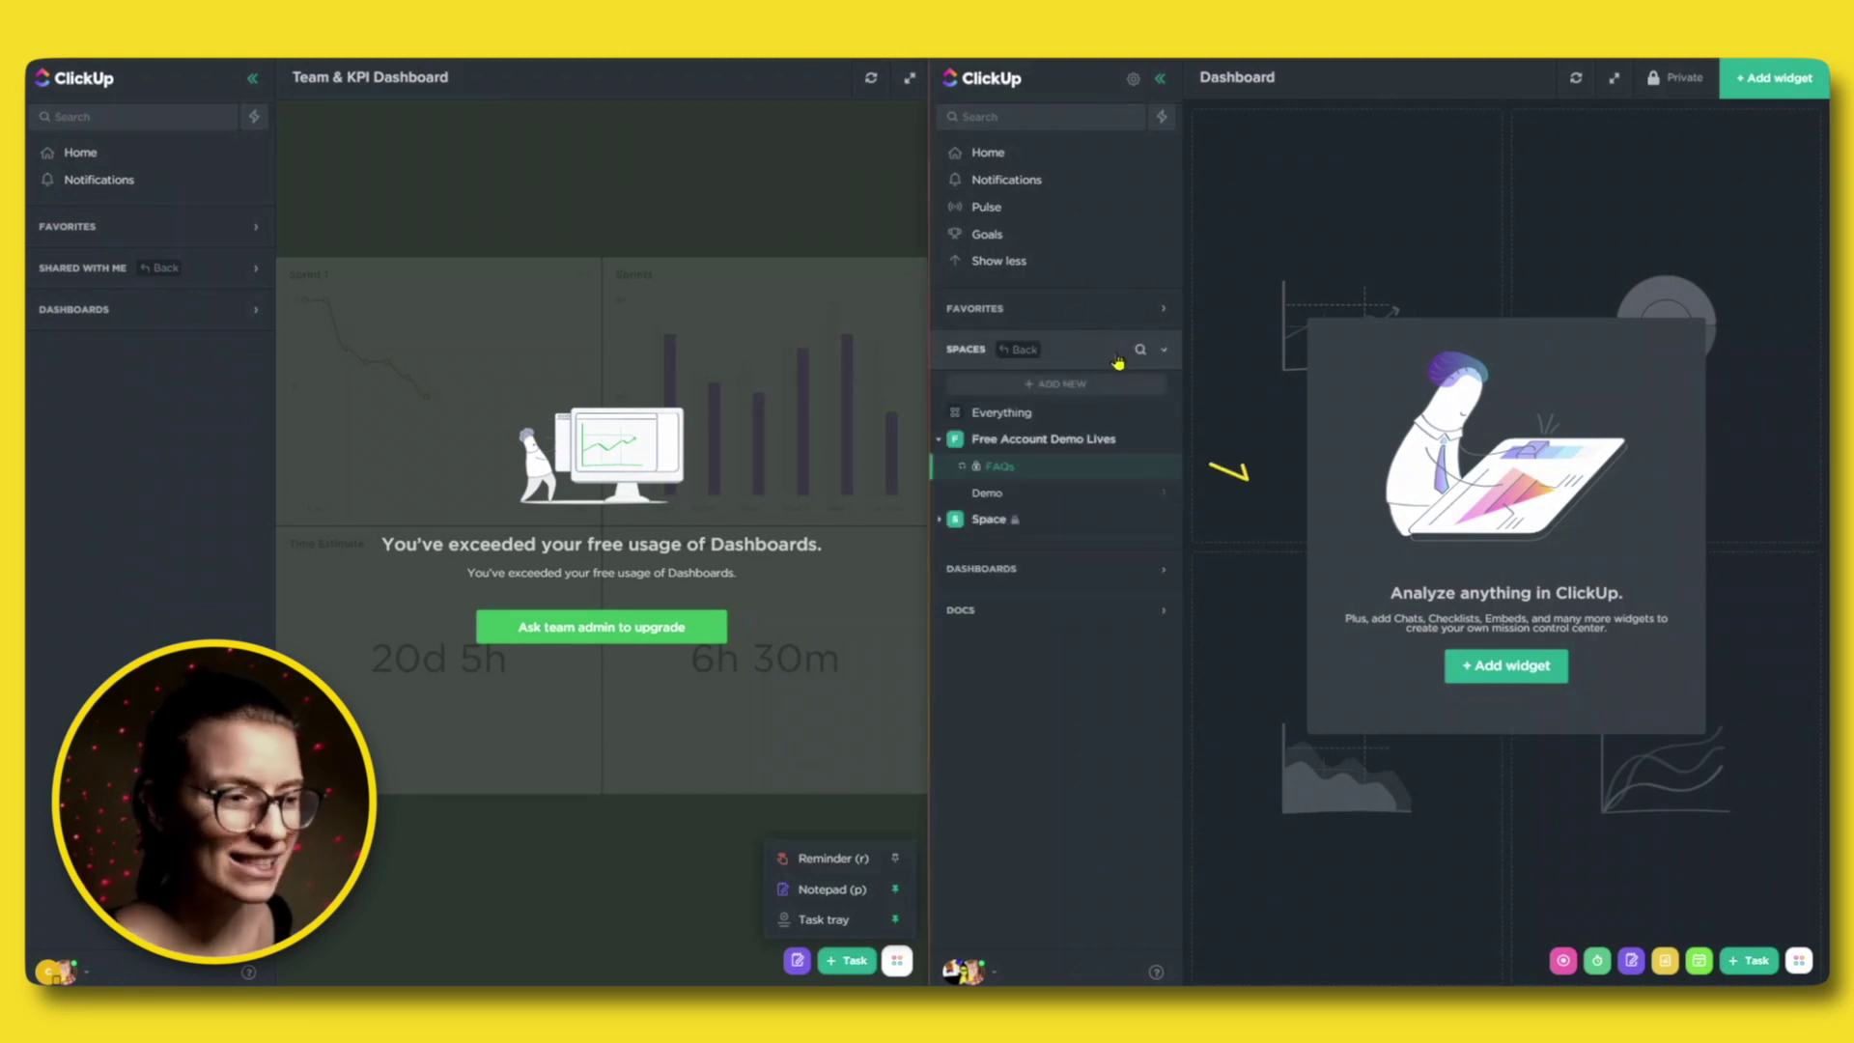
pyautogui.click(1160, 471)
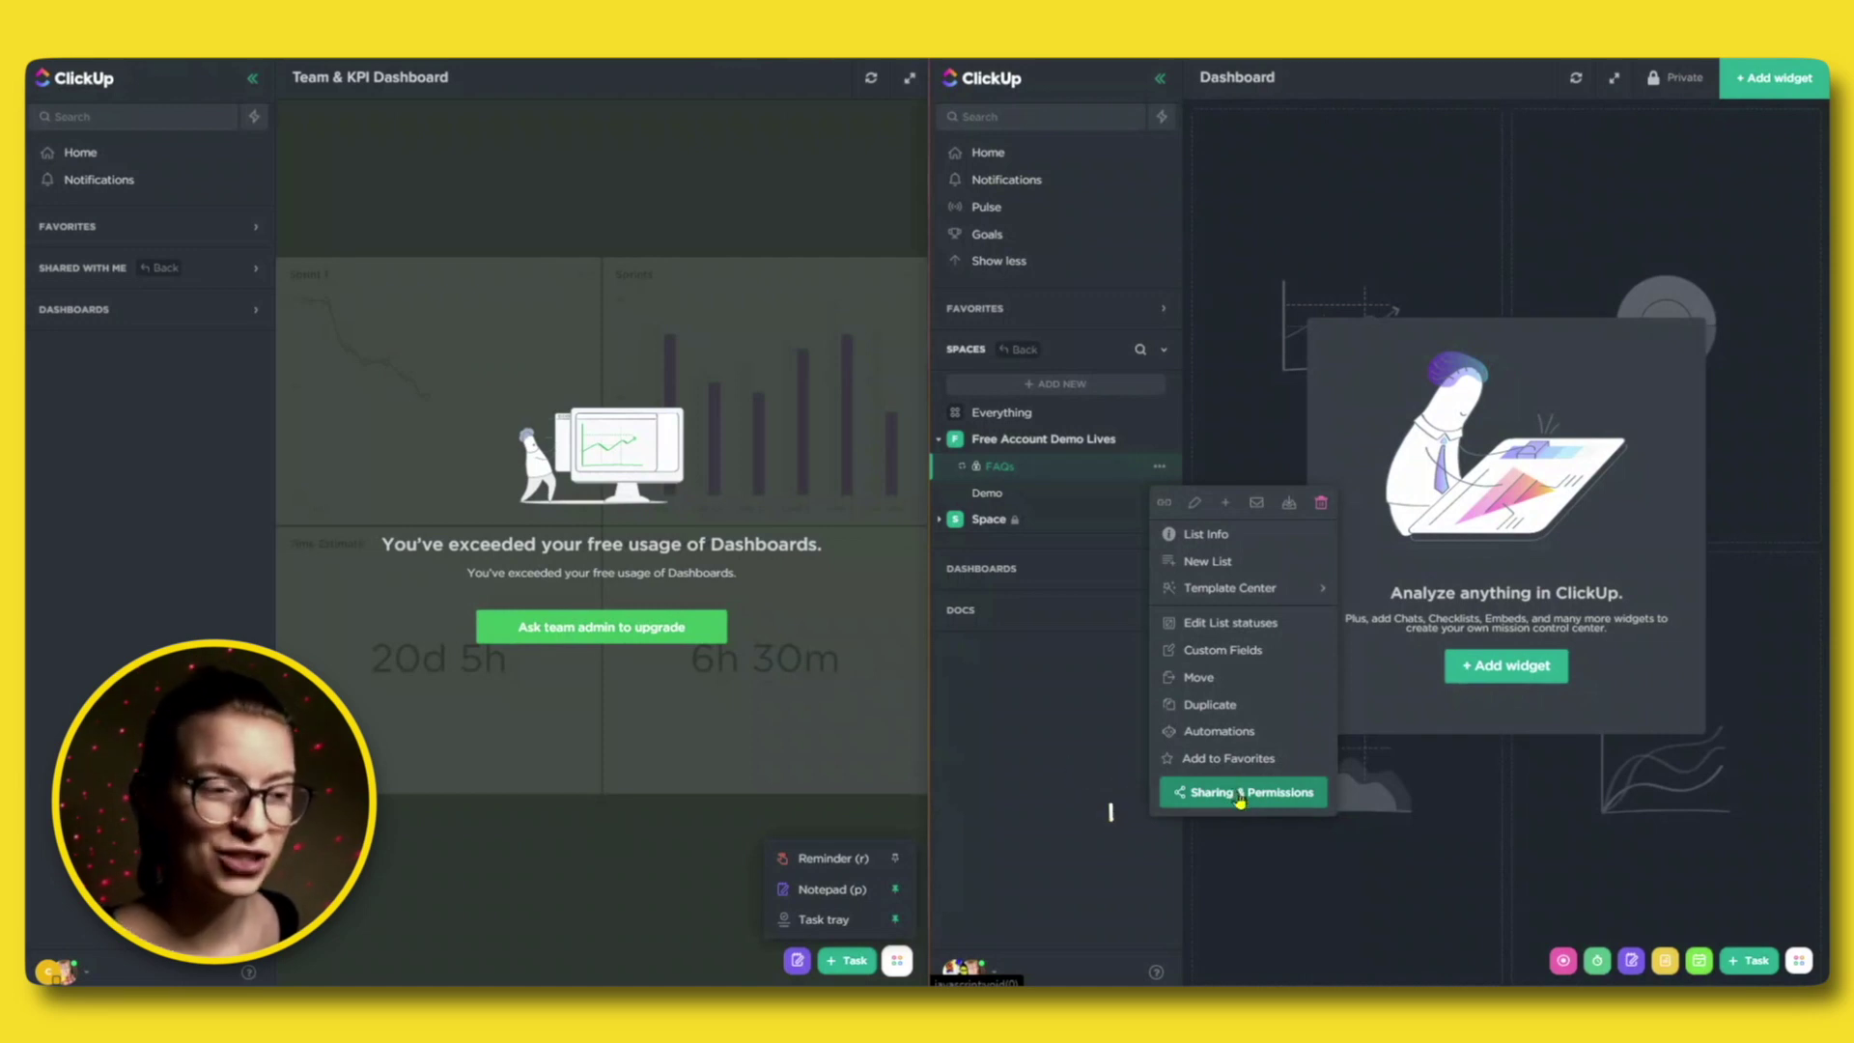
pyautogui.click(1240, 793)
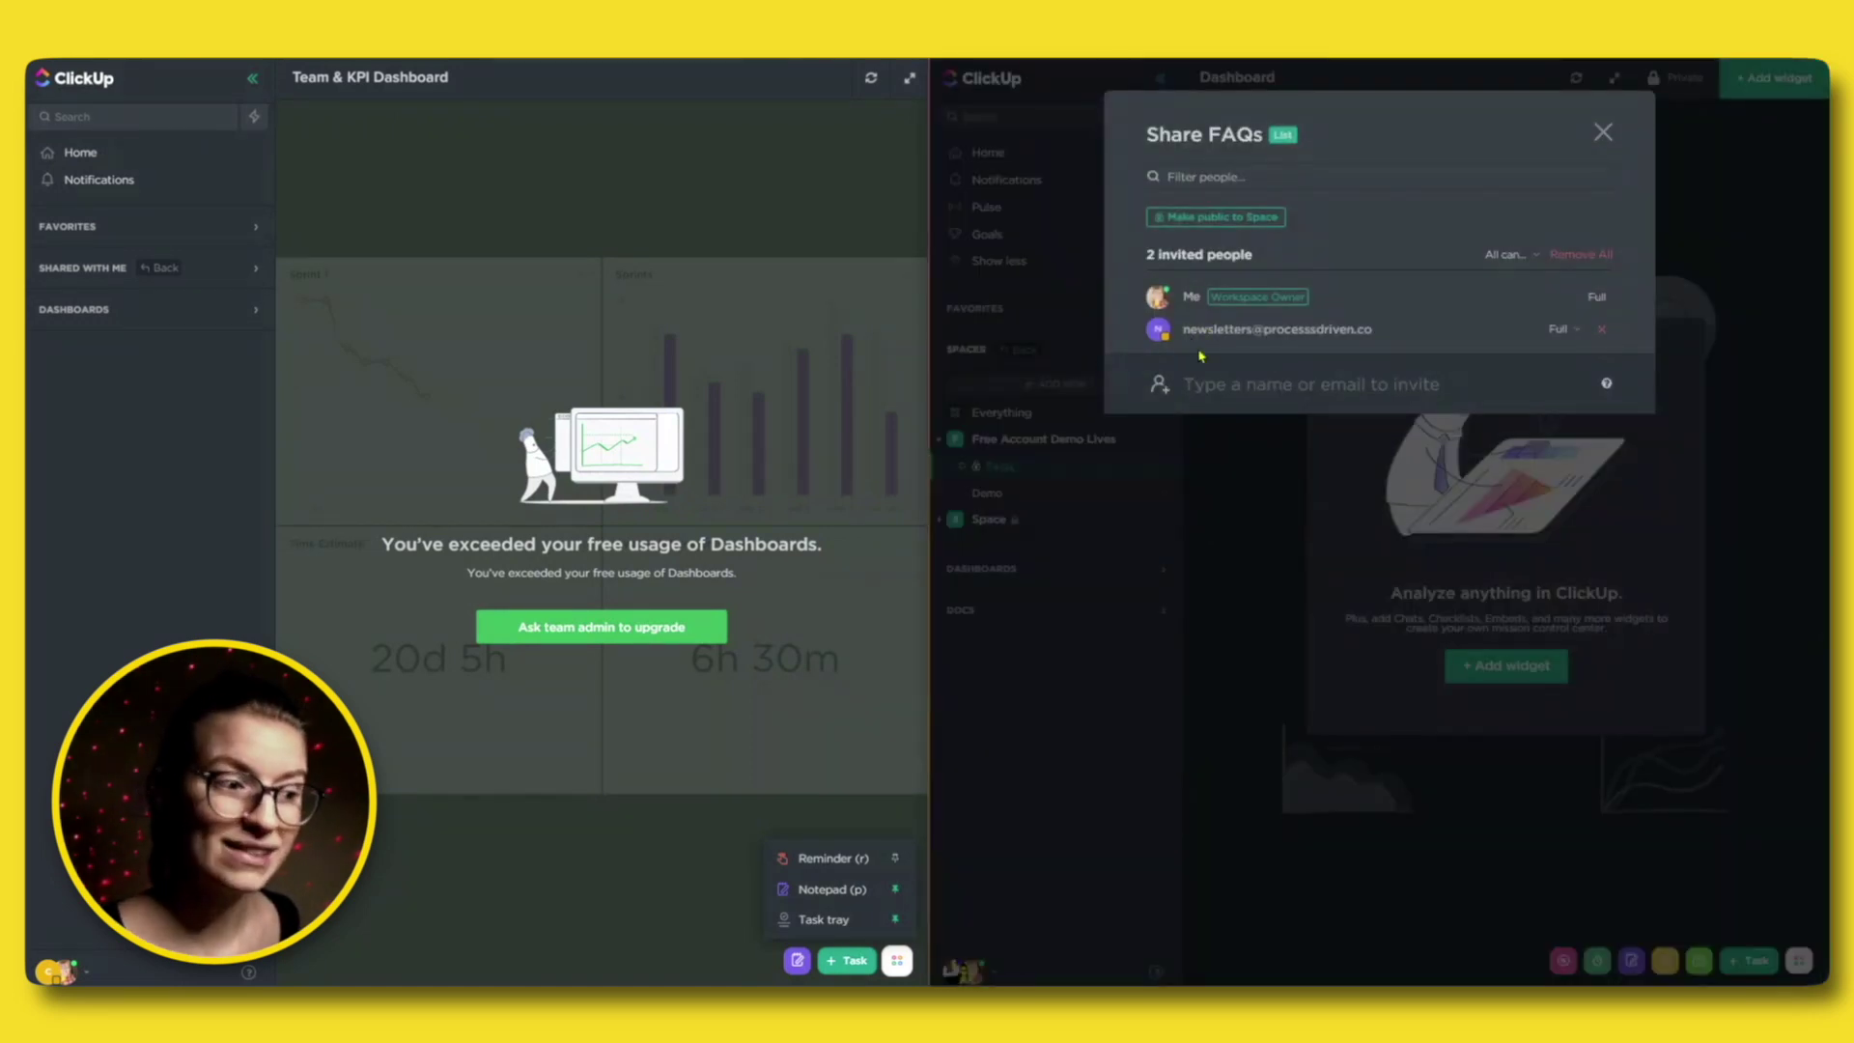
pyautogui.click(1240, 390)
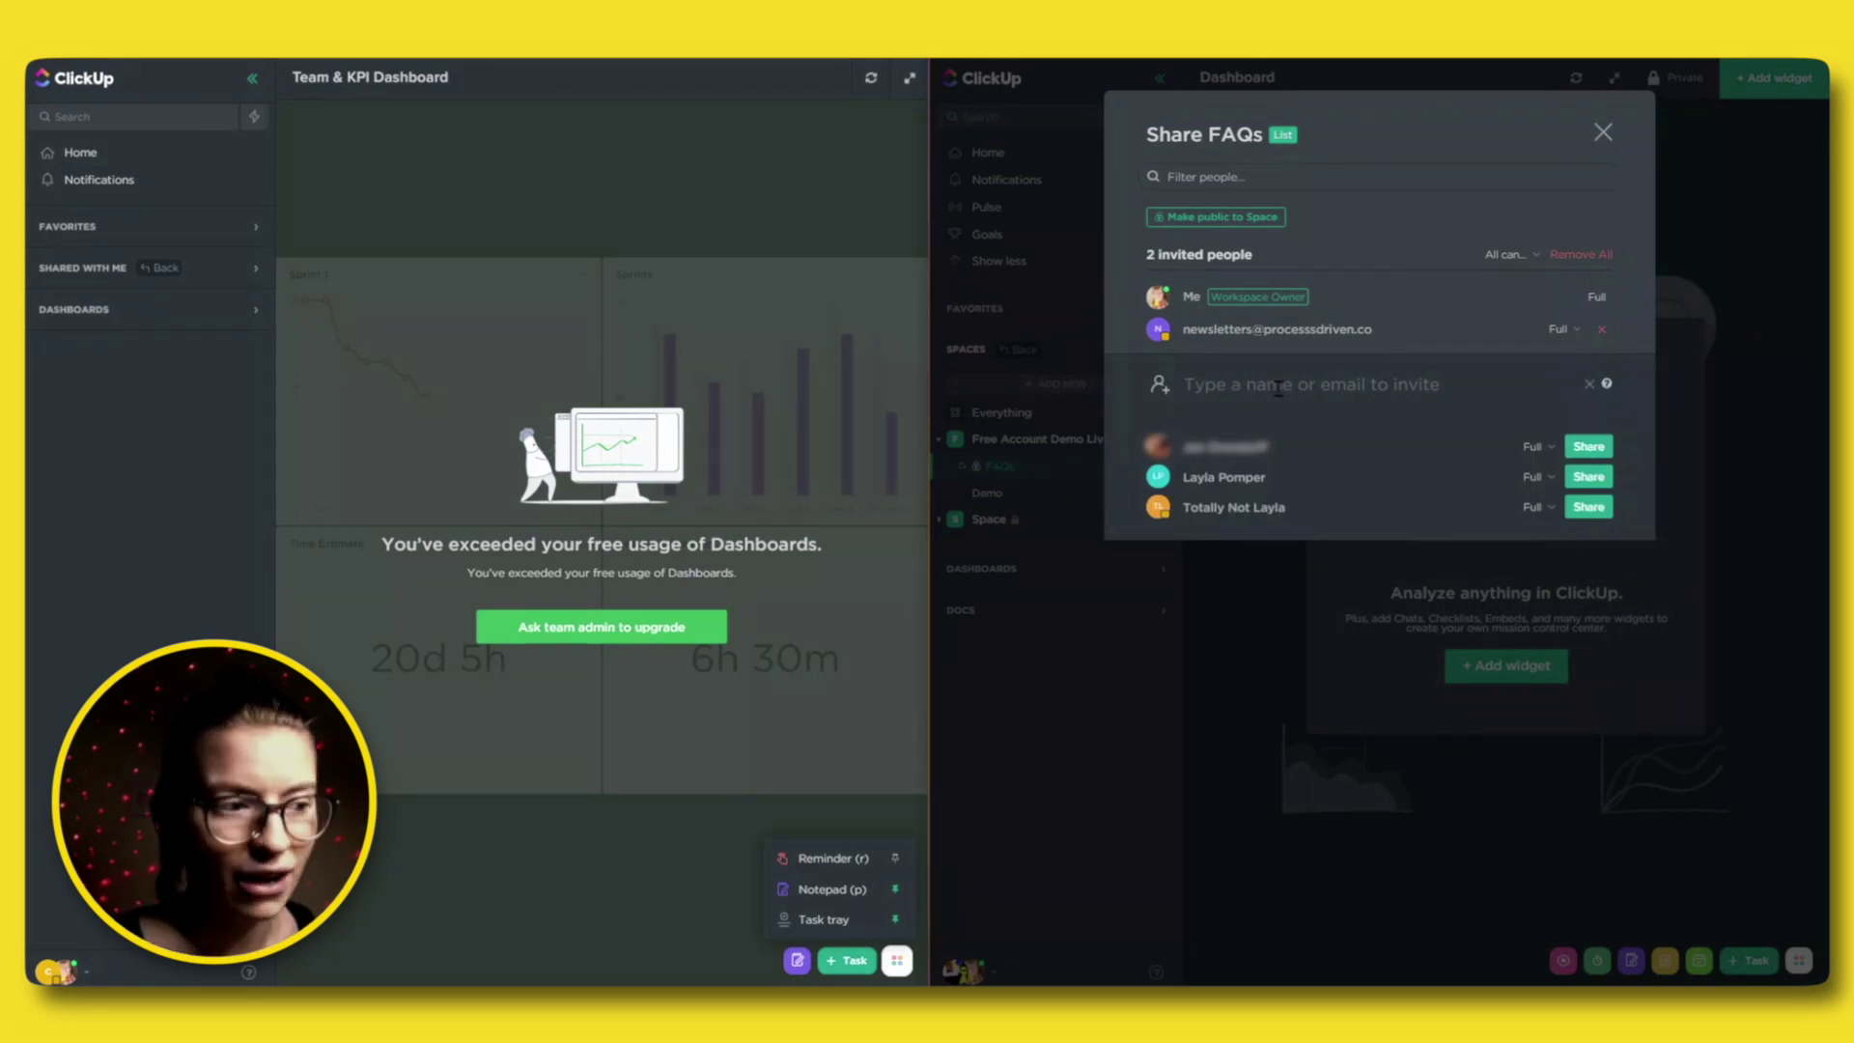
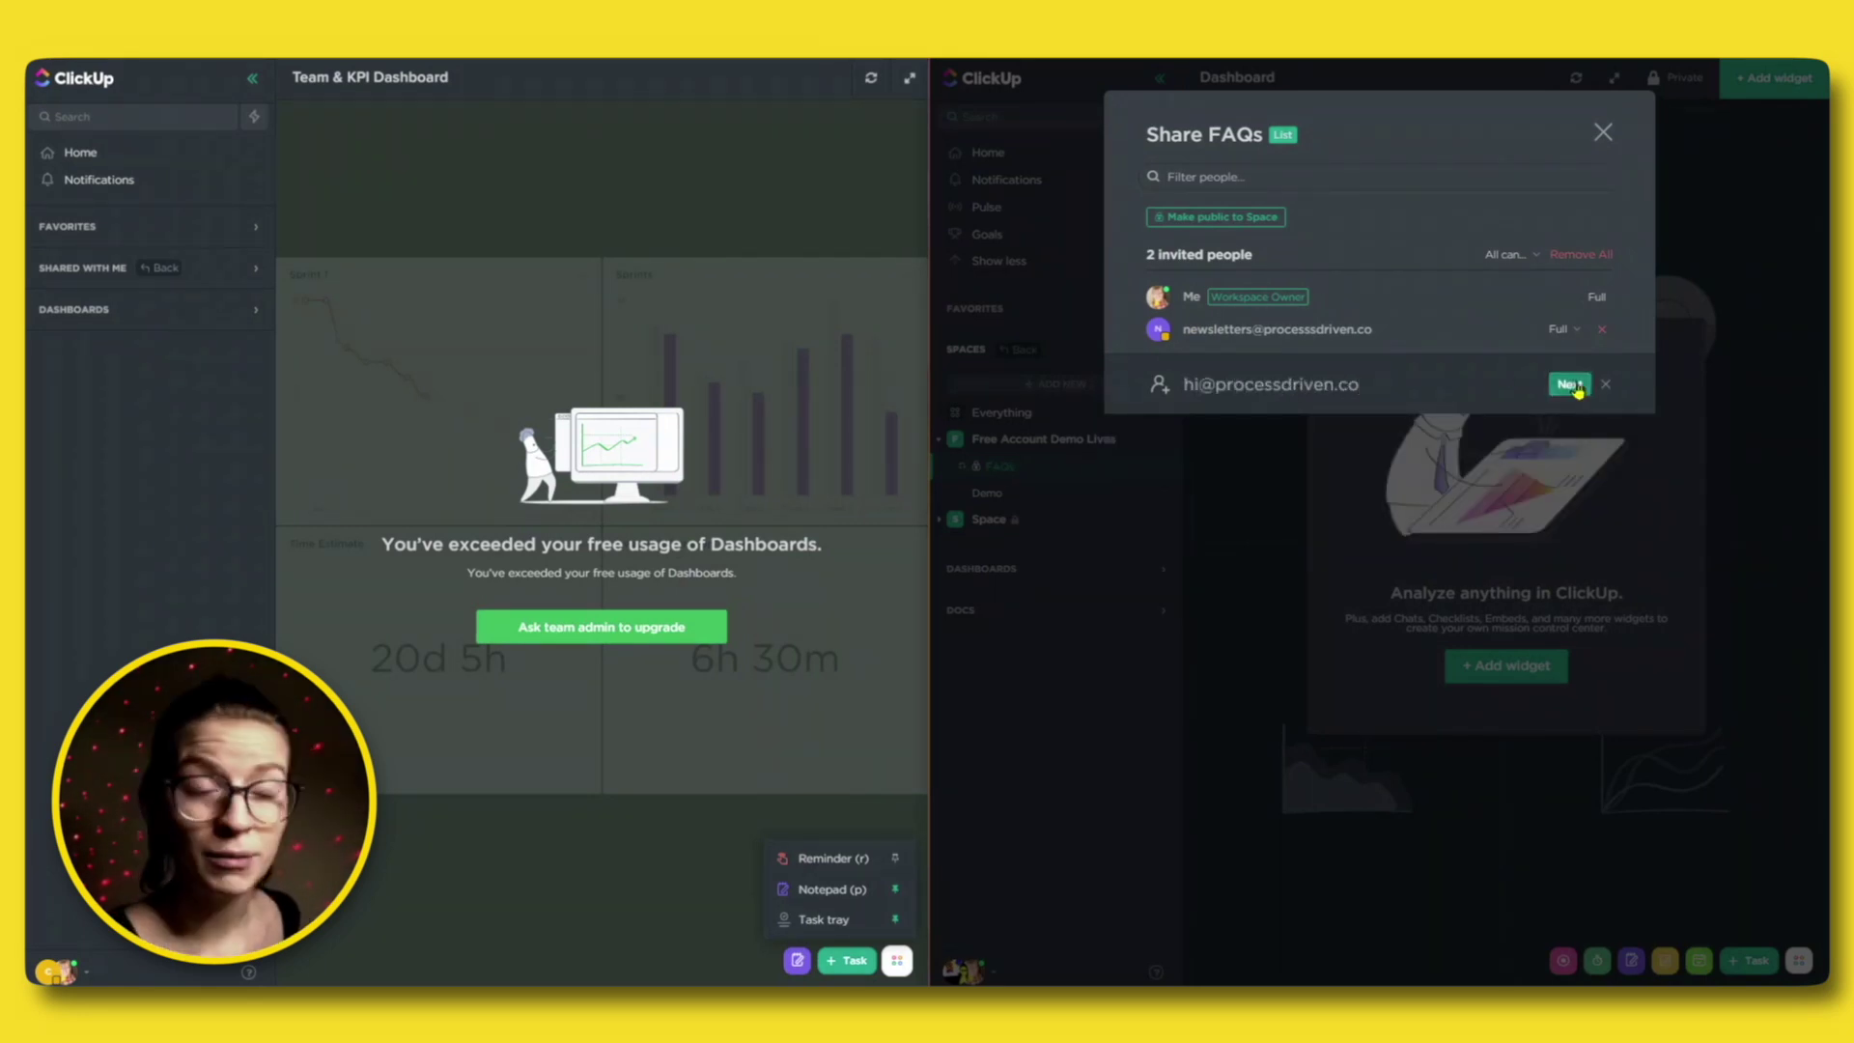
# Invite the new e-mail address to FAQs as a Guest with Full permission.
pyautogui.click(1575, 386)
pyautogui.click(1487, 436)
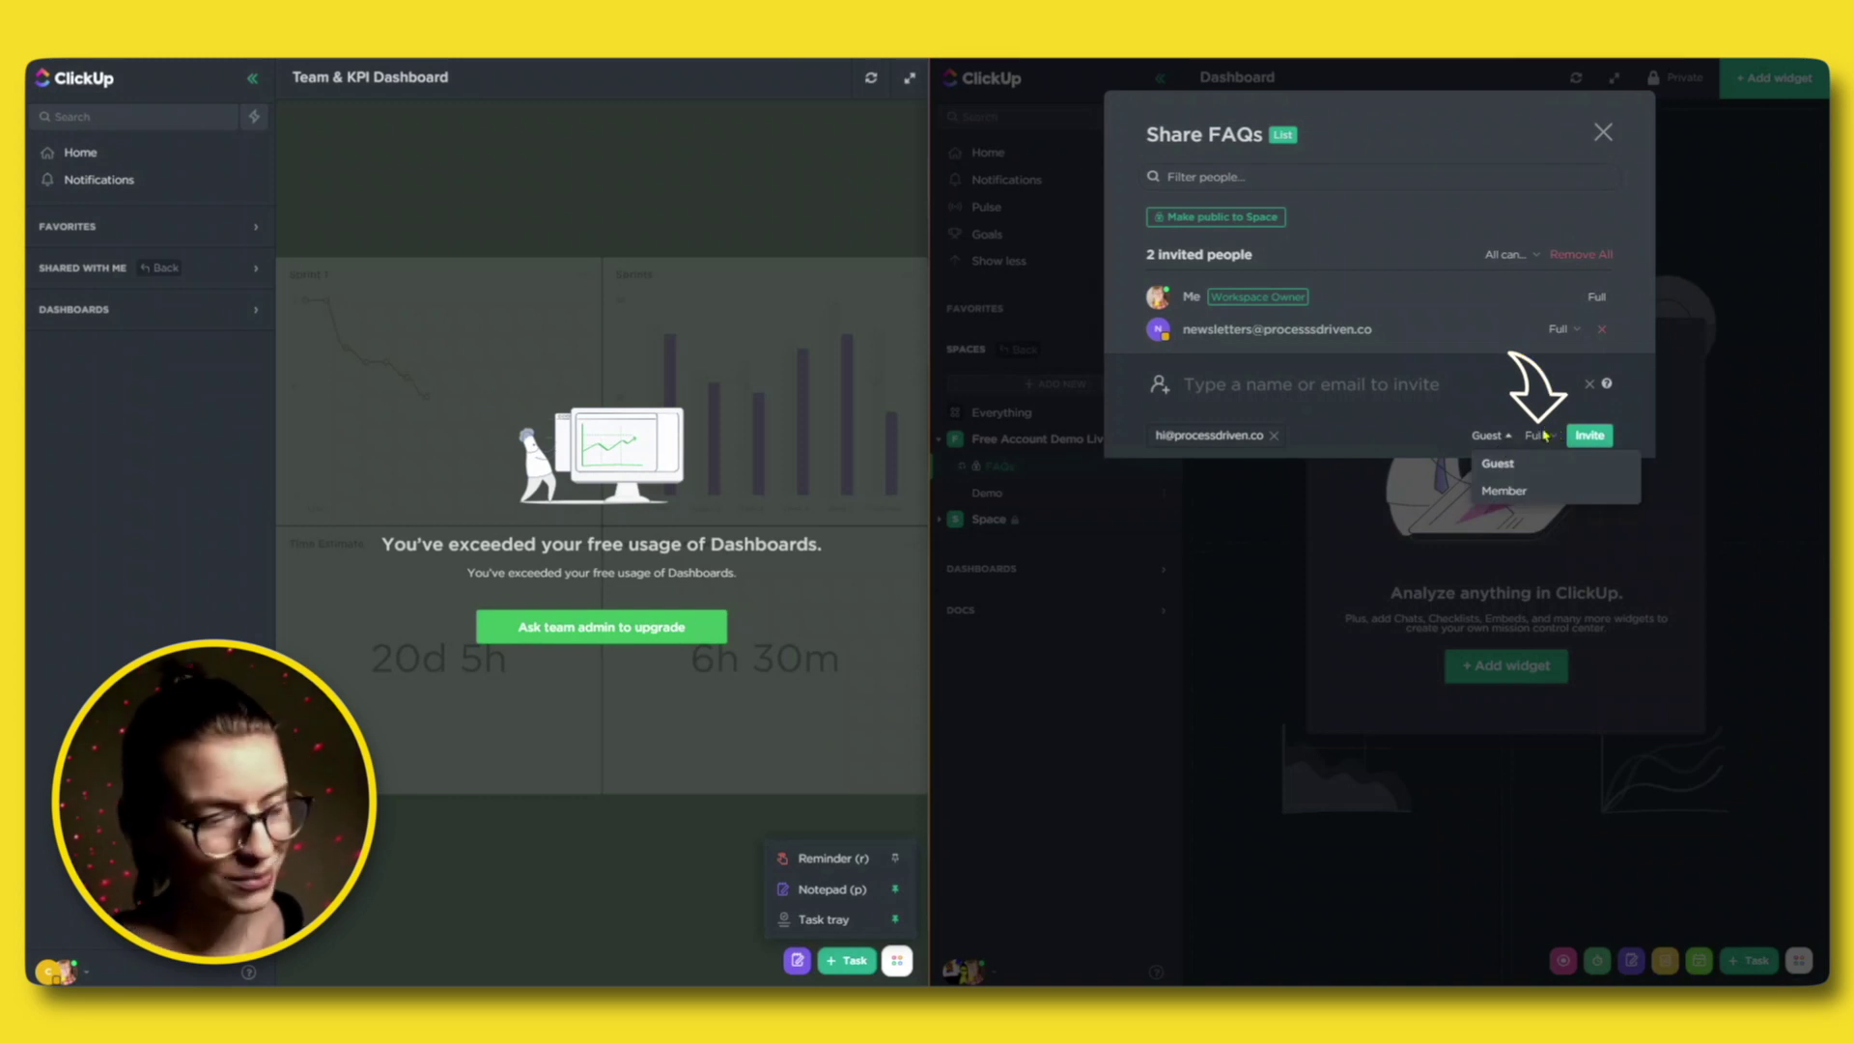
pyautogui.click(1543, 436)
pyautogui.click(1550, 437)
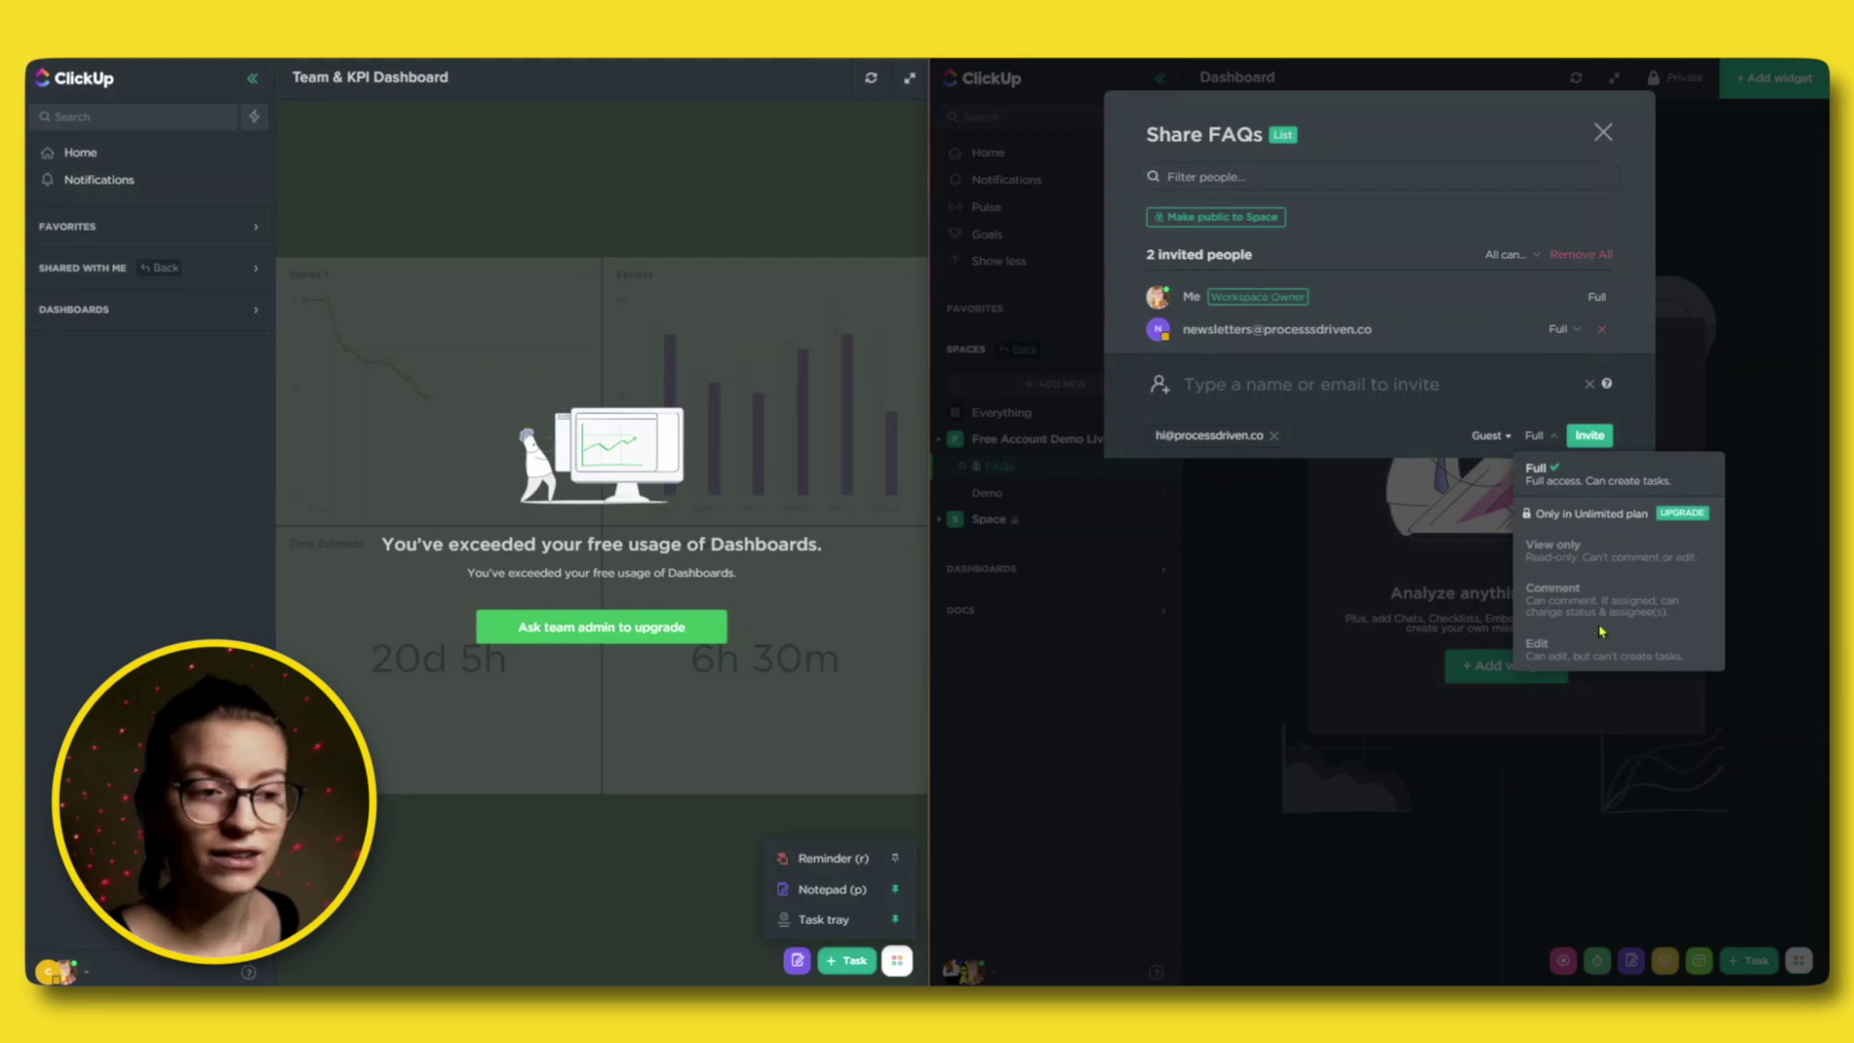
pyautogui.click(1439, 416)
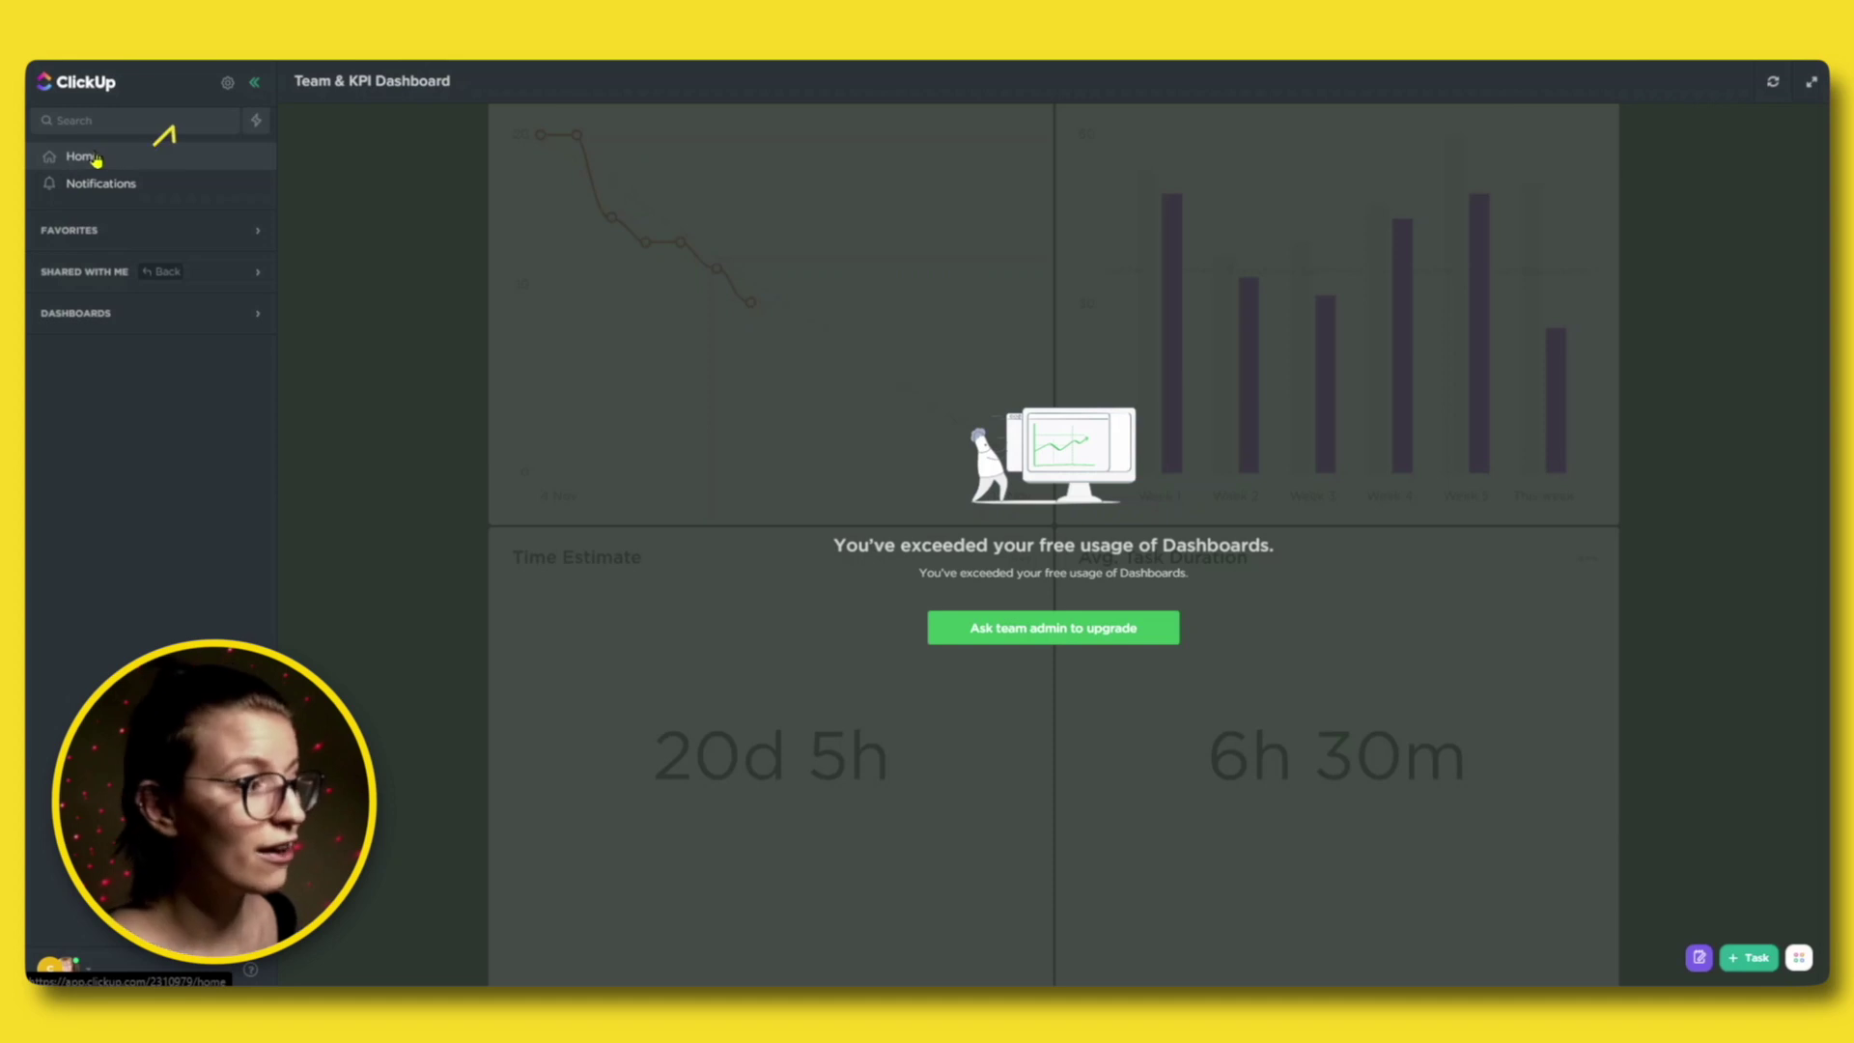
# Go to the guest's Home page.
pyautogui.click(95, 158)
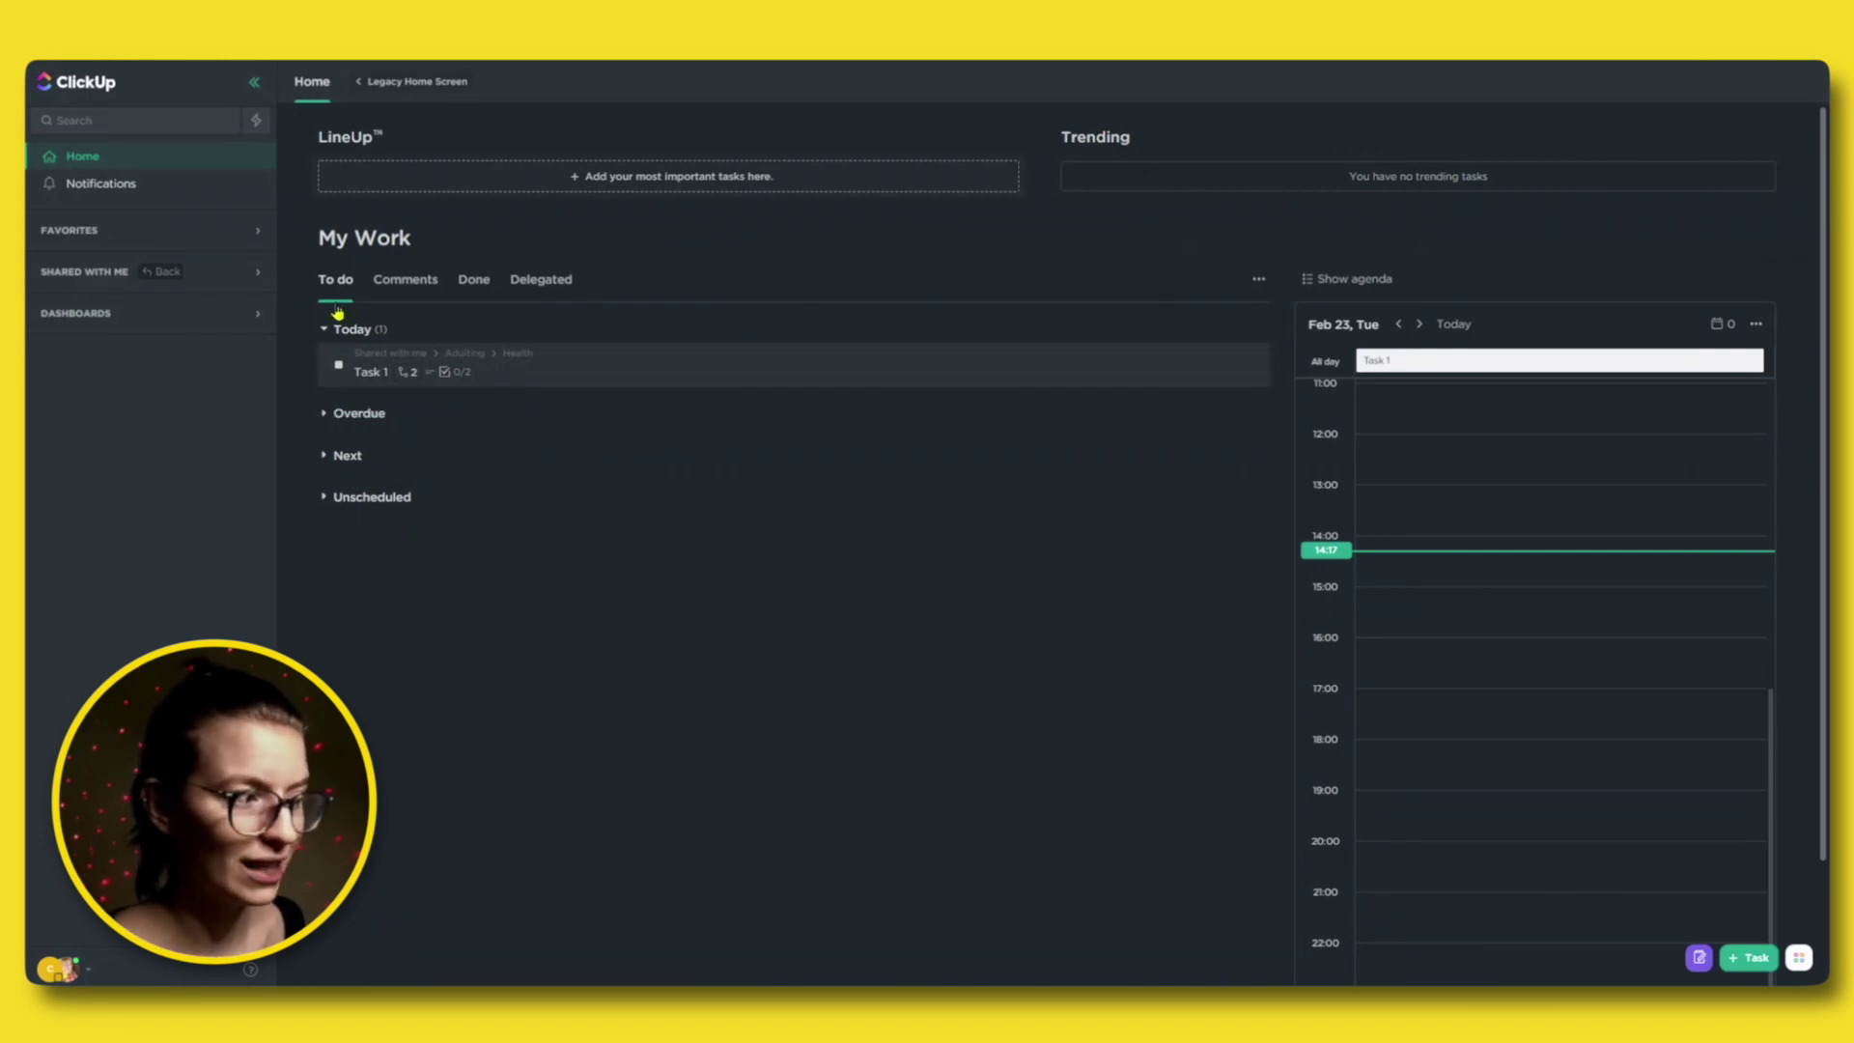
# Expand the Overdue group in My Work.
pyautogui.click(328, 428)
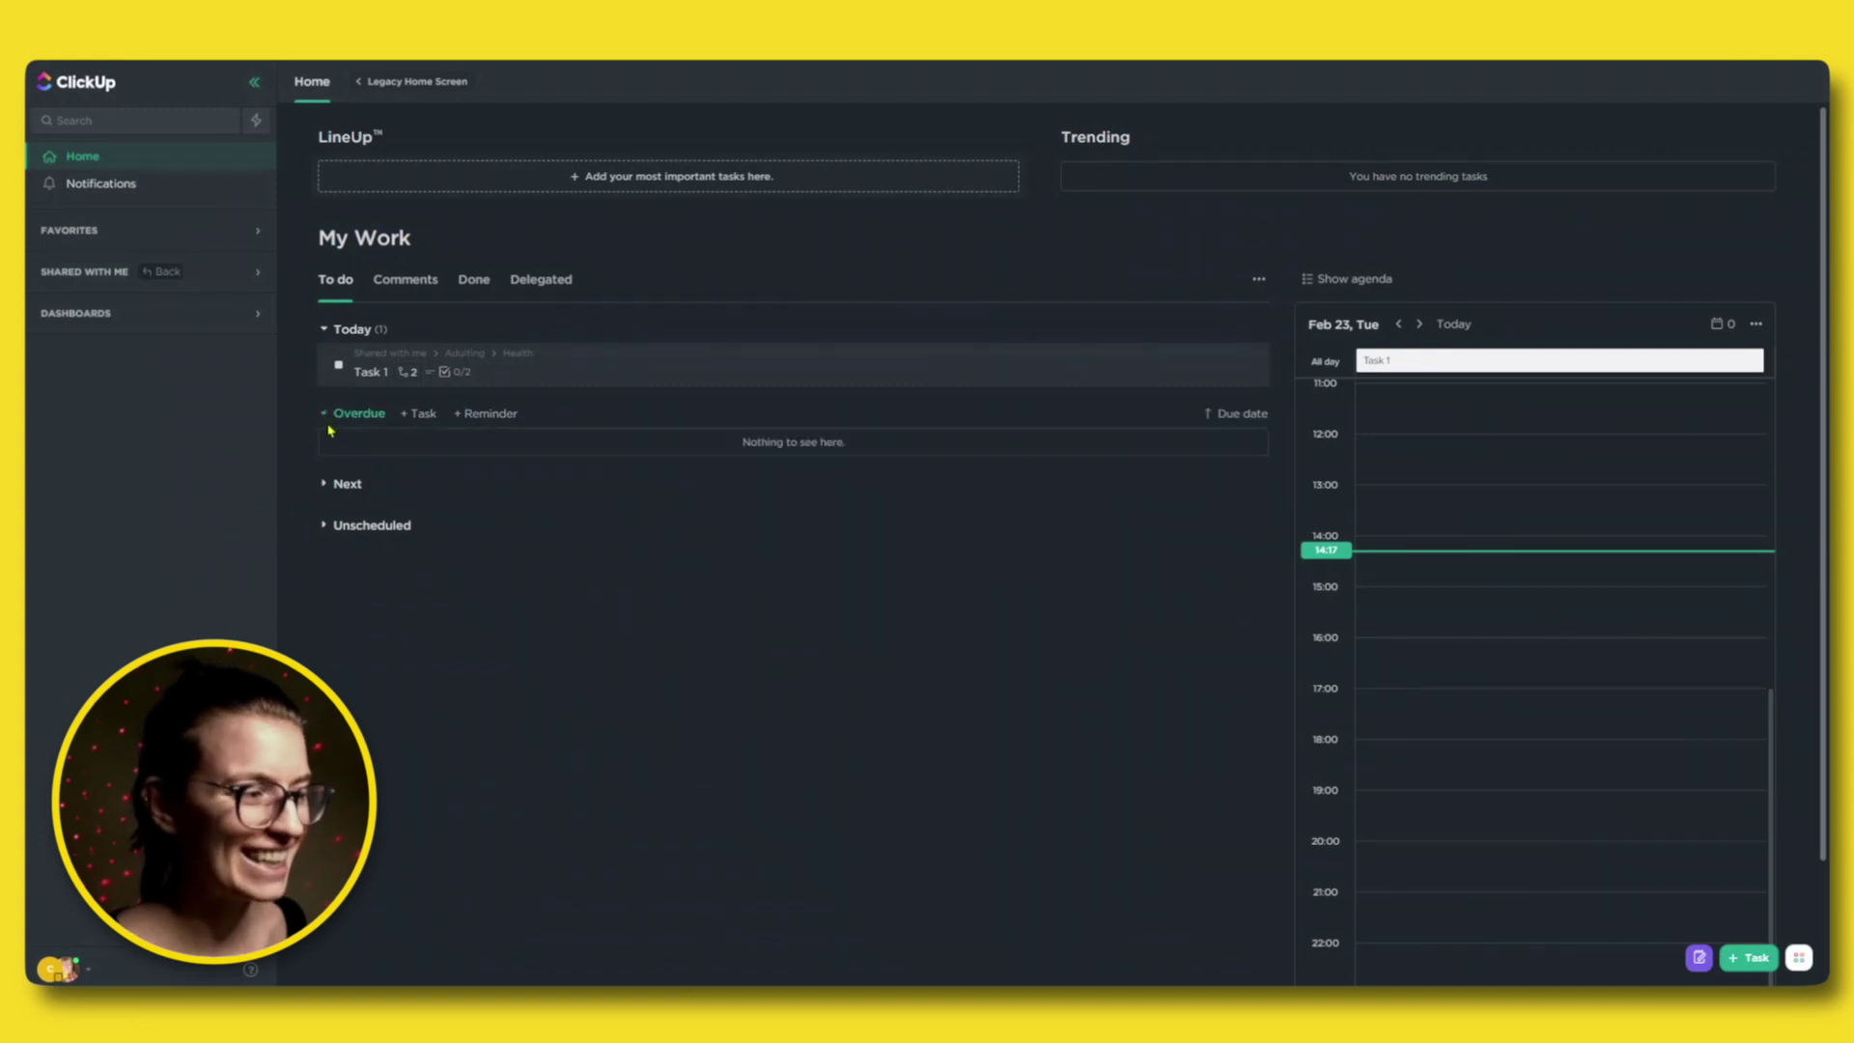
# Expand the Next and Unscheduled groups and check the Comments tab before returning to To do.
pyautogui.click(323, 488)
pyautogui.click(329, 555)
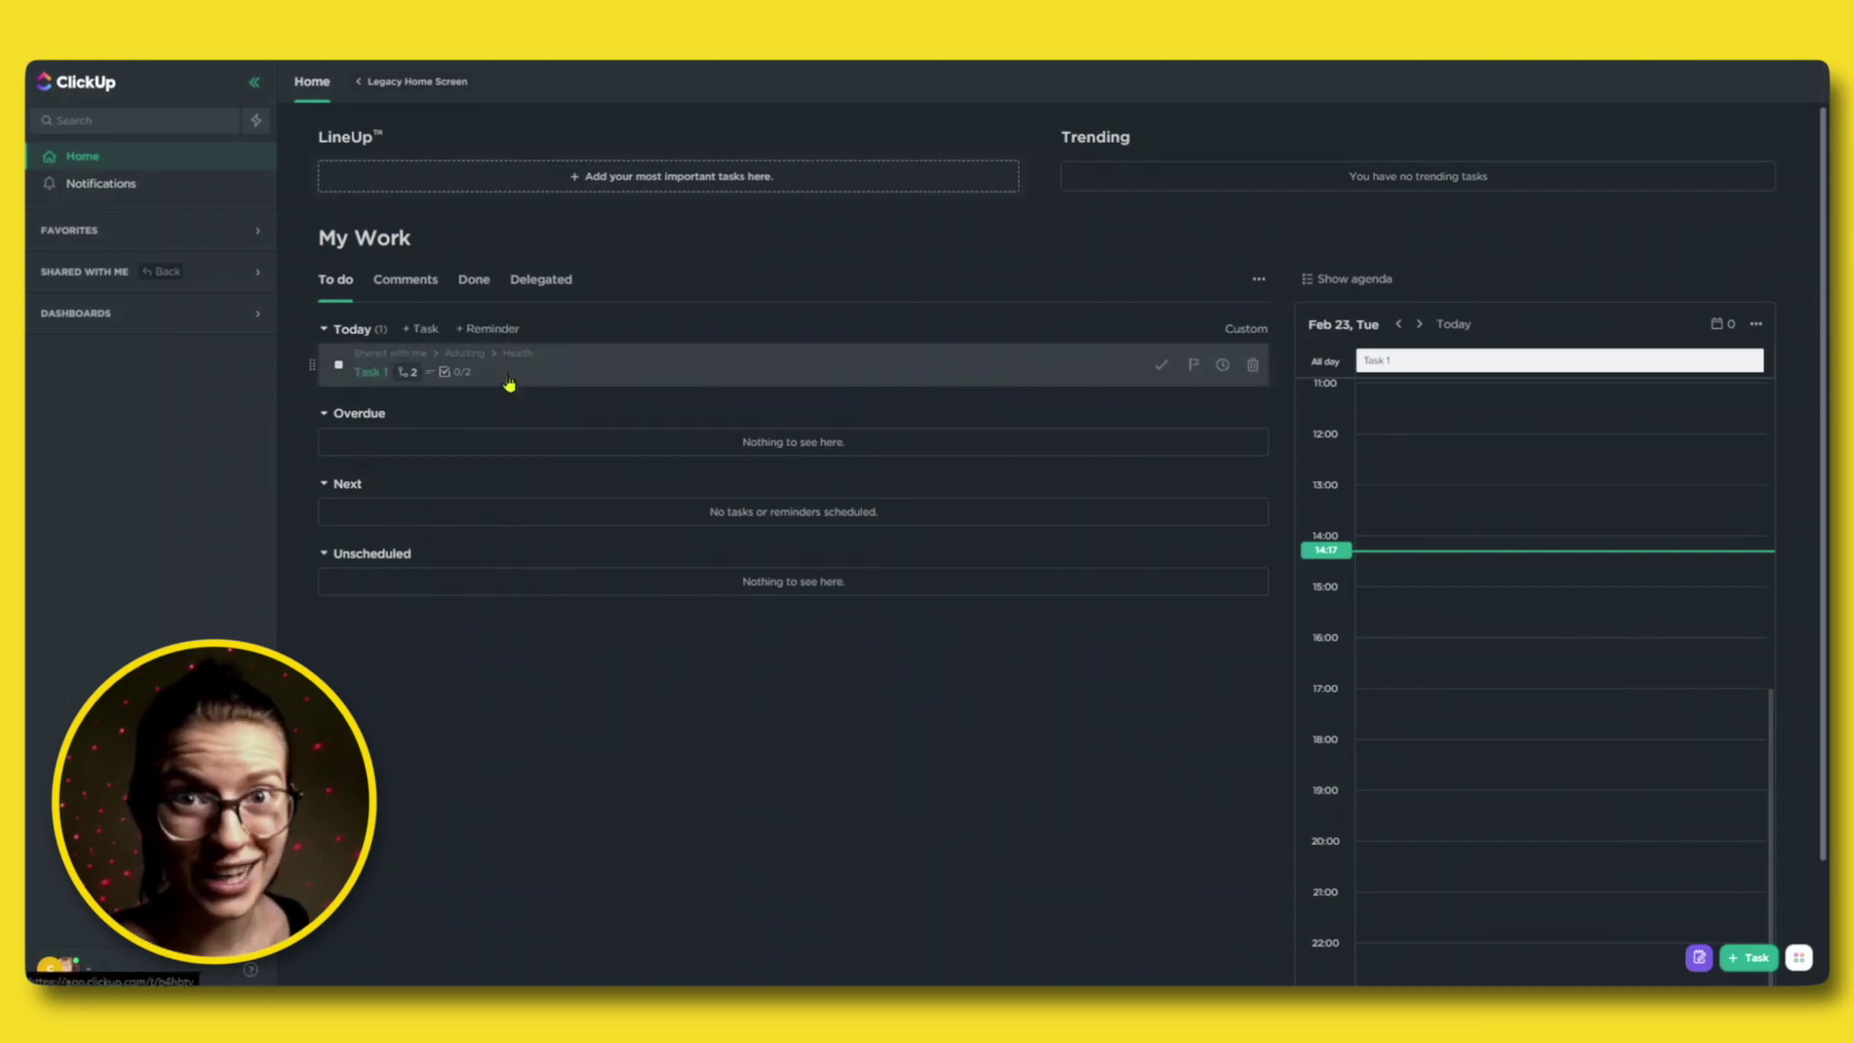
pyautogui.click(415, 300)
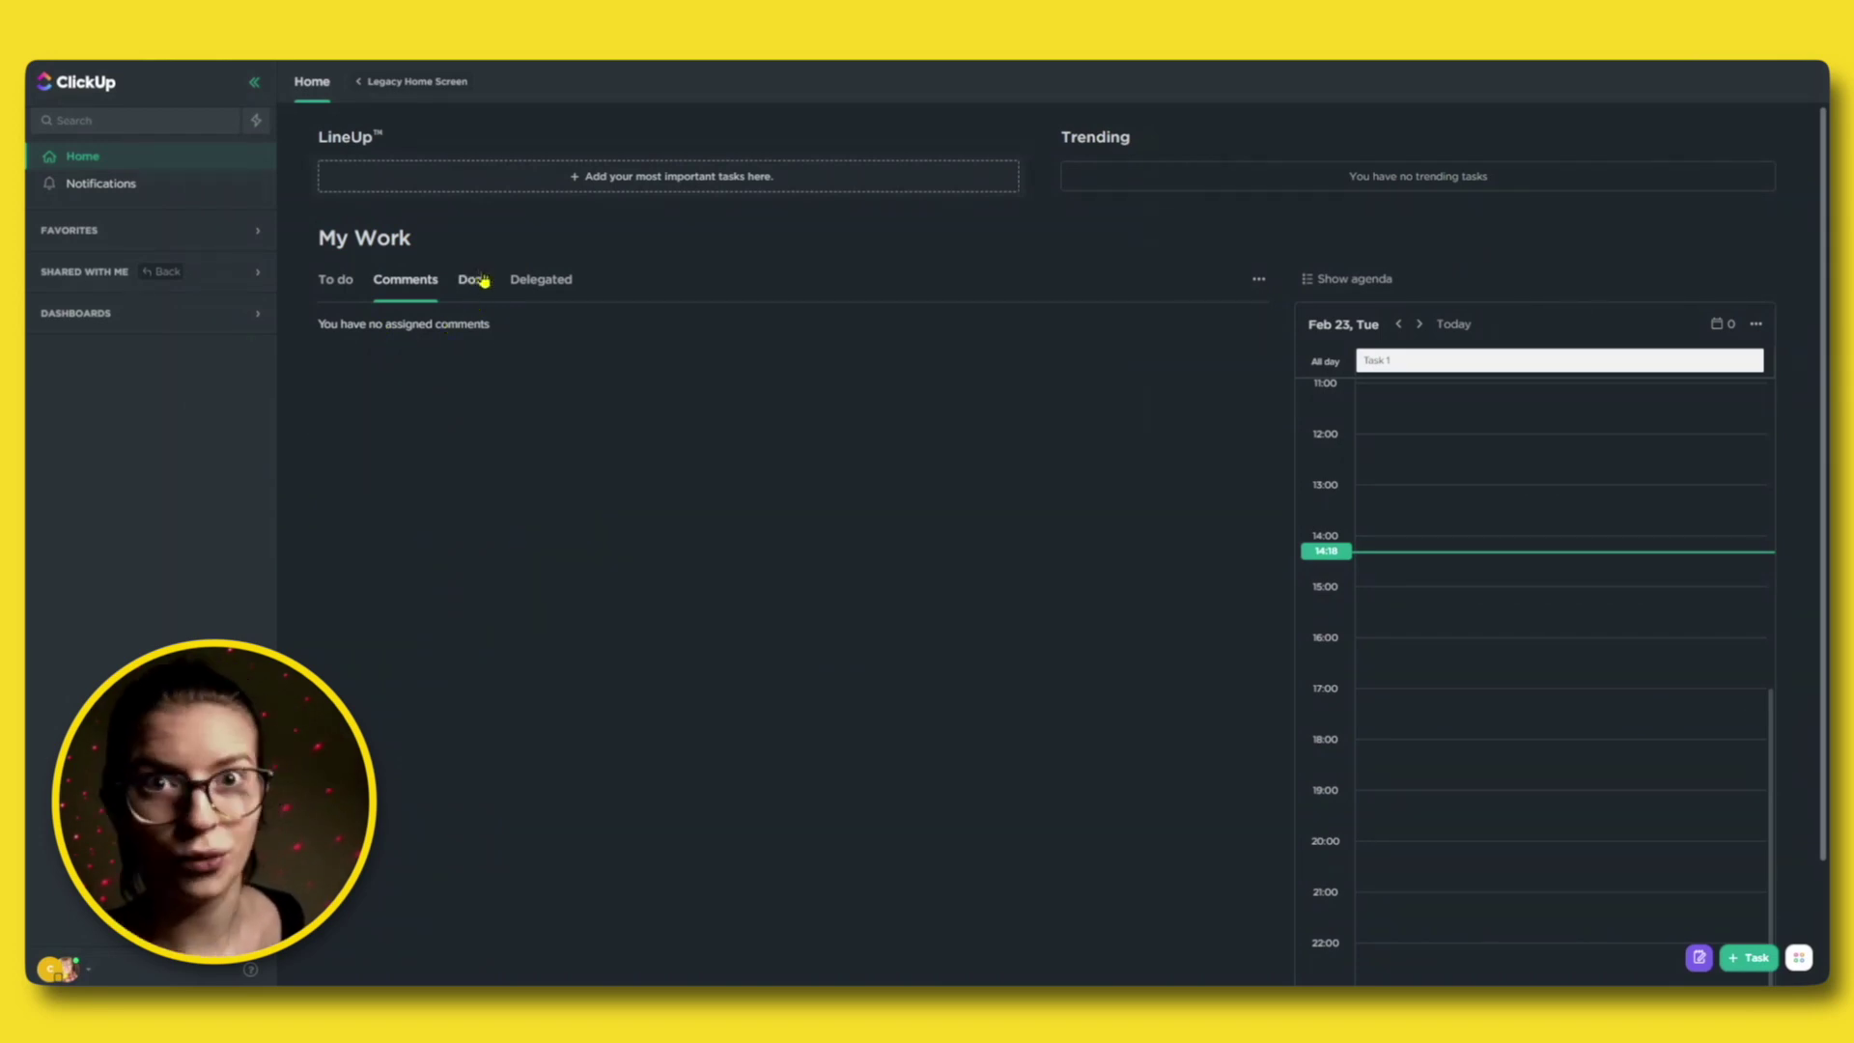
pyautogui.click(350, 283)
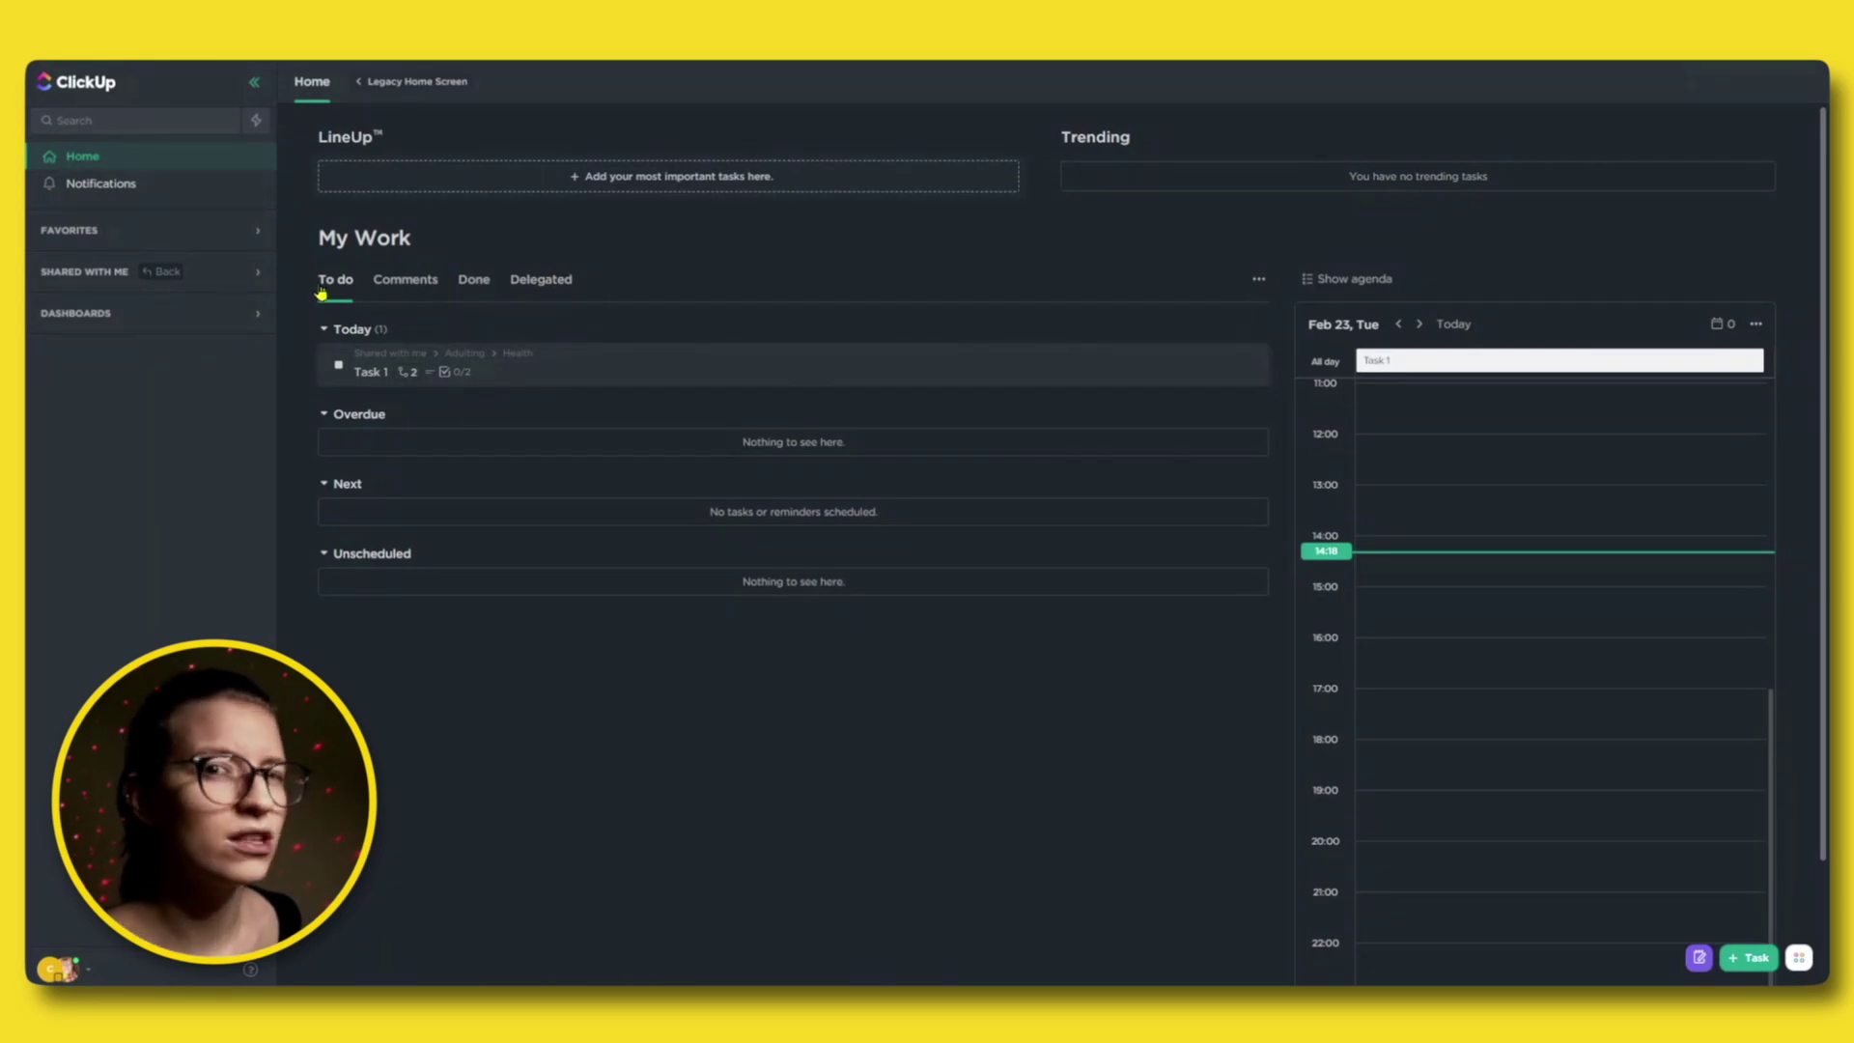
# Schedule Task 1 today from 13:00 to 15:45, then go to Notifications.
pyautogui.moveTo(327, 330)
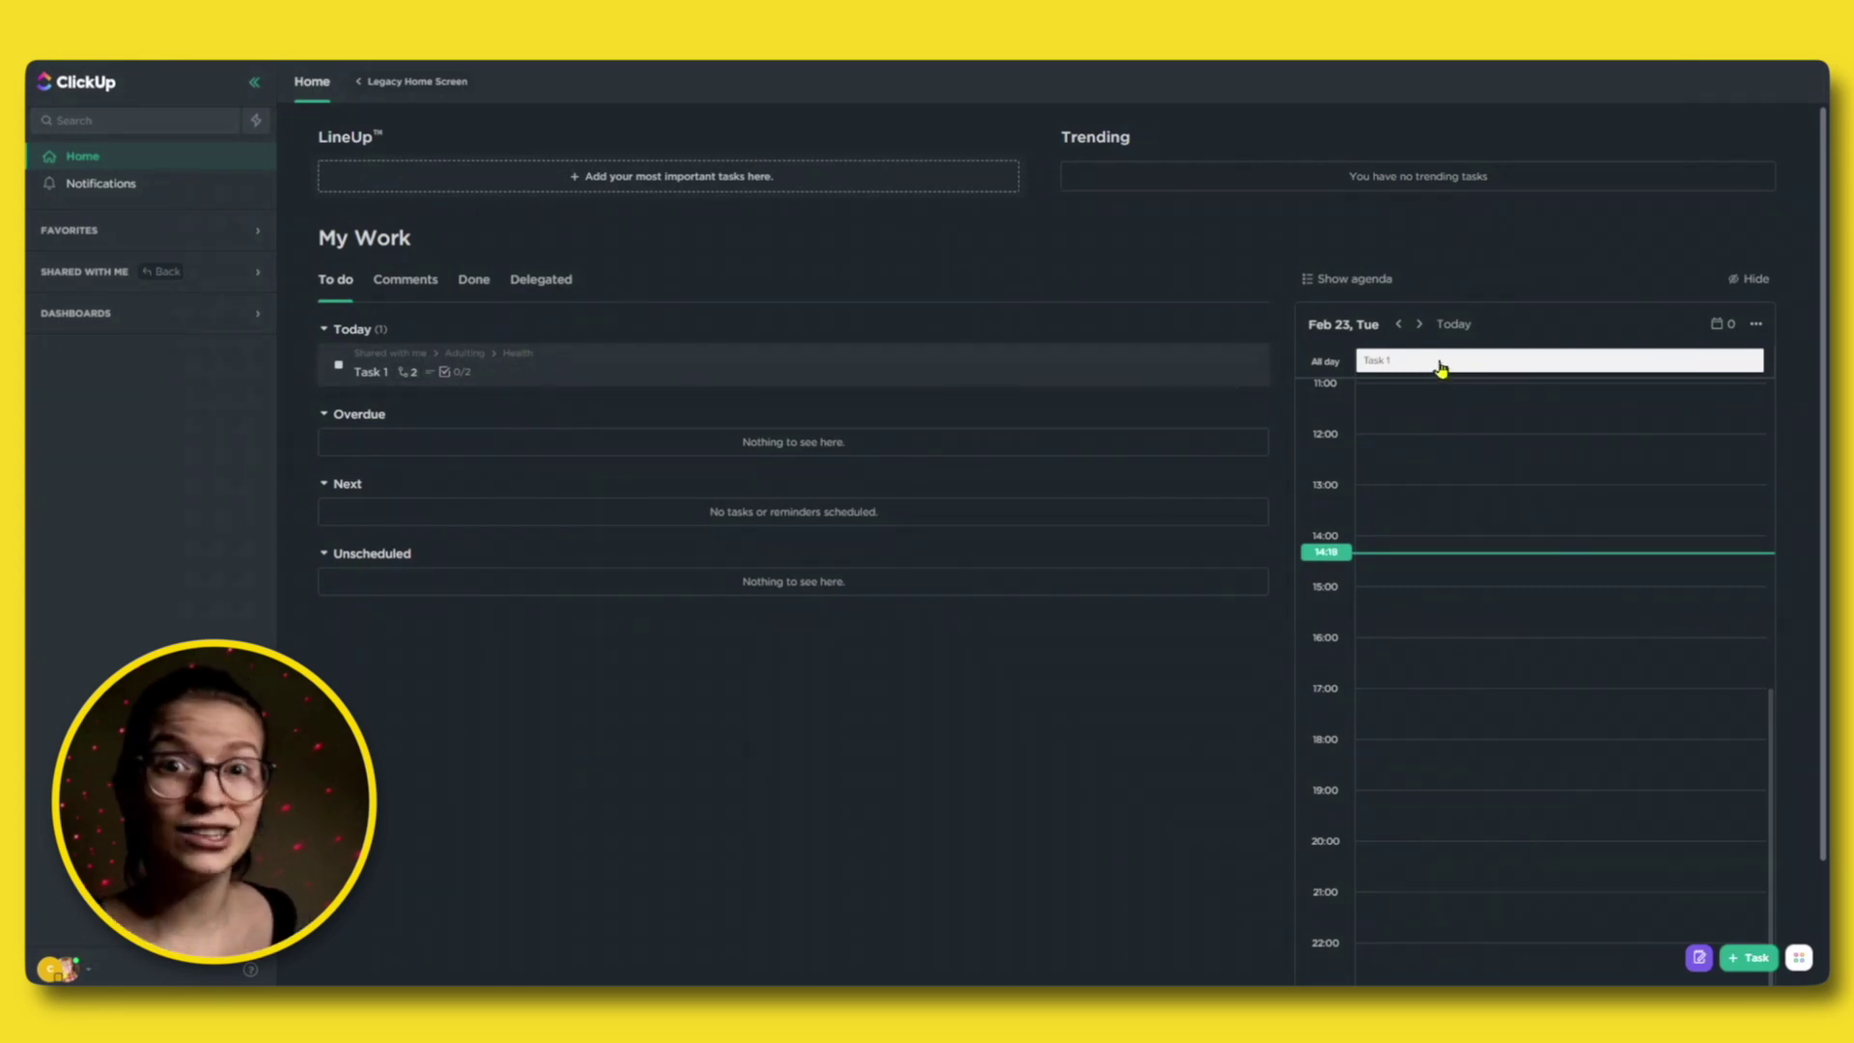
pyautogui.moveTo(1439, 368); pyautogui.dragTo(1443, 521)
pyautogui.moveTo(1458, 585); pyautogui.dragTo(1468, 626)
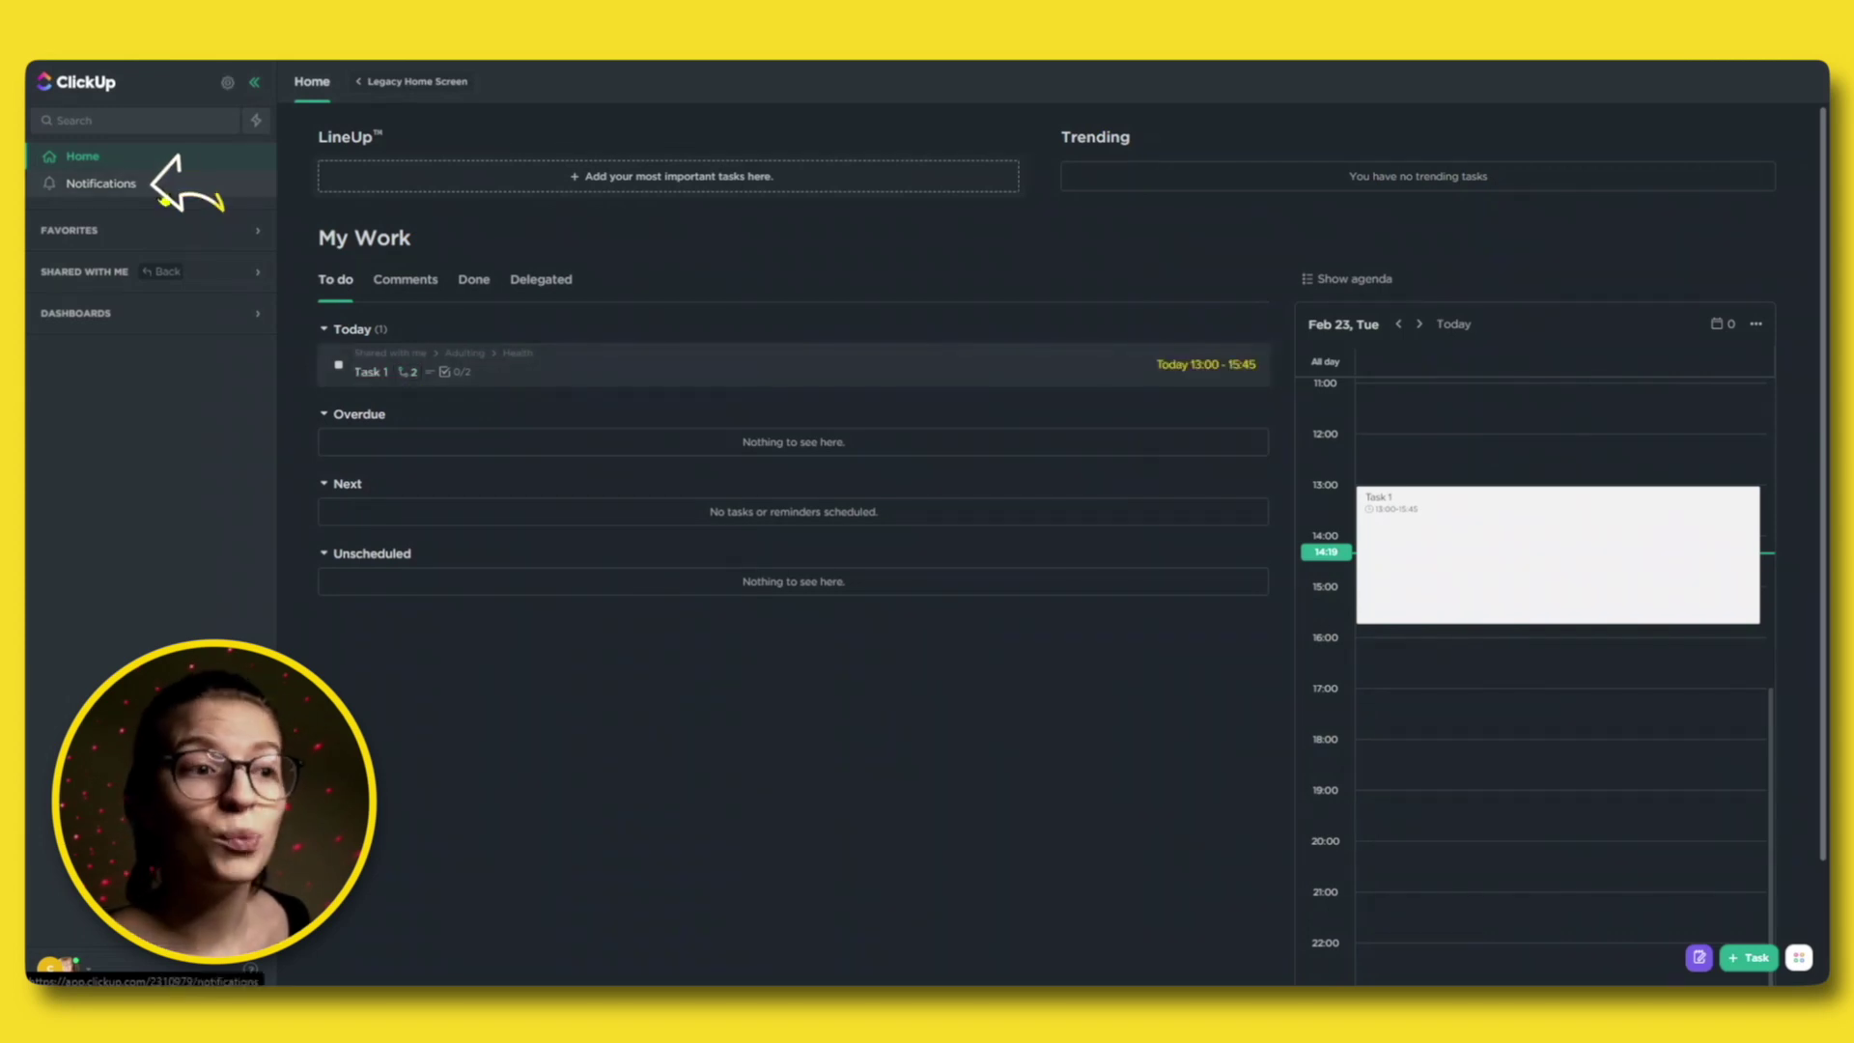
pyautogui.click(165, 196)
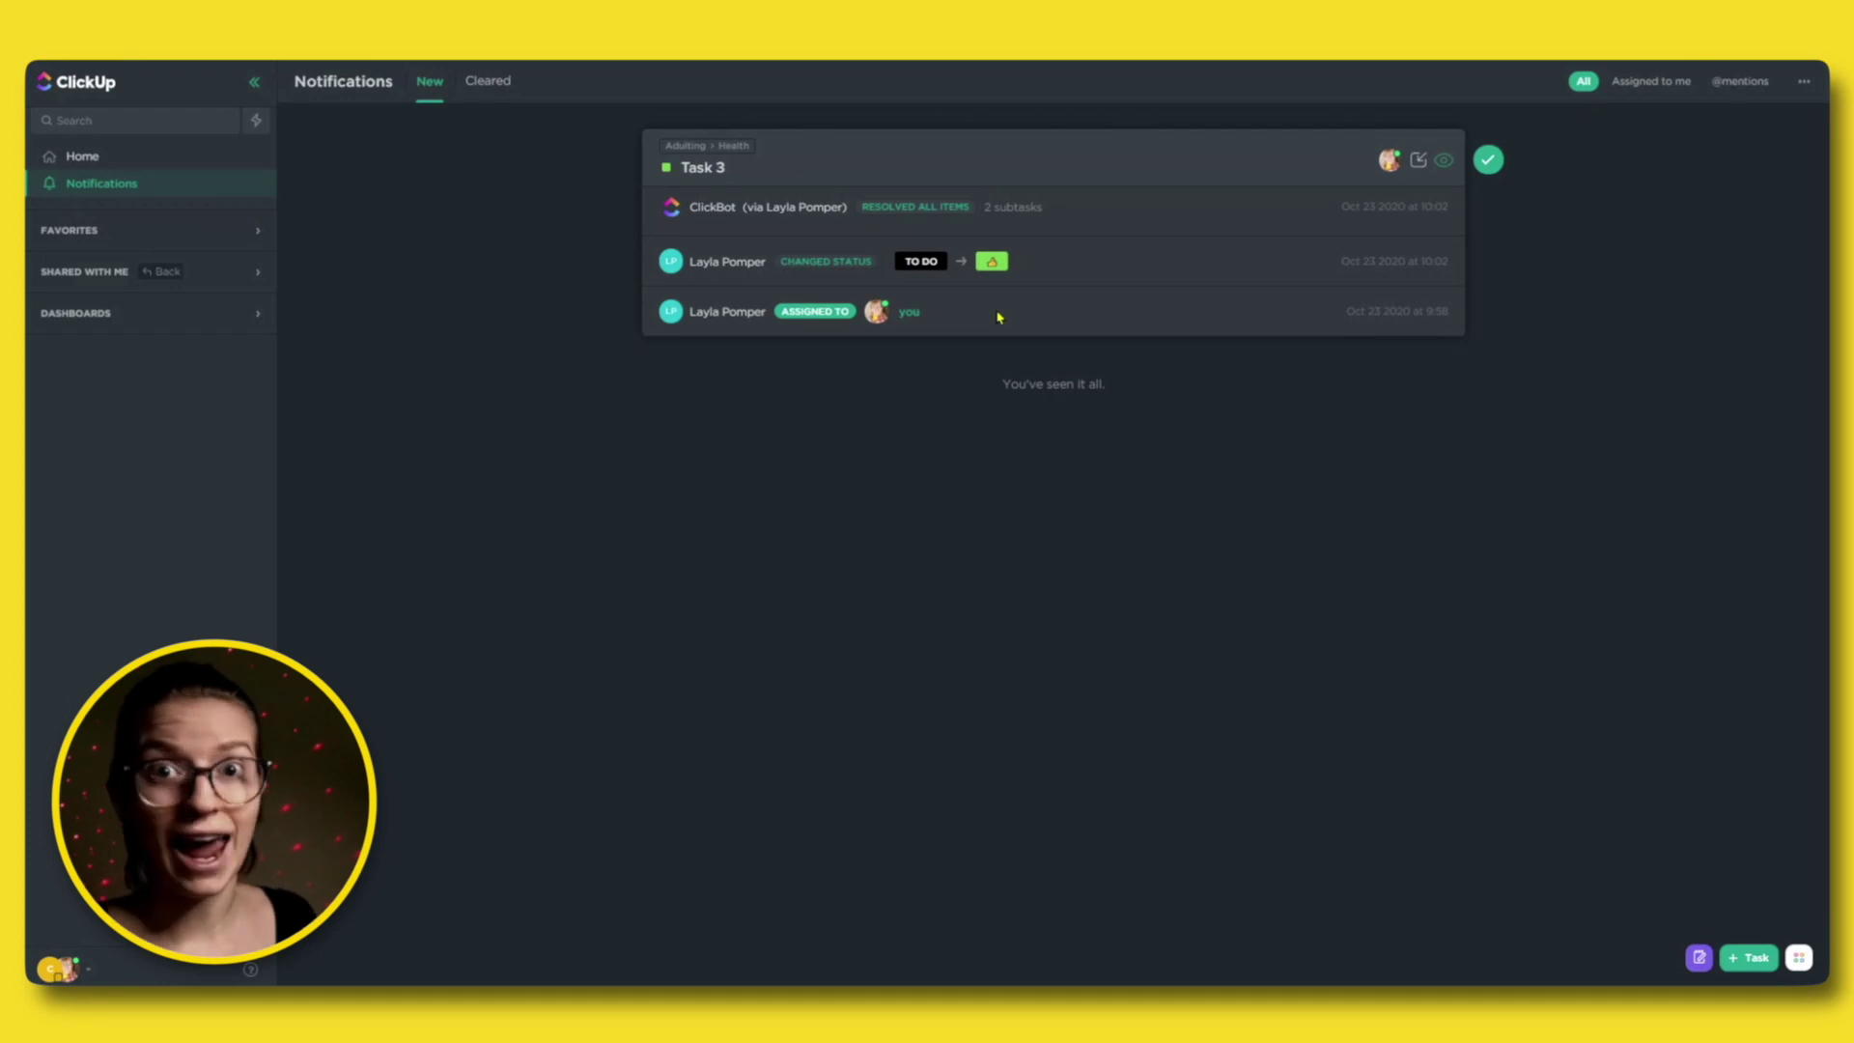
pyautogui.click(1490, 160)
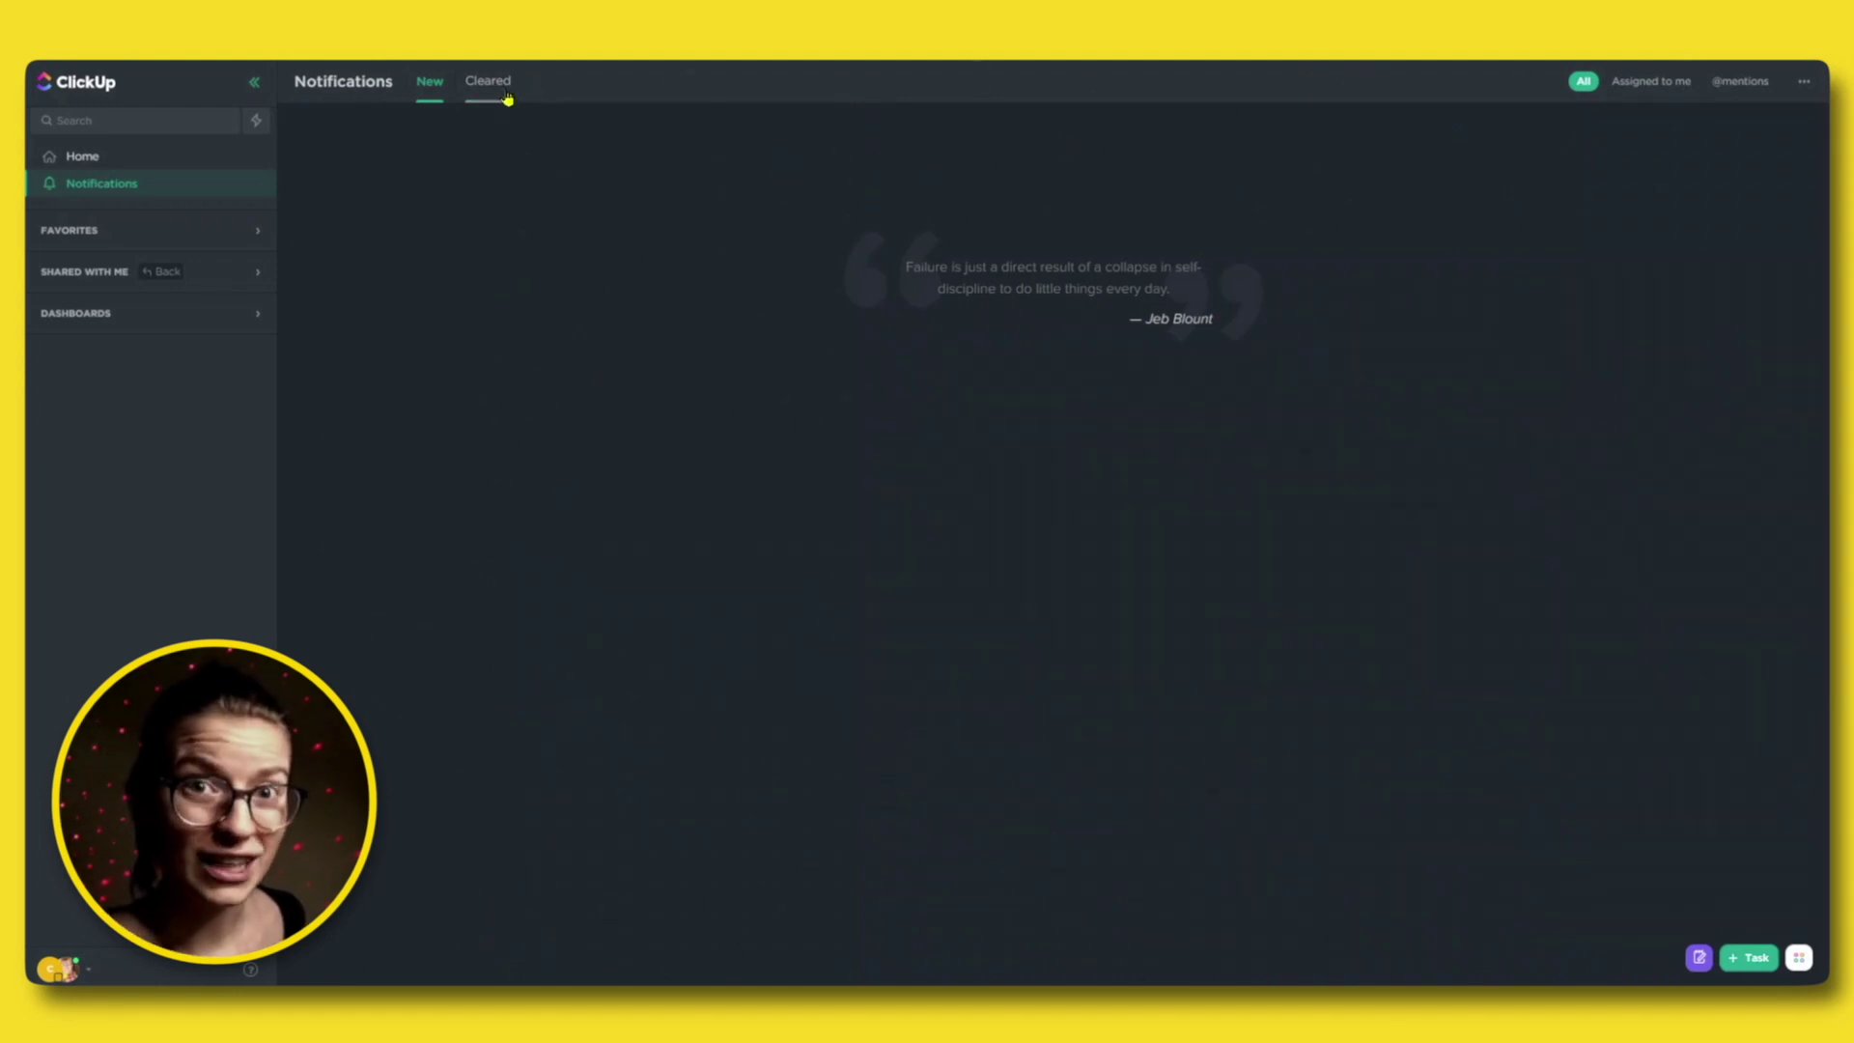
pyautogui.click(506, 95)
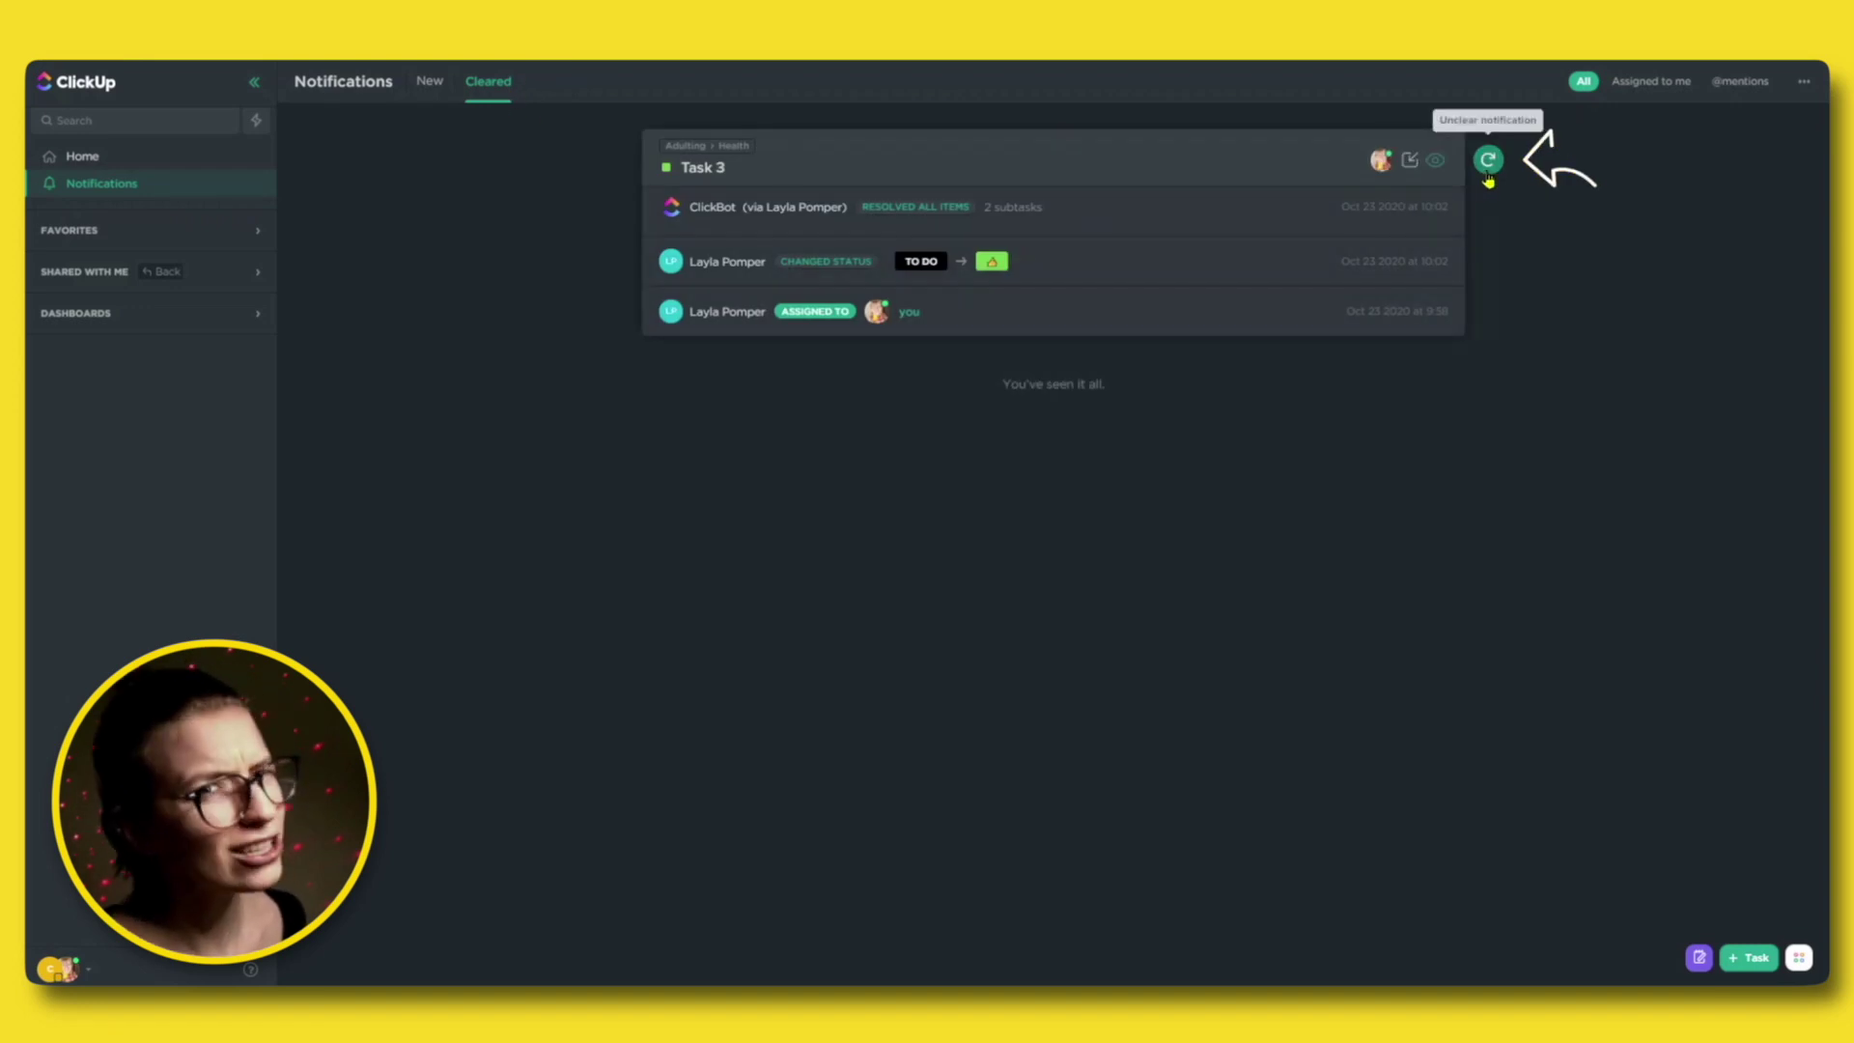
pyautogui.click(1487, 176)
pyautogui.click(448, 96)
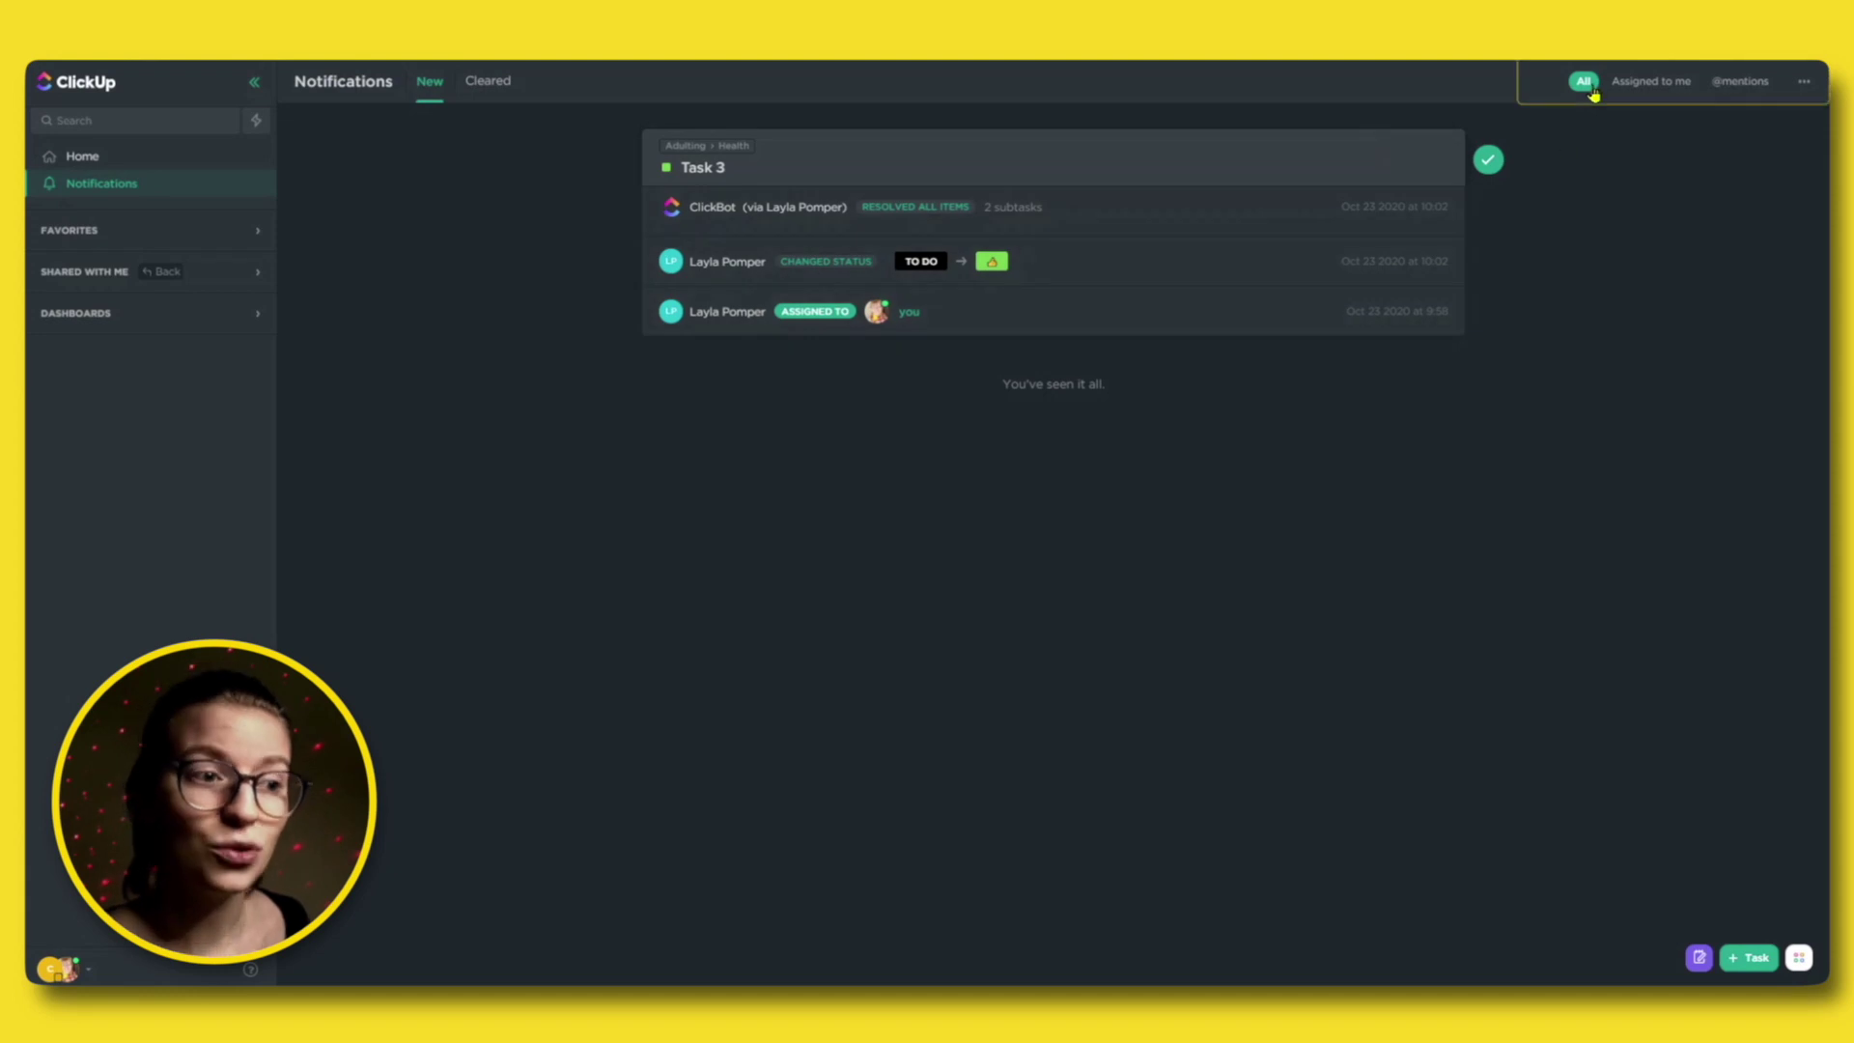
pyautogui.click(1652, 85)
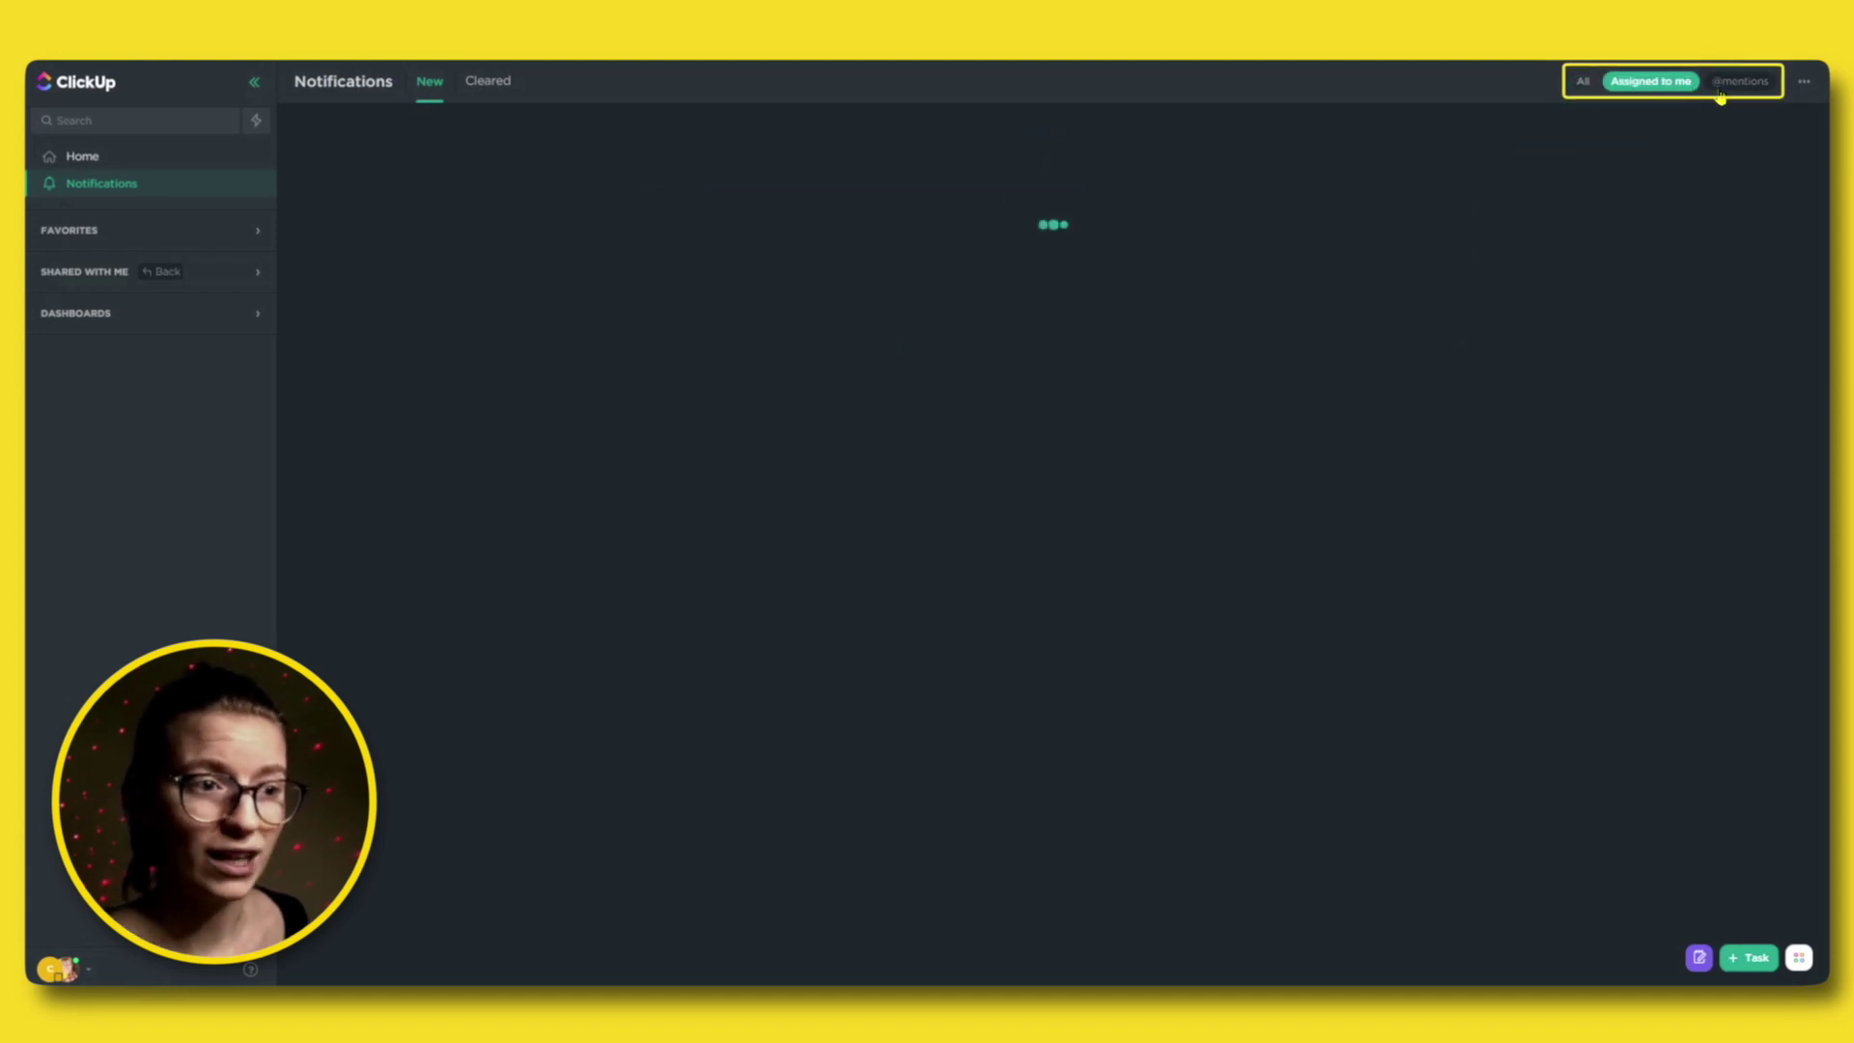
pyautogui.click(1740, 81)
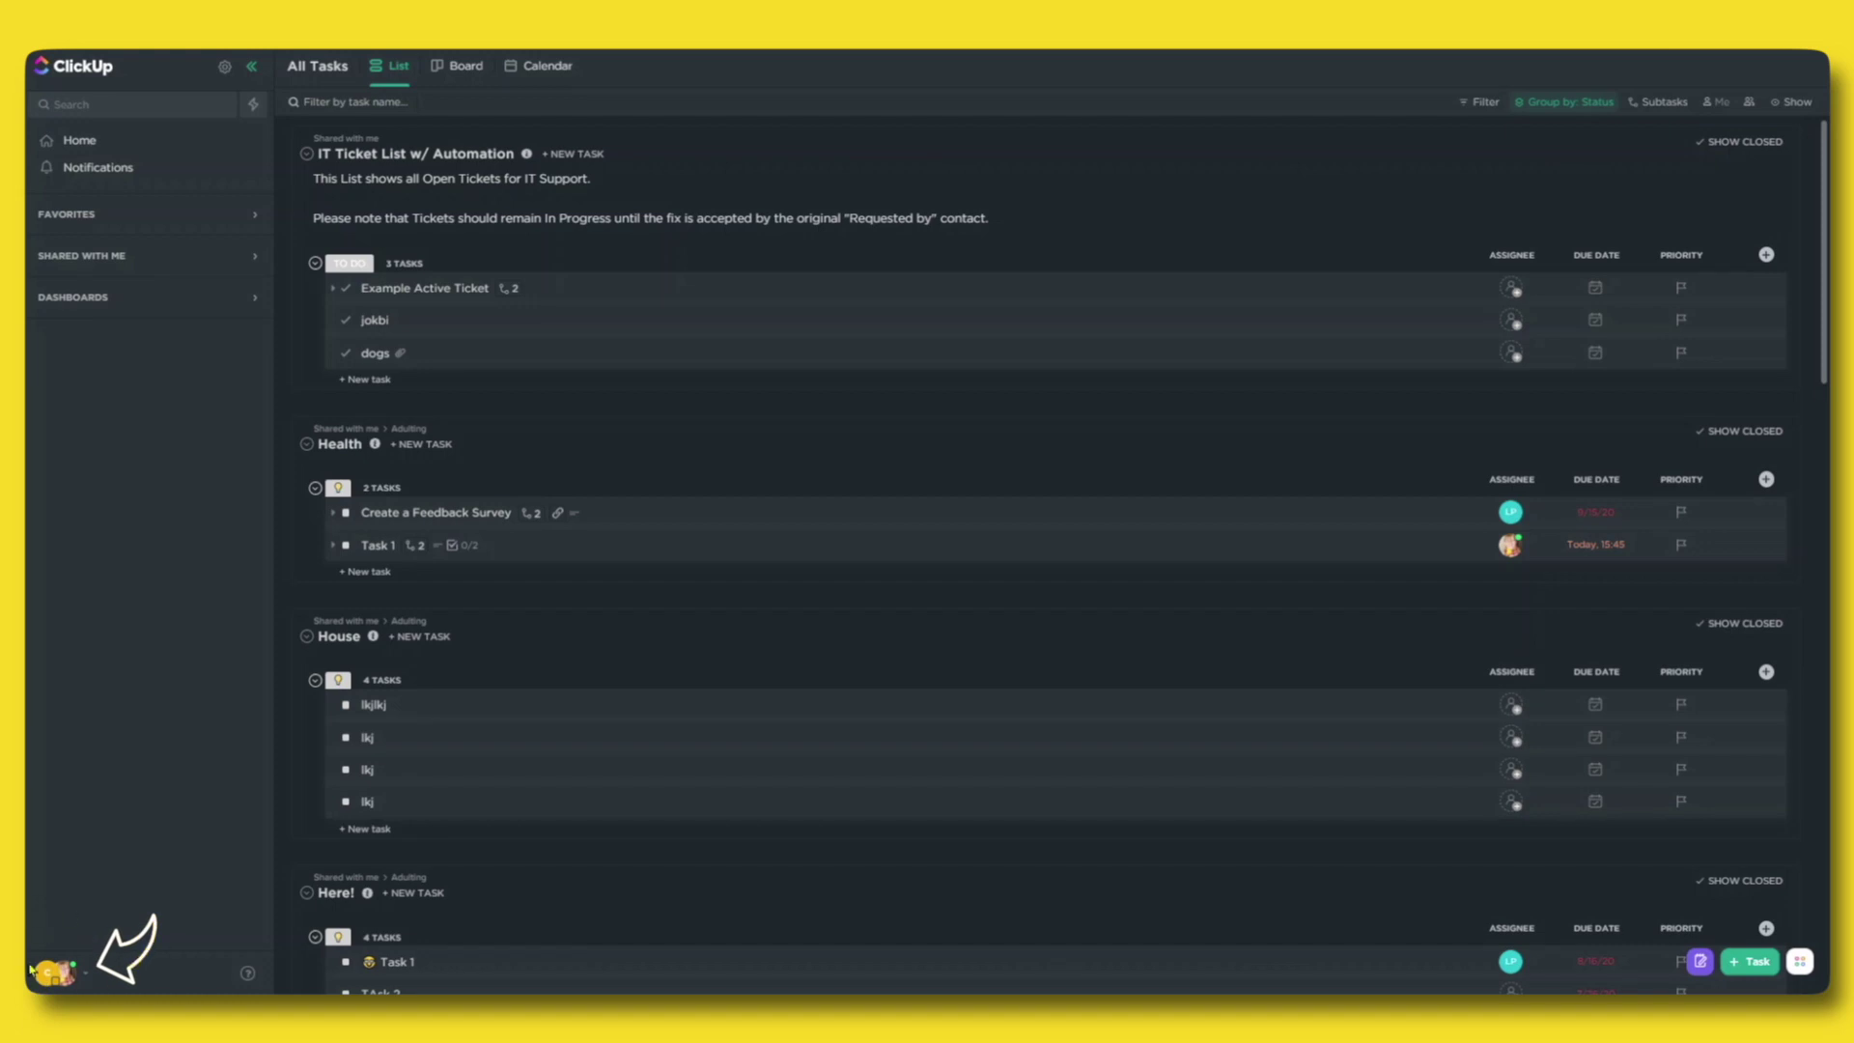
# Open My Settings from the avatar menu and scroll down the page.
pyautogui.click(58, 968)
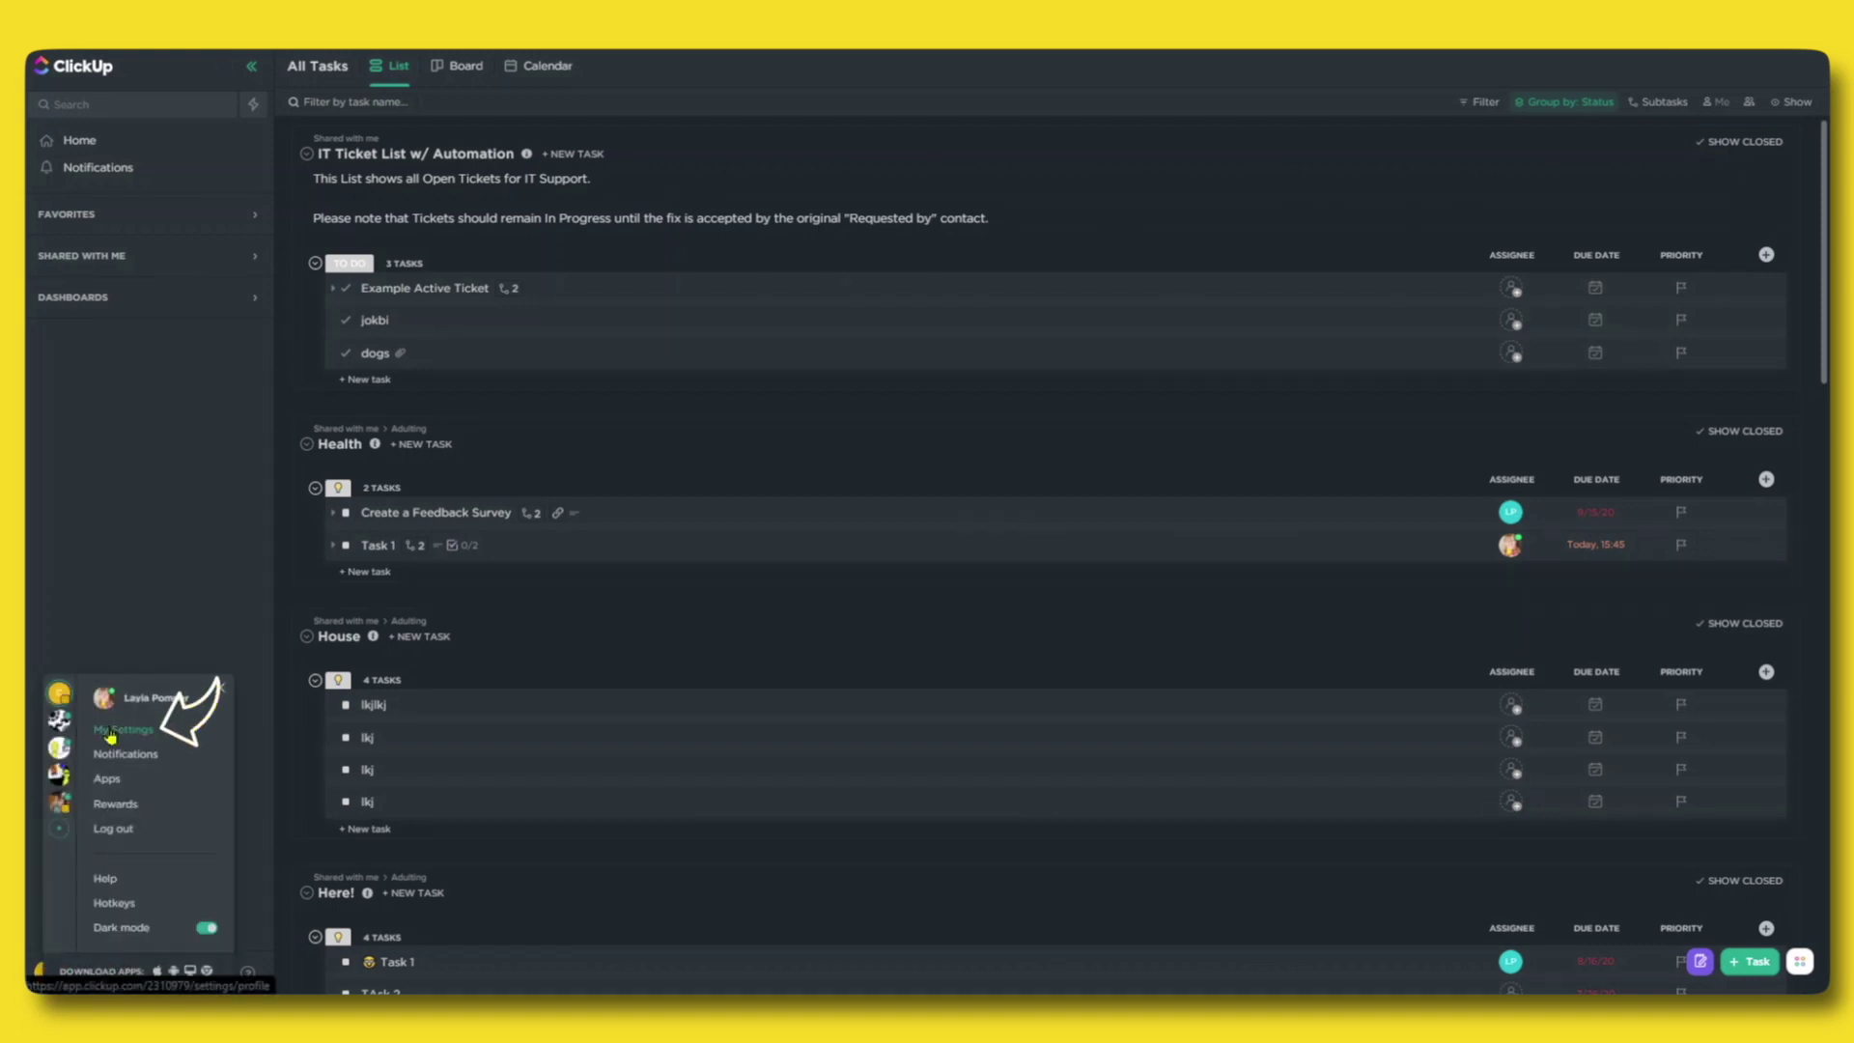
pyautogui.click(115, 748)
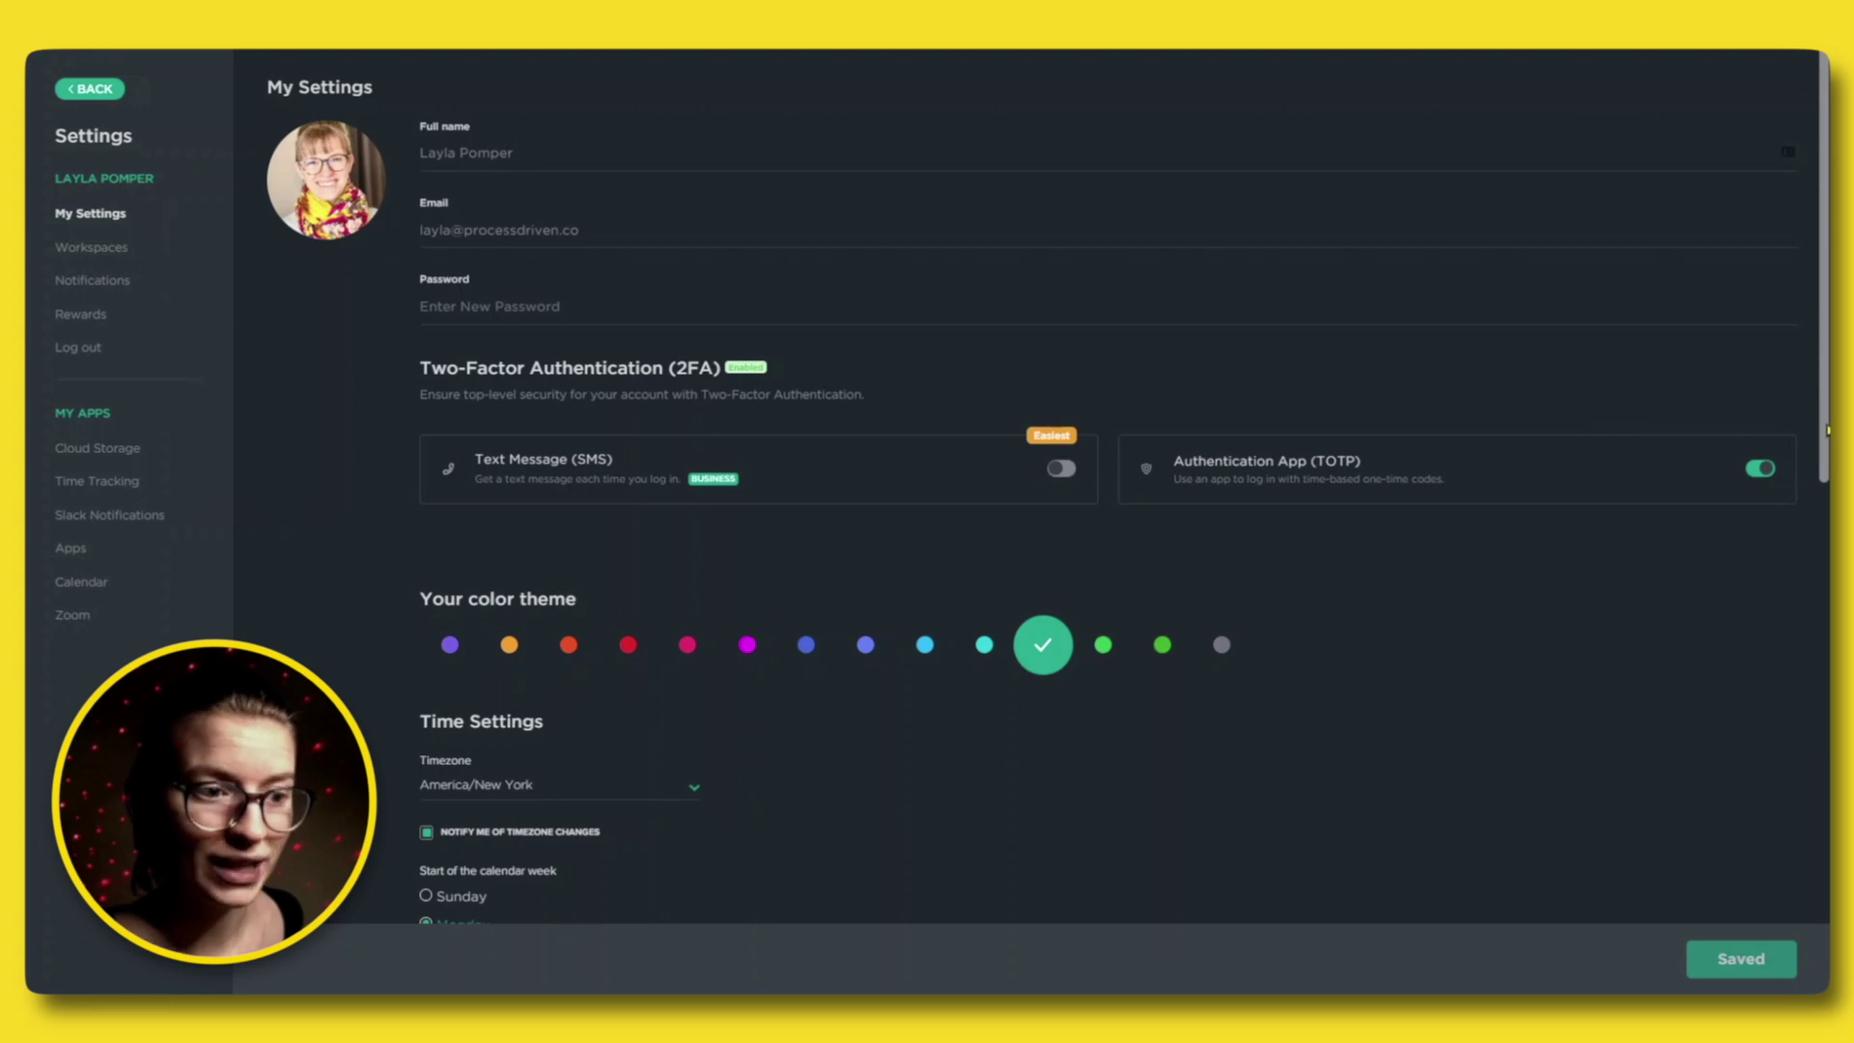
pyautogui.scroll(-3, 1828, 430)
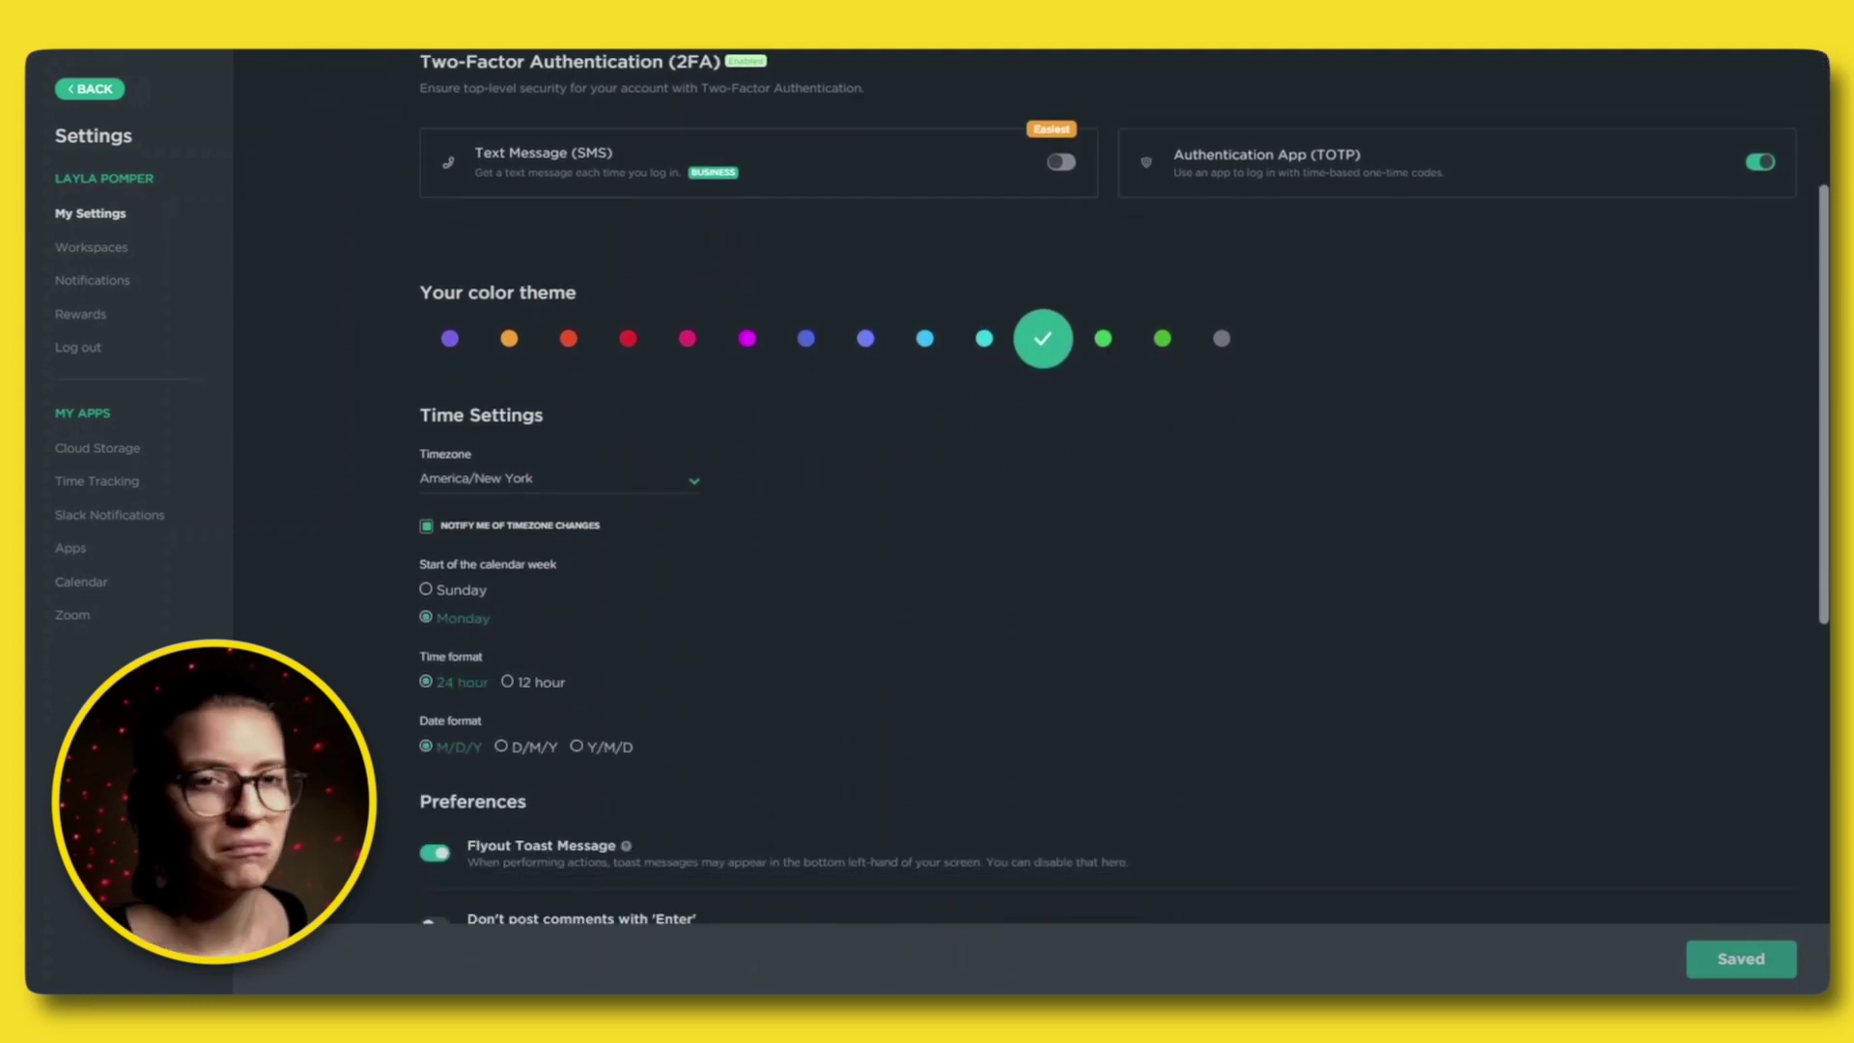
# Scroll My Settings down to the Preferences with Dark Mode and High Contrast Mode.
pyautogui.scroll(-3, 1453, 605)
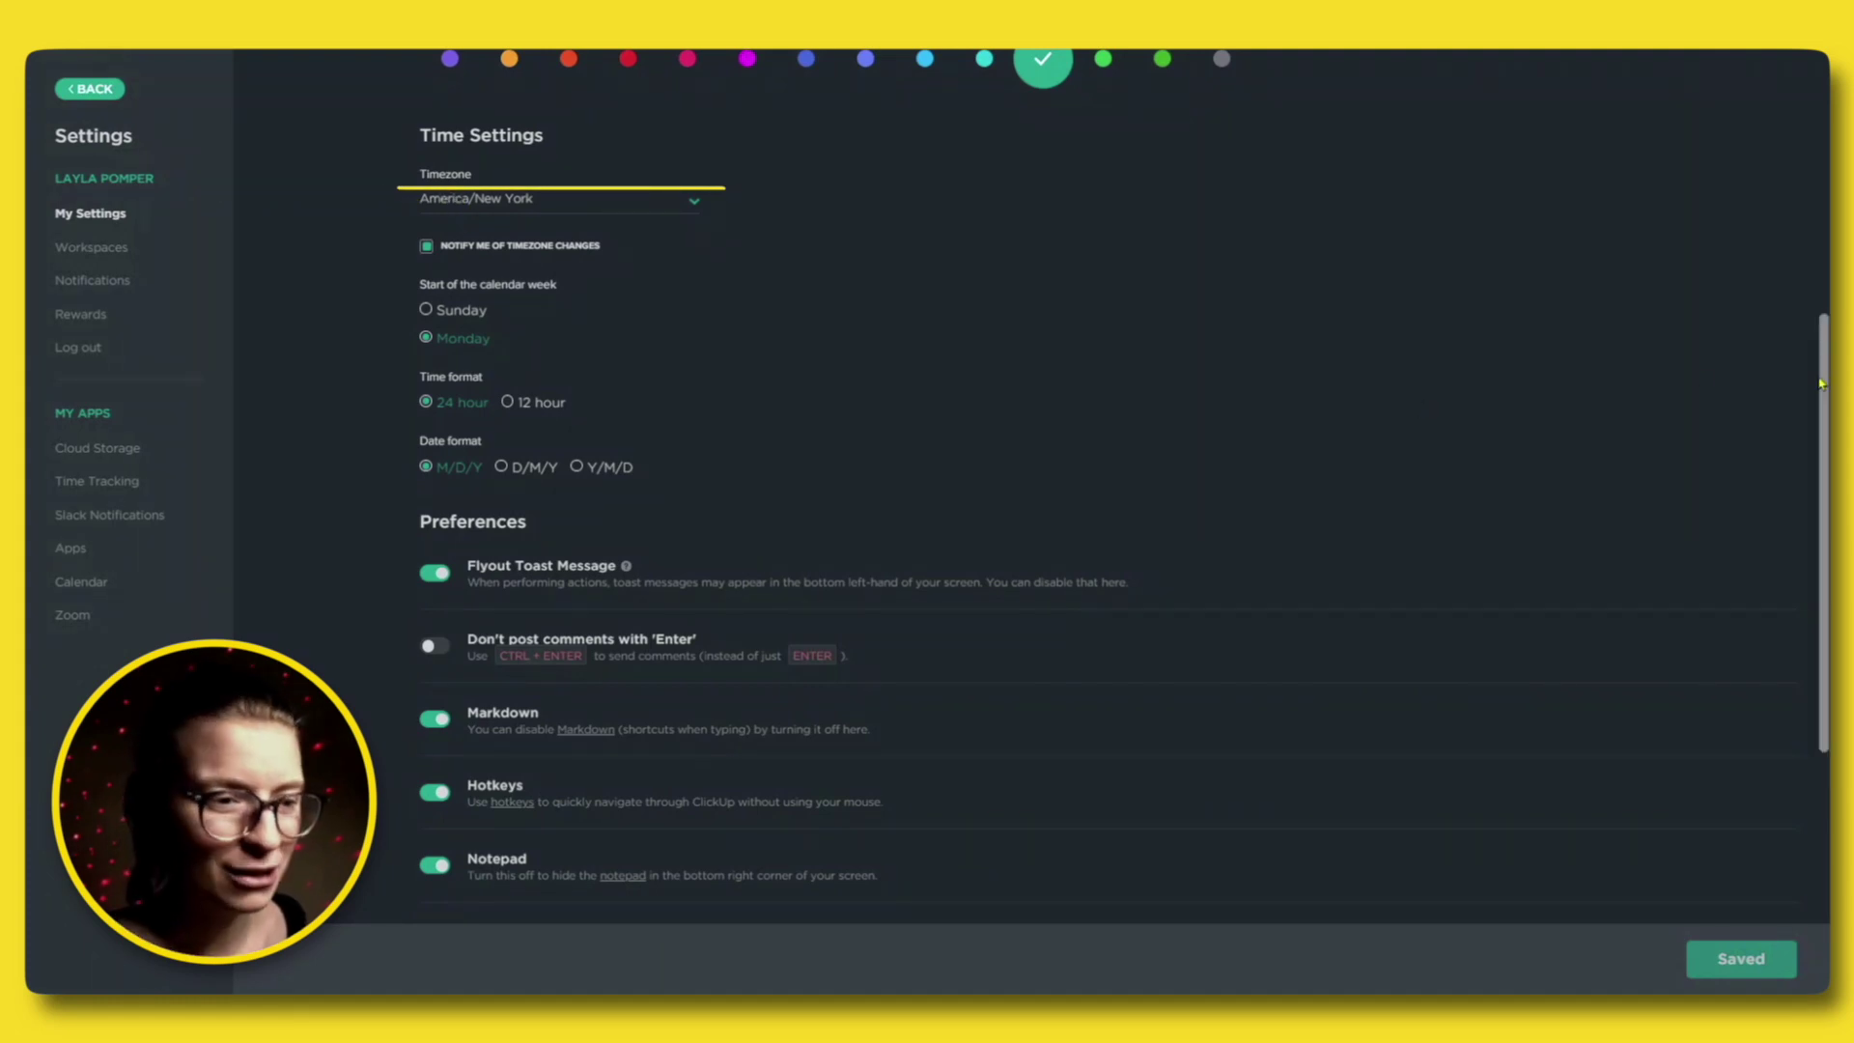
pyautogui.moveTo(1825, 391); pyautogui.dragTo(1826, 604)
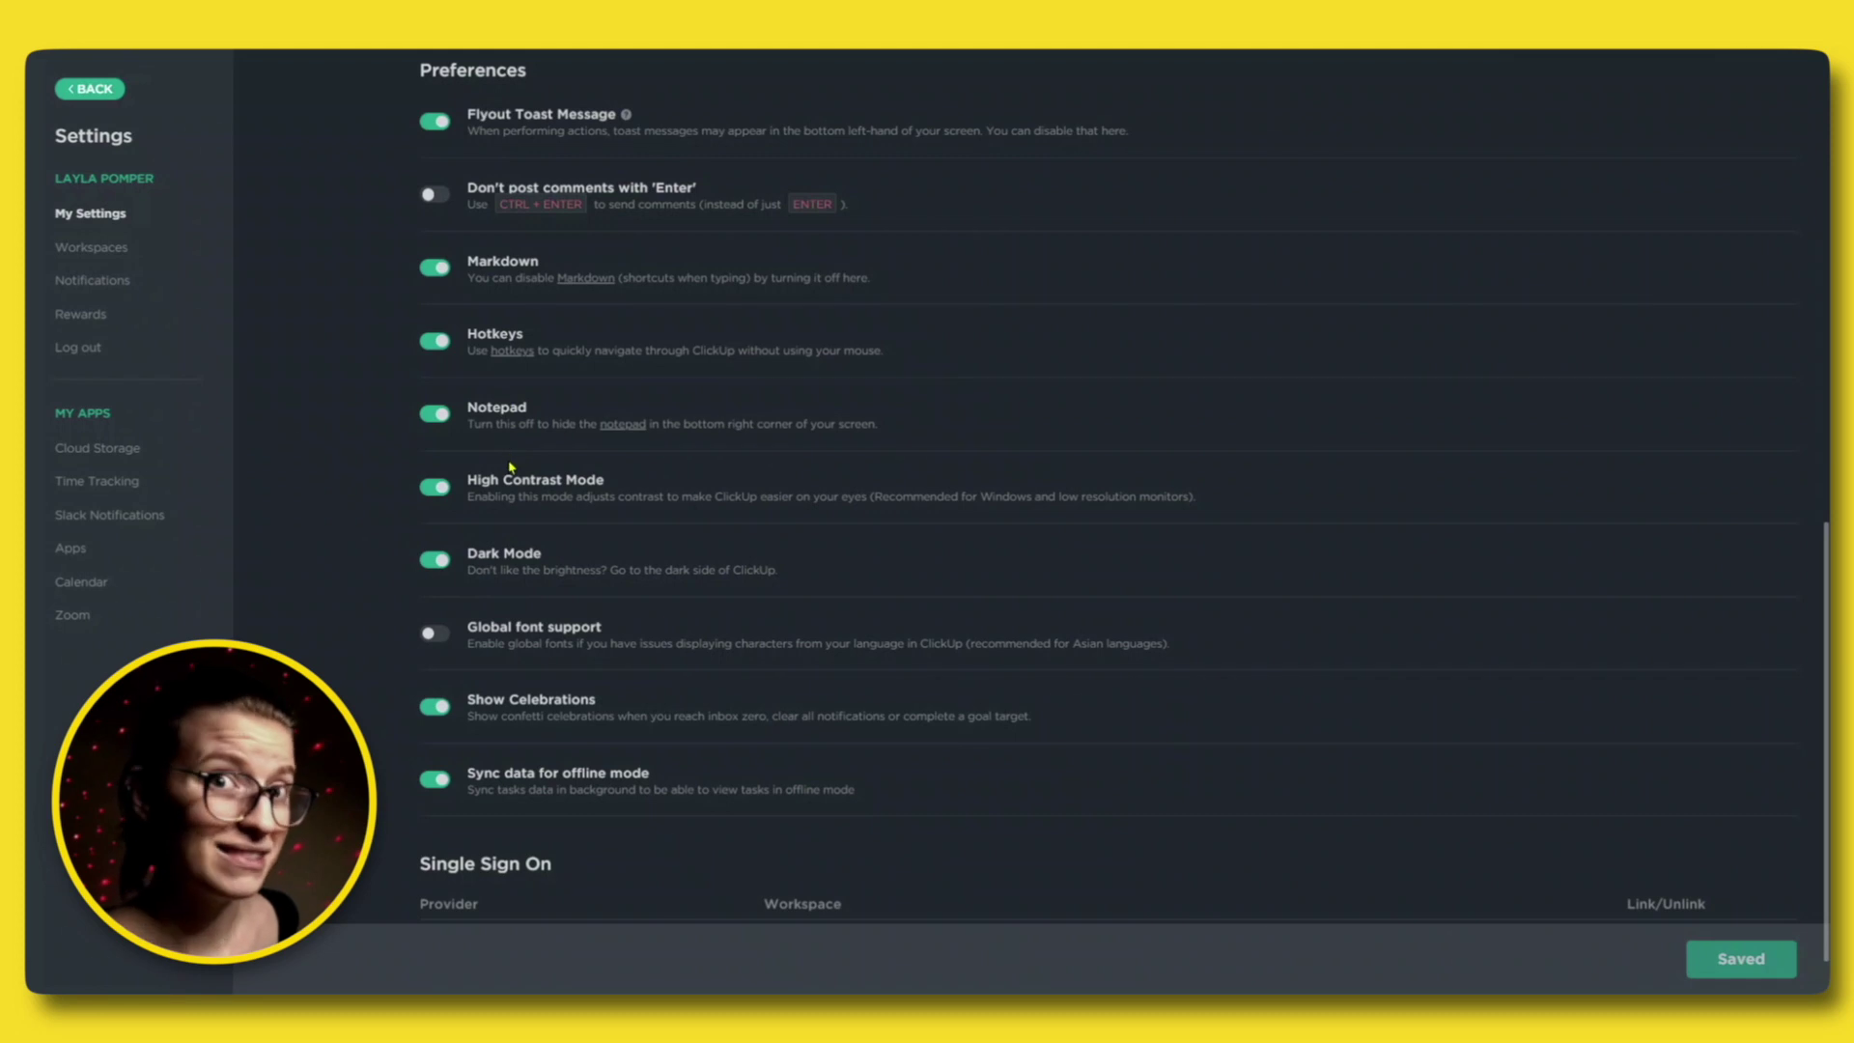
# Turn off email for all Comments, Tasks and Start/Due date notifications.
pyautogui.click(119, 286)
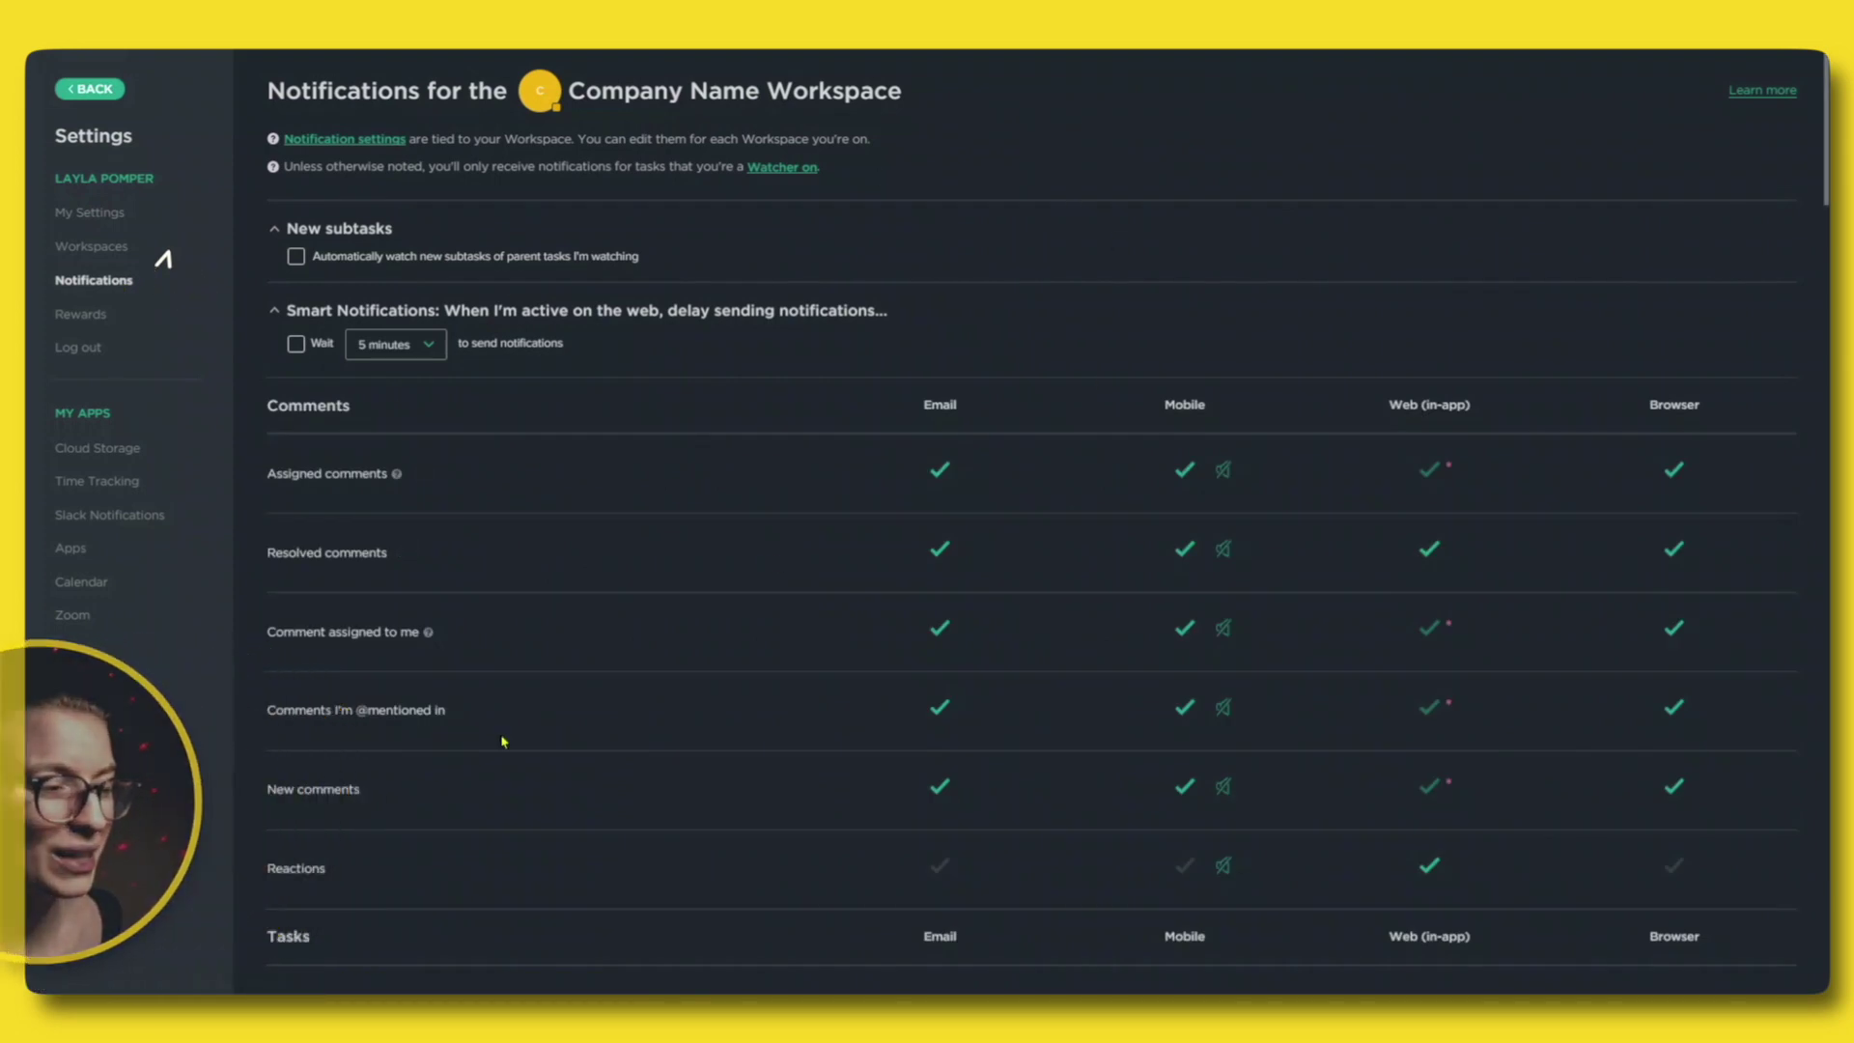
pyautogui.moveTo(877, 429)
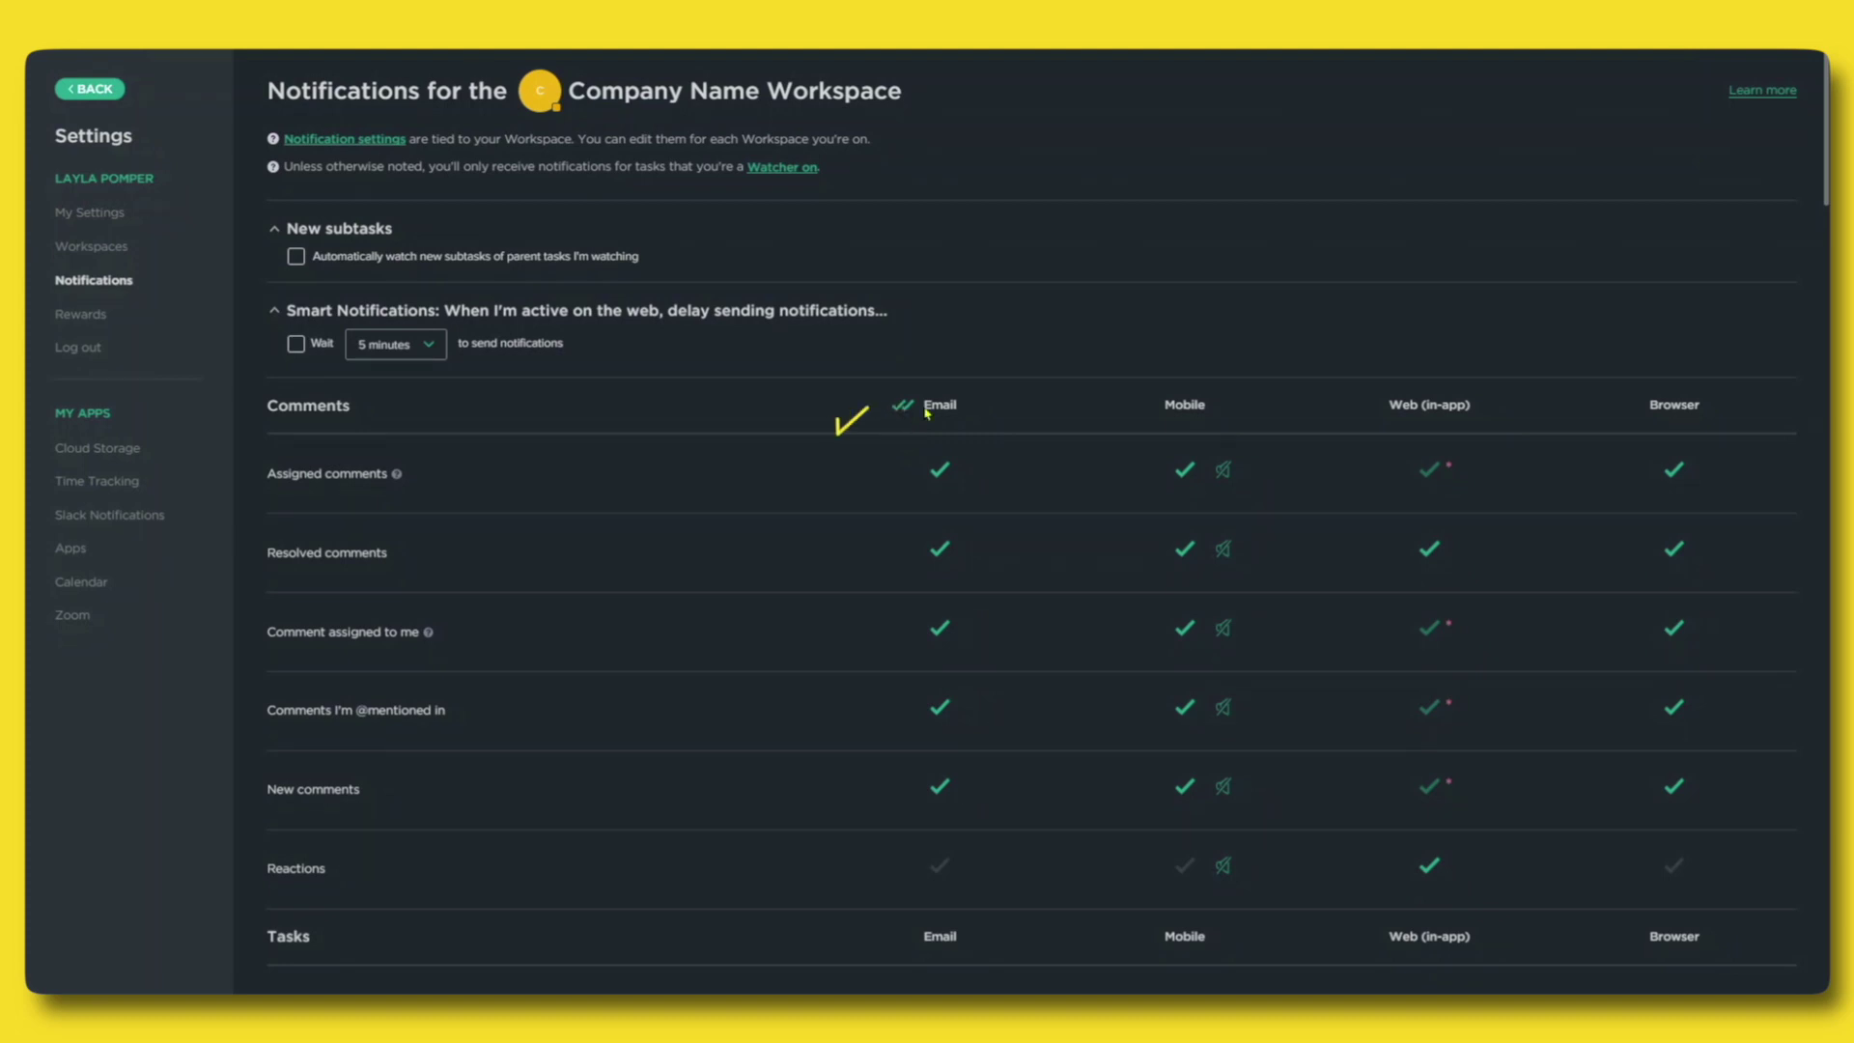
pyautogui.click(903, 413)
pyautogui.click(904, 412)
pyautogui.moveTo(1825, 182); pyautogui.dragTo(1763, 295)
pyautogui.click(901, 233)
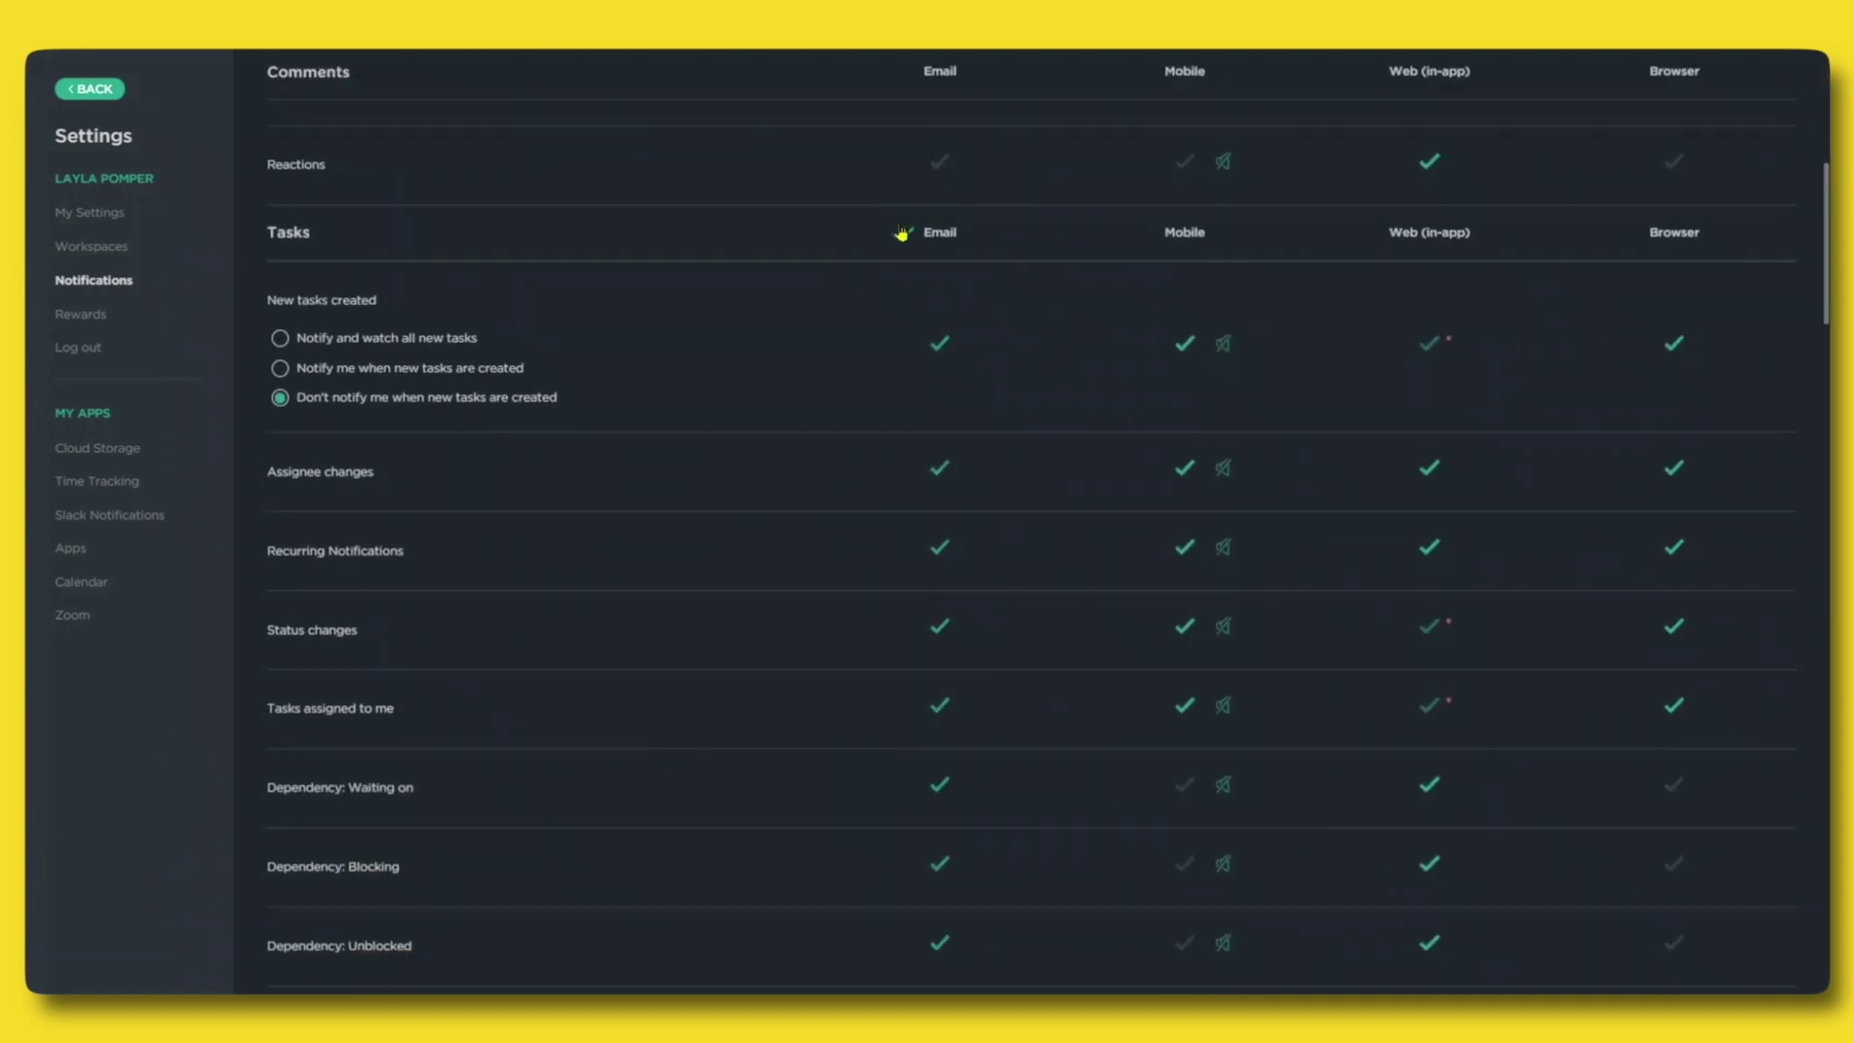
pyautogui.moveTo(1823, 235); pyautogui.dragTo(1822, 504)
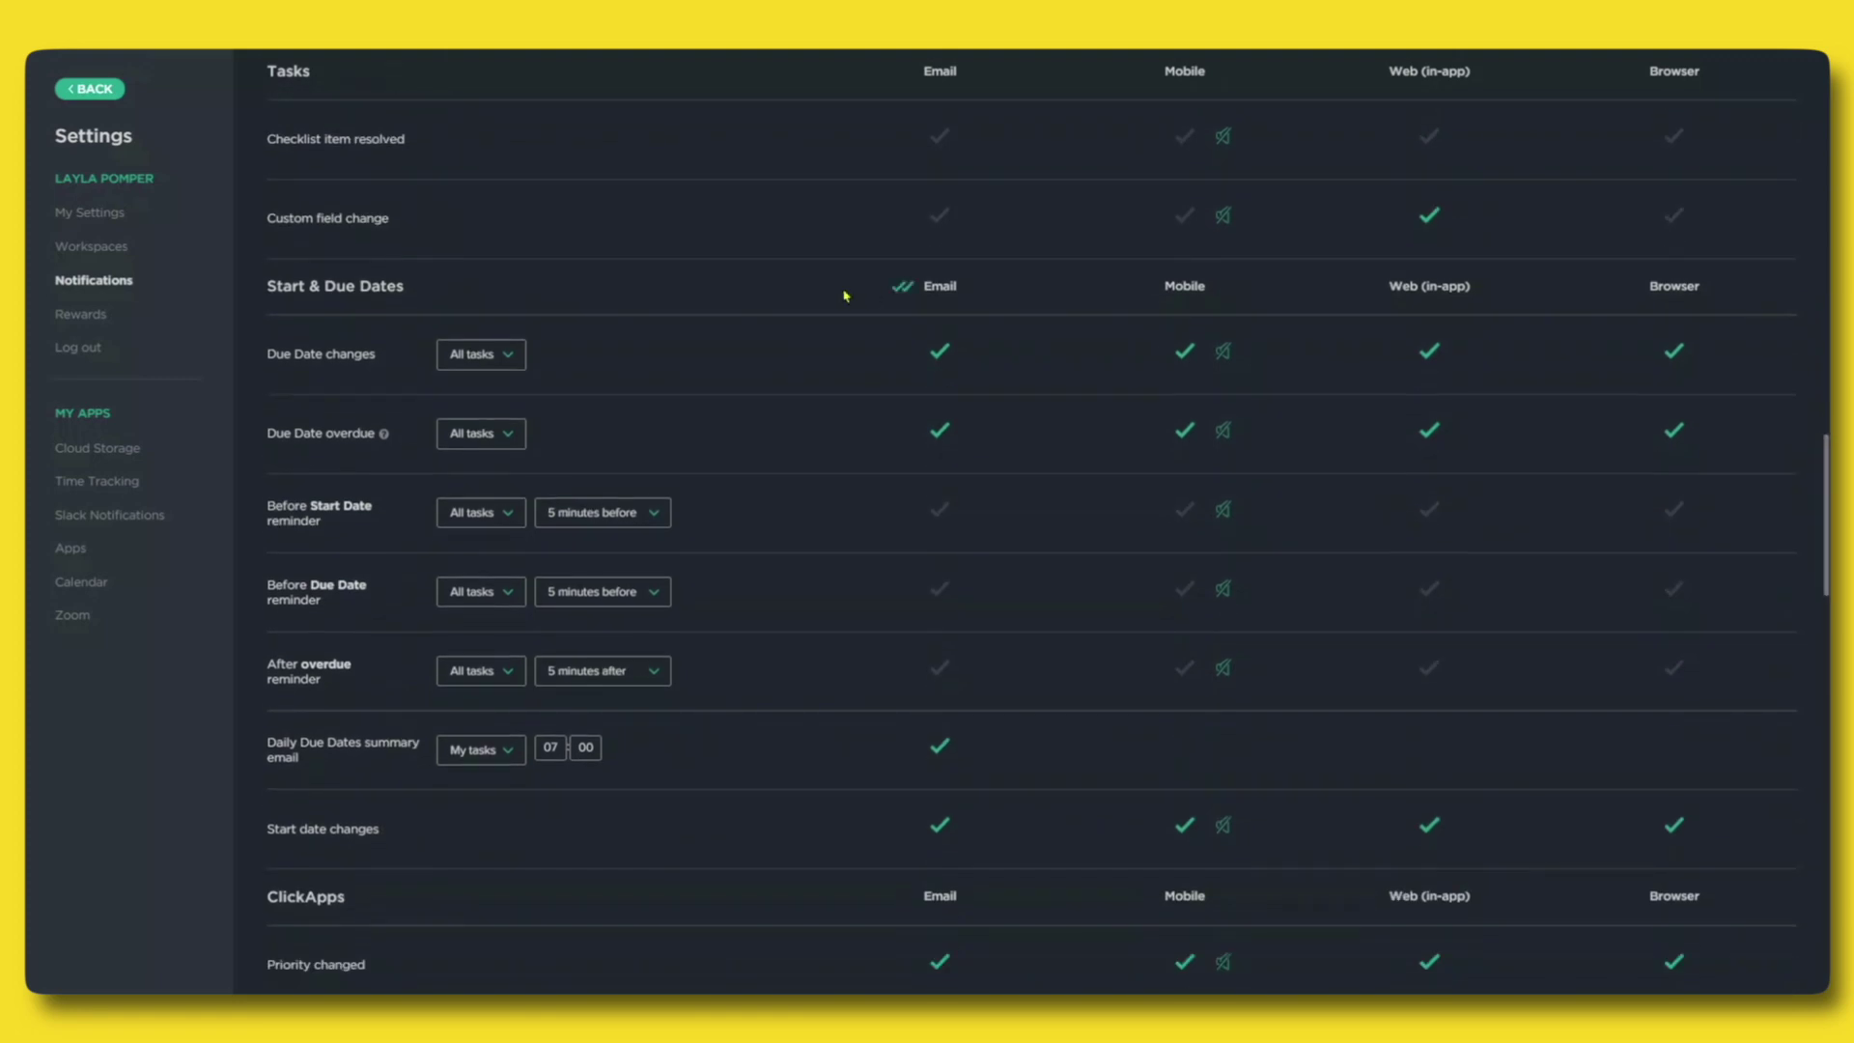
pyautogui.click(897, 288)
# Turn off ClickApps and Sharing emails, keeping the Daily Due Dates summary email on.
pyautogui.scroll(-4, 897, 290)
pyautogui.click(892, 475)
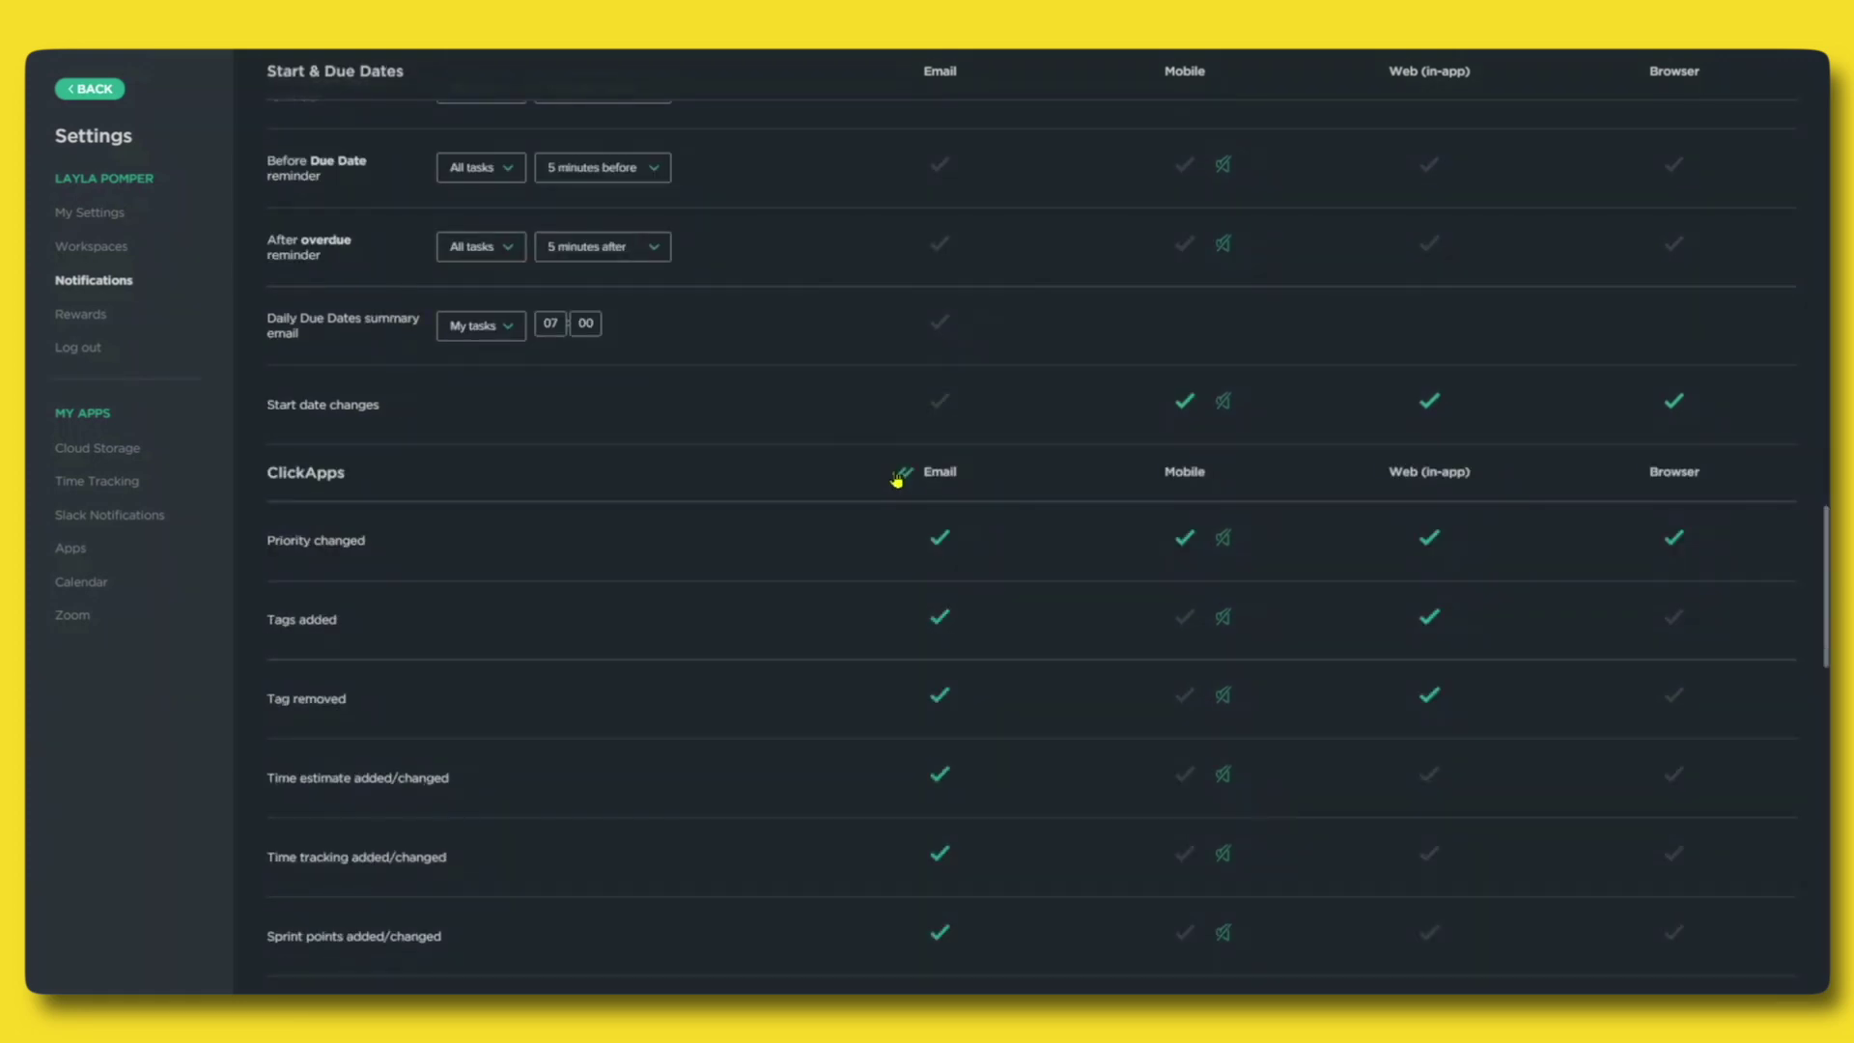
pyautogui.click(896, 478)
pyautogui.scroll(-4, 898, 473)
pyautogui.scroll(-8, 869, 630)
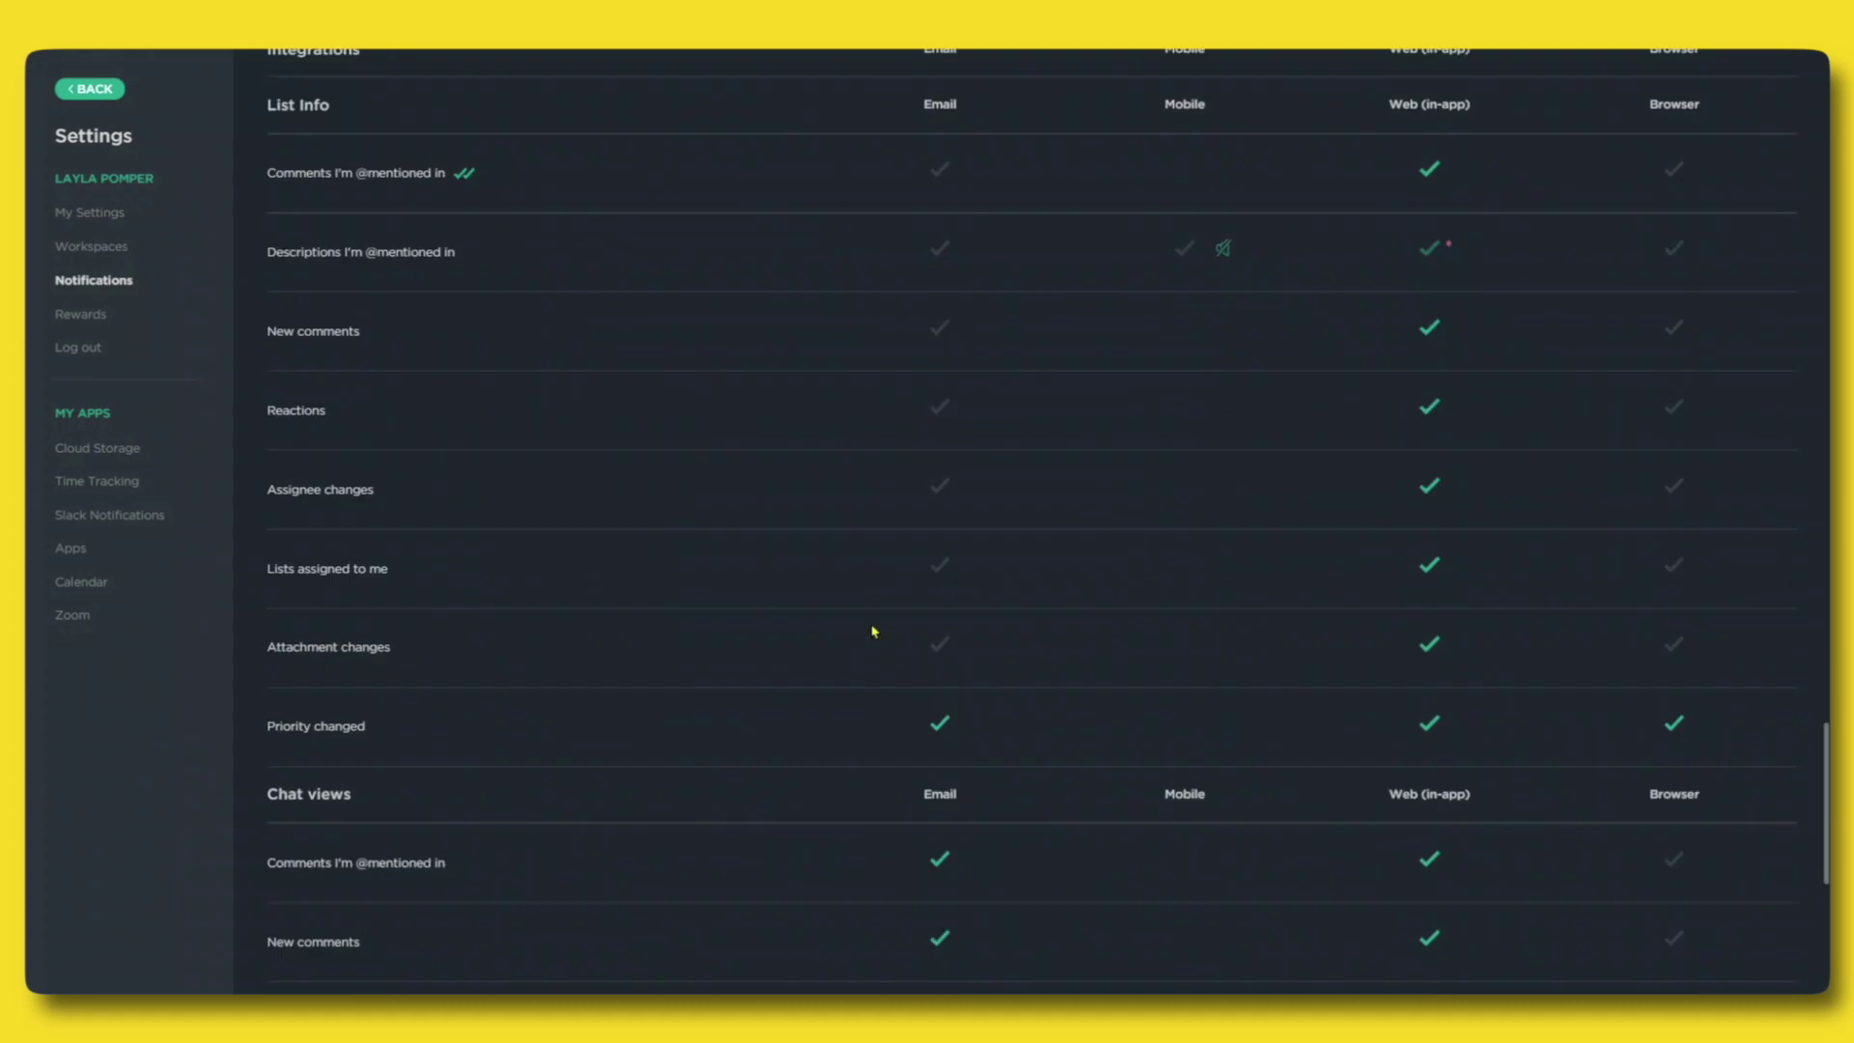
pyautogui.moveTo(1826, 825); pyautogui.dragTo(1828, 560)
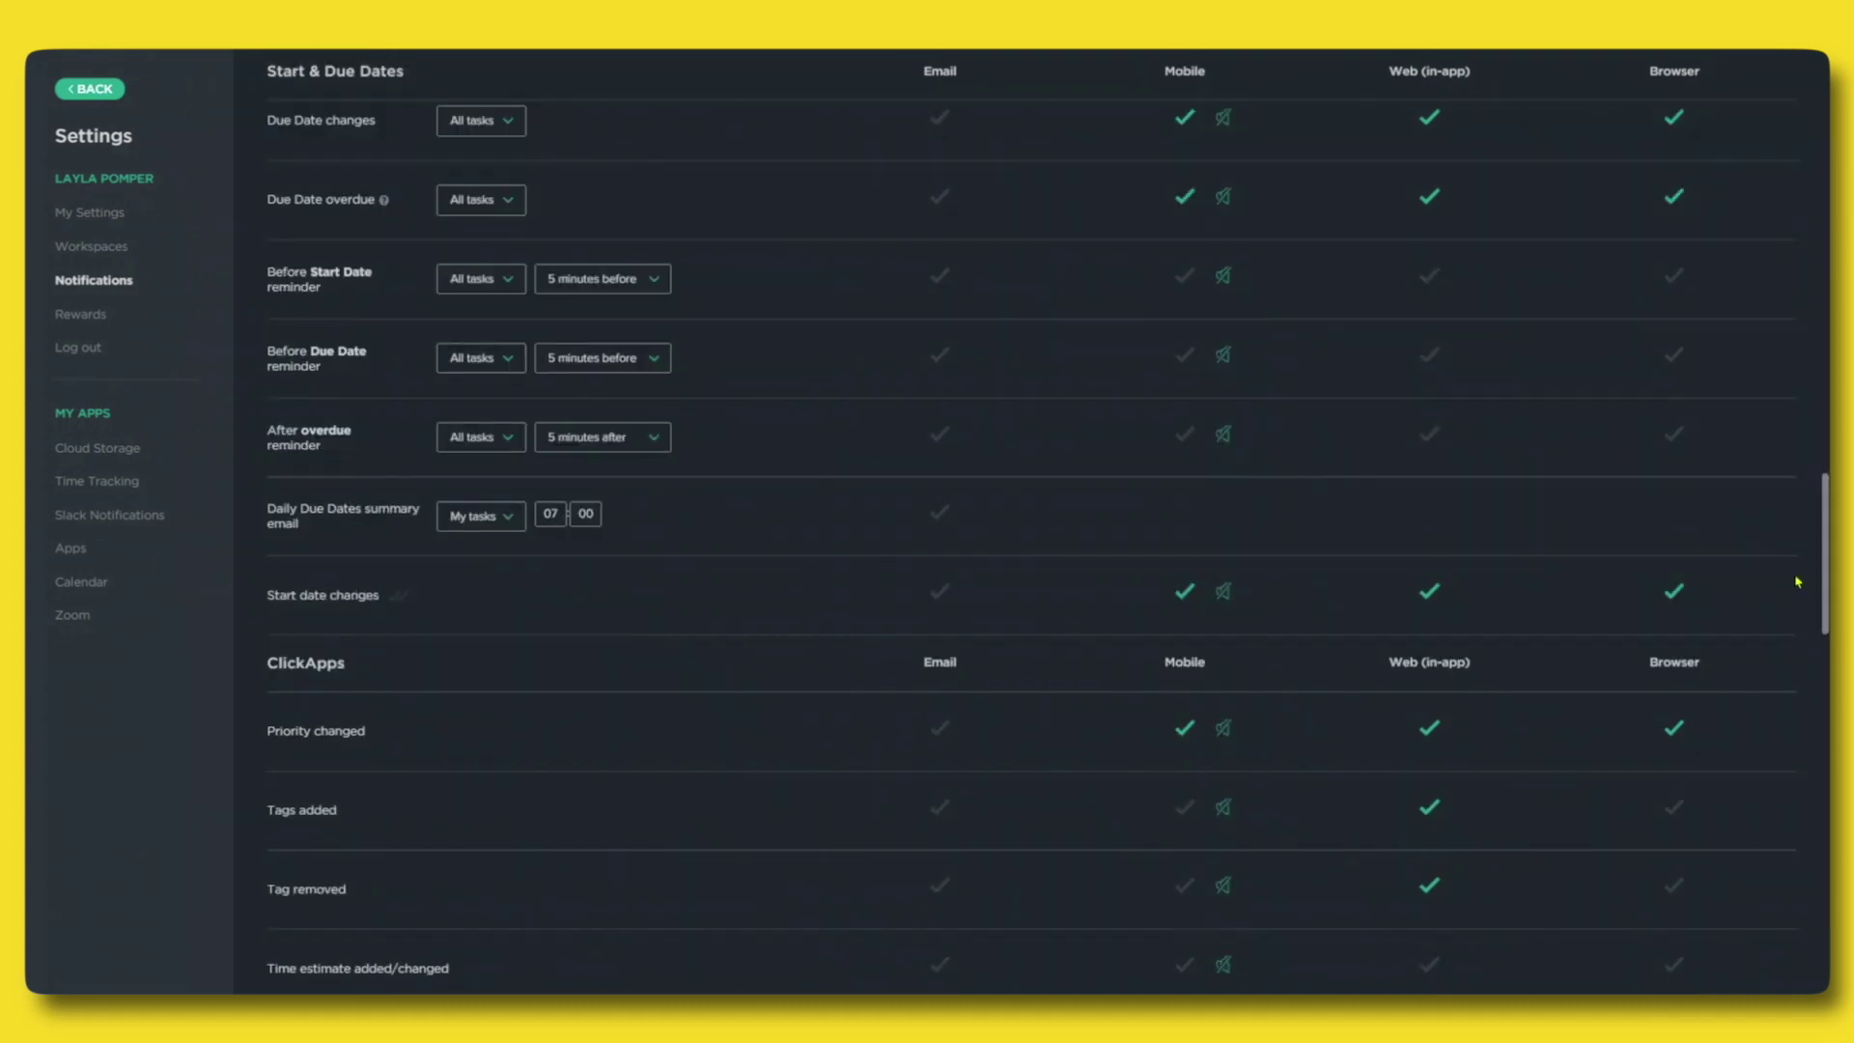
pyautogui.moveTo(264, 506); pyautogui.dragTo(326, 528)
pyautogui.click(940, 519)
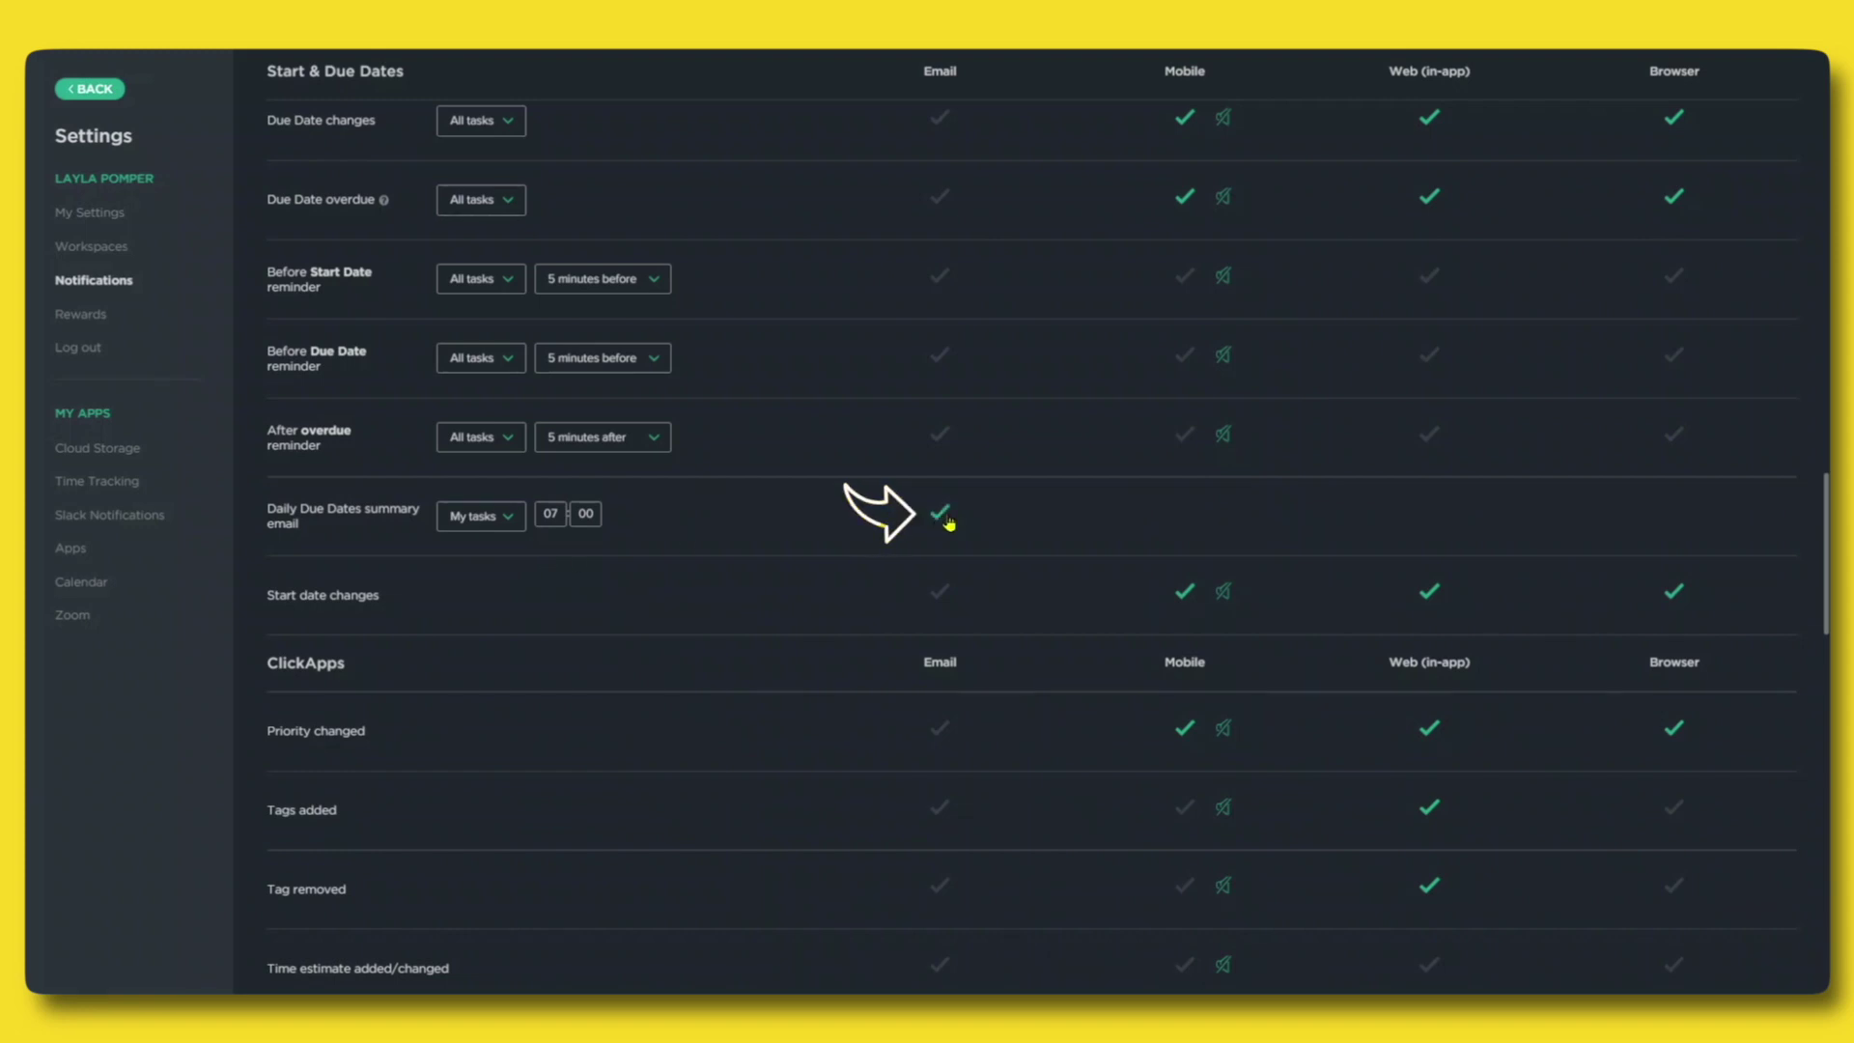
pyautogui.scroll(-15, 946, 521)
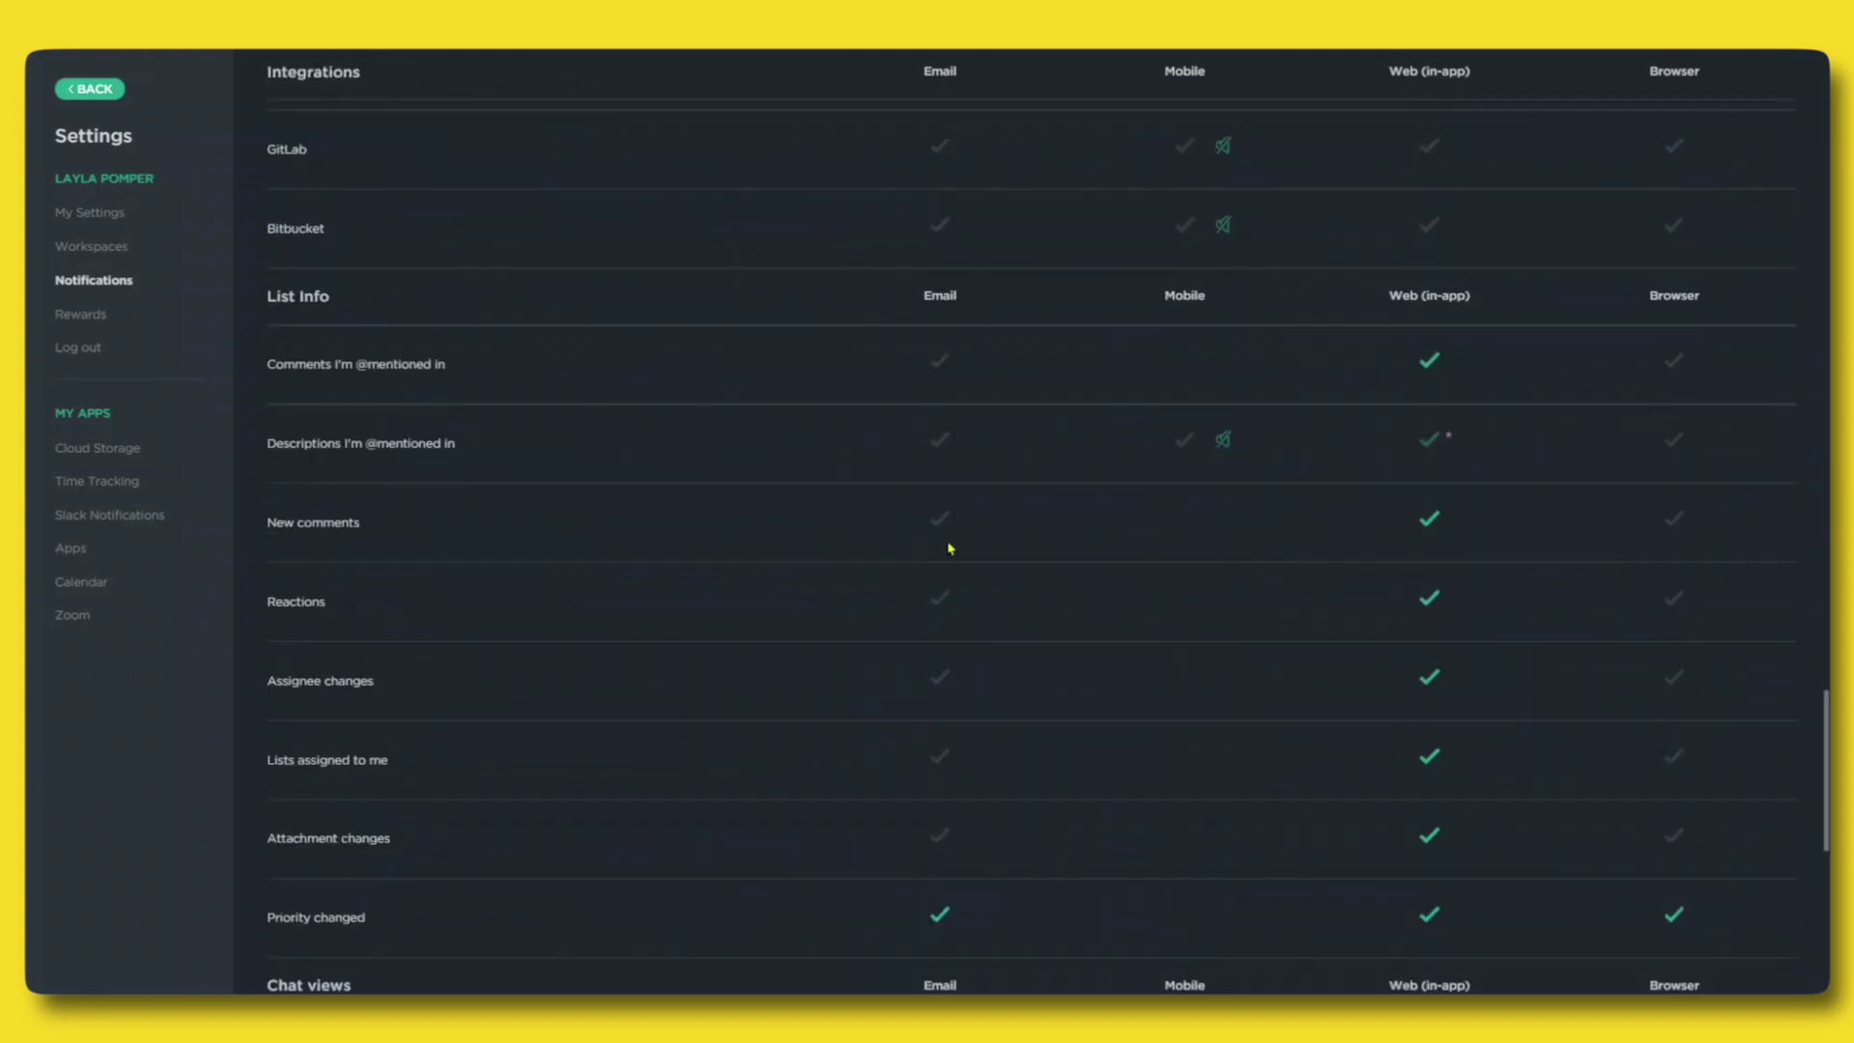
pyautogui.click(904, 570)
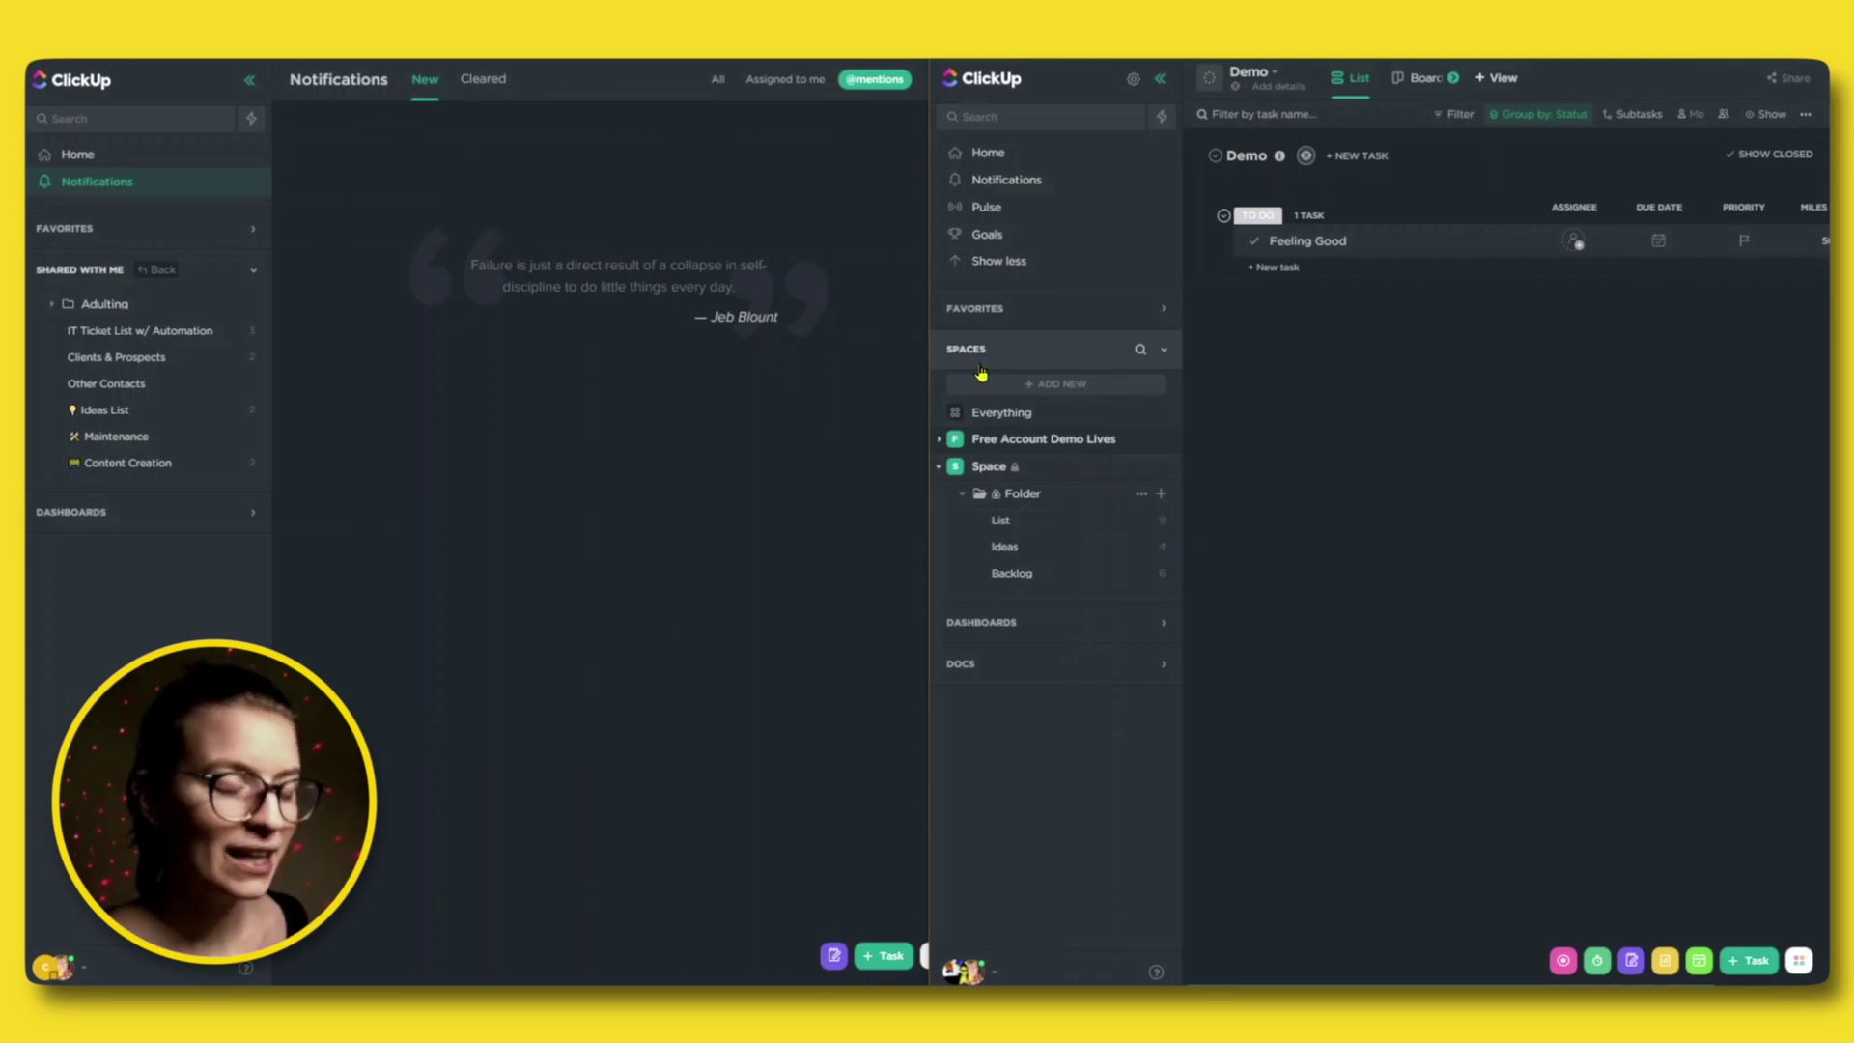
# Open the Backlog list under Space > Folder and collapse the Space hierarchy.
pyautogui.click(1033, 577)
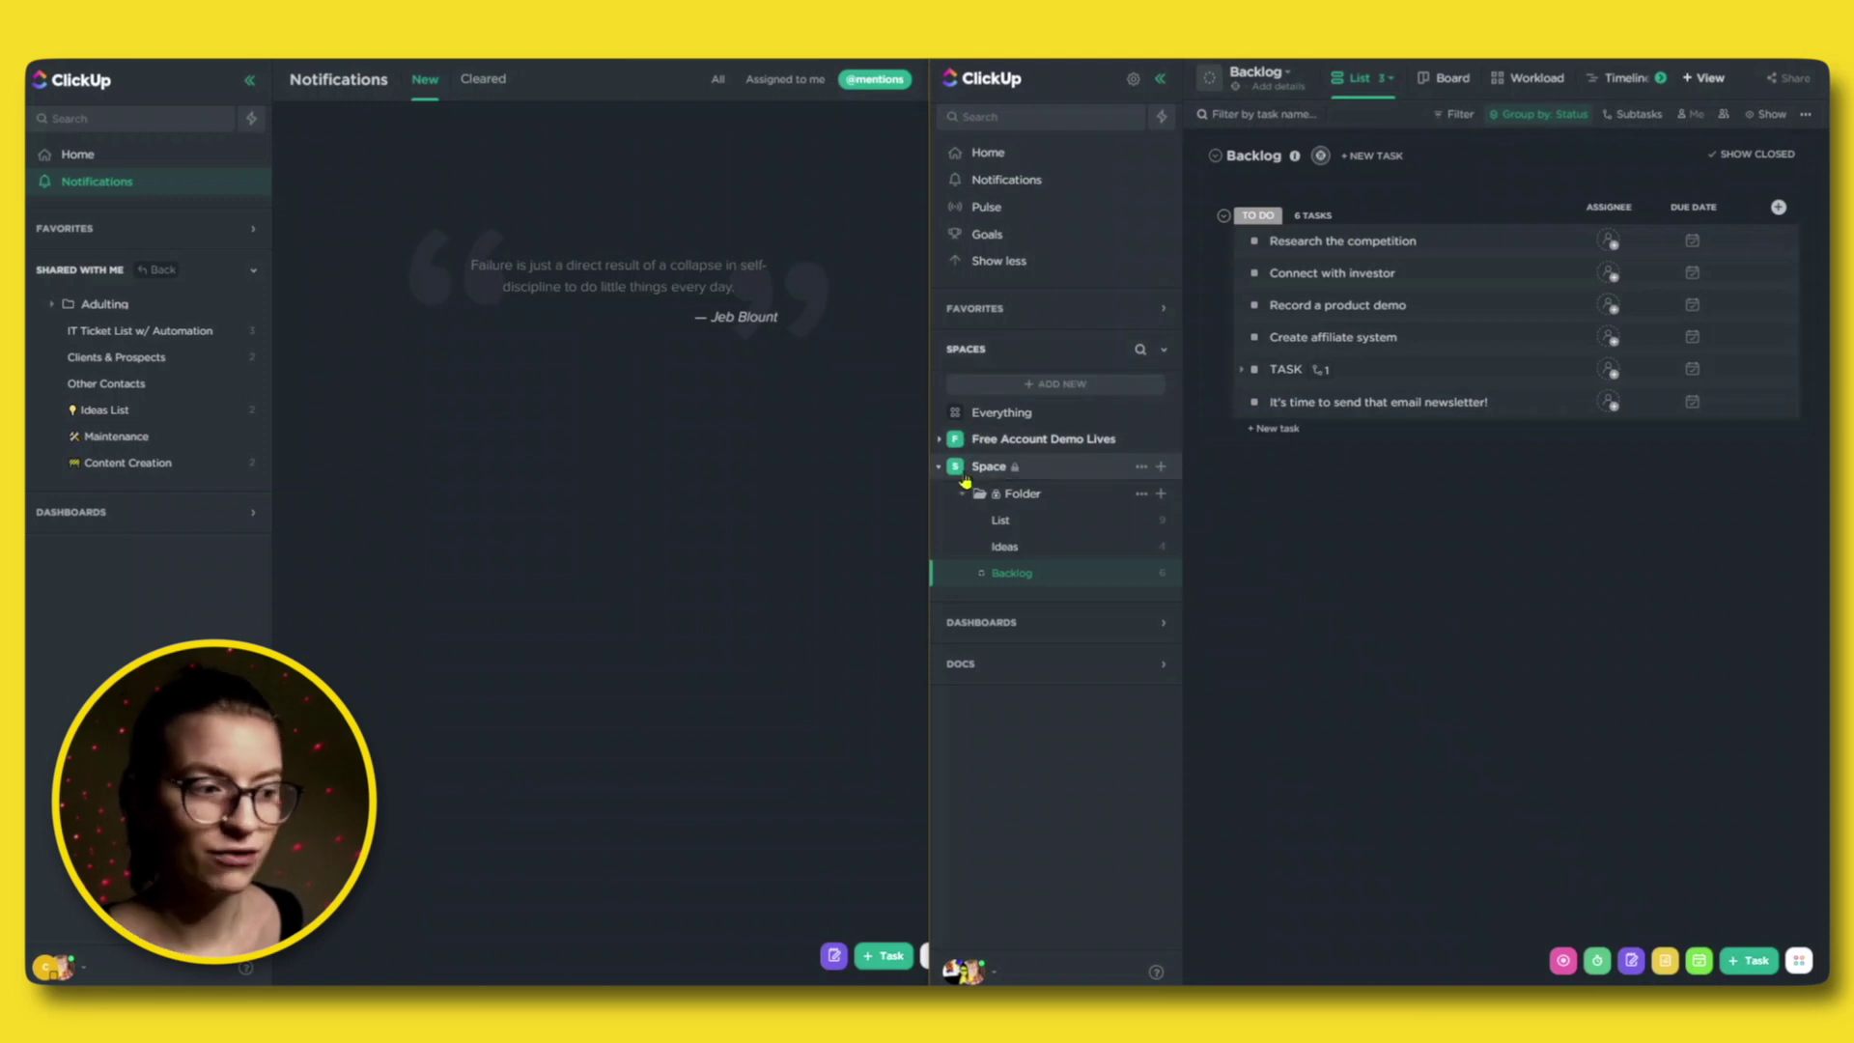
pyautogui.click(941, 467)
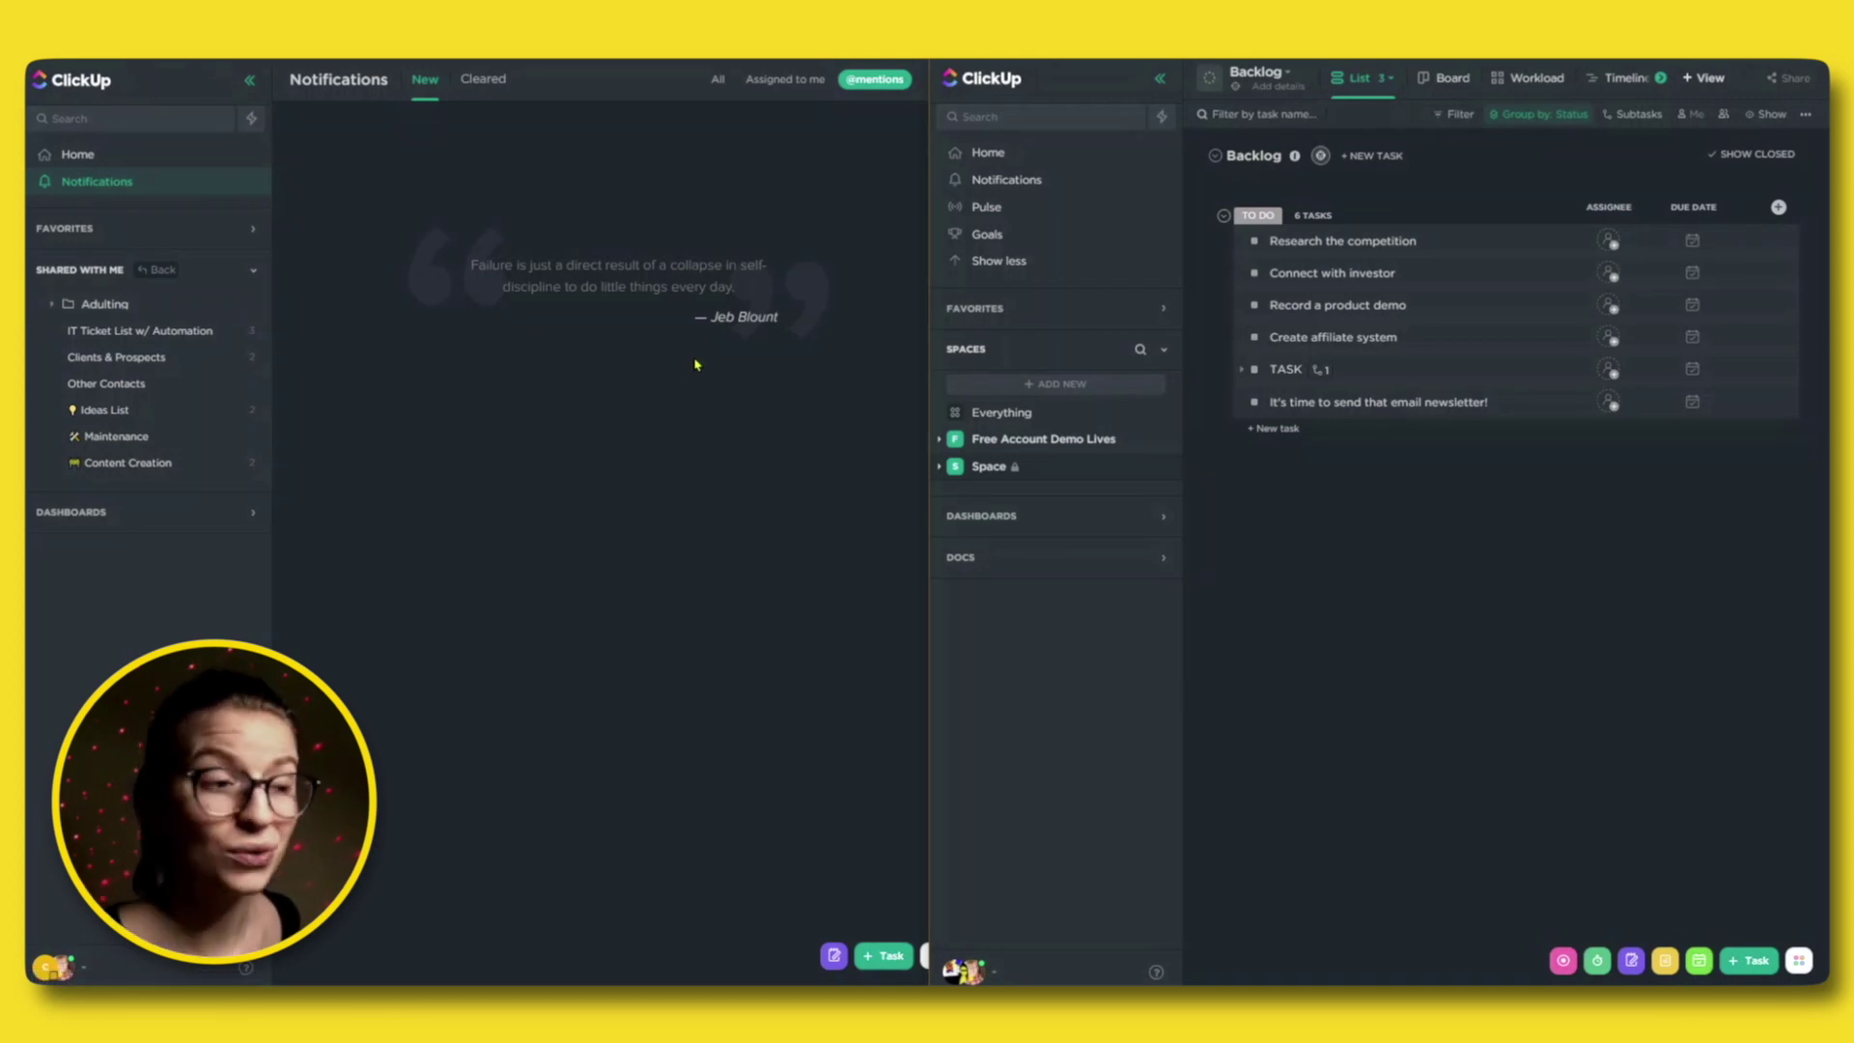
# Expand Space, then Free Account Demo Lives to show its FAQs and Demo lists.
pyautogui.click(941, 466)
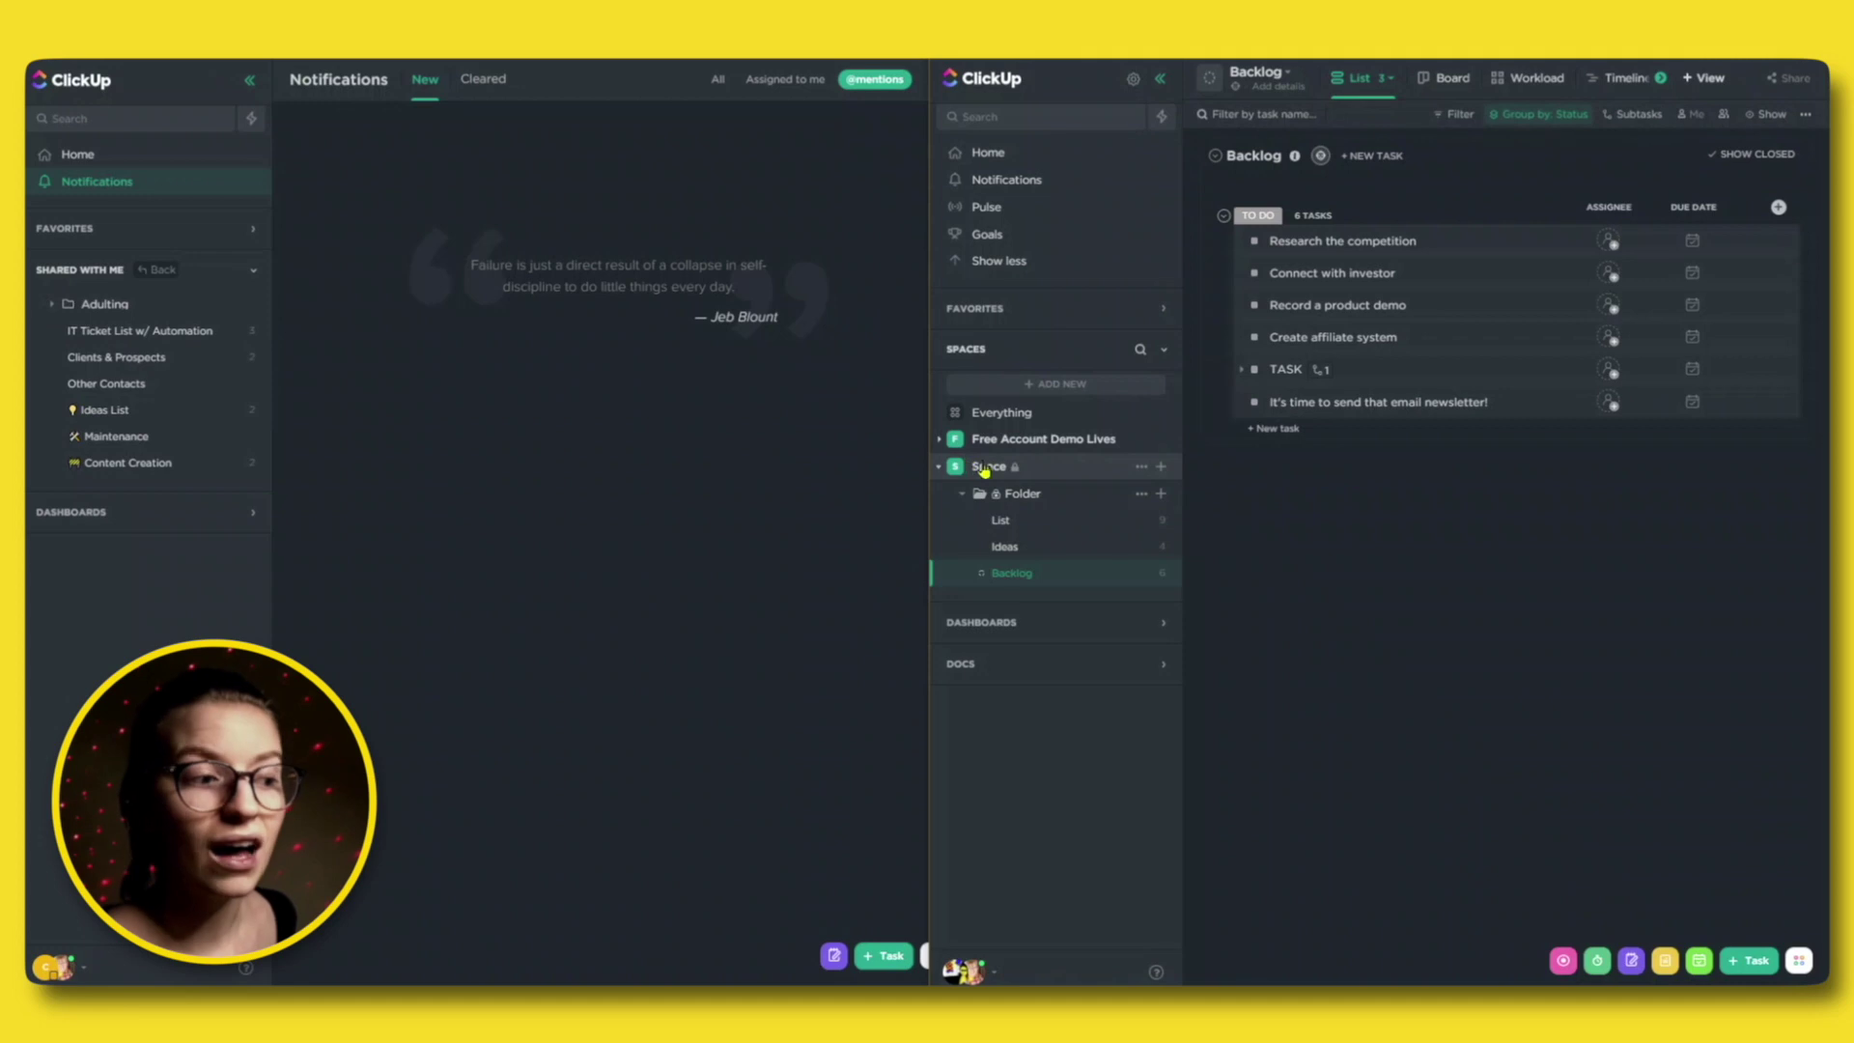
pyautogui.click(1033, 440)
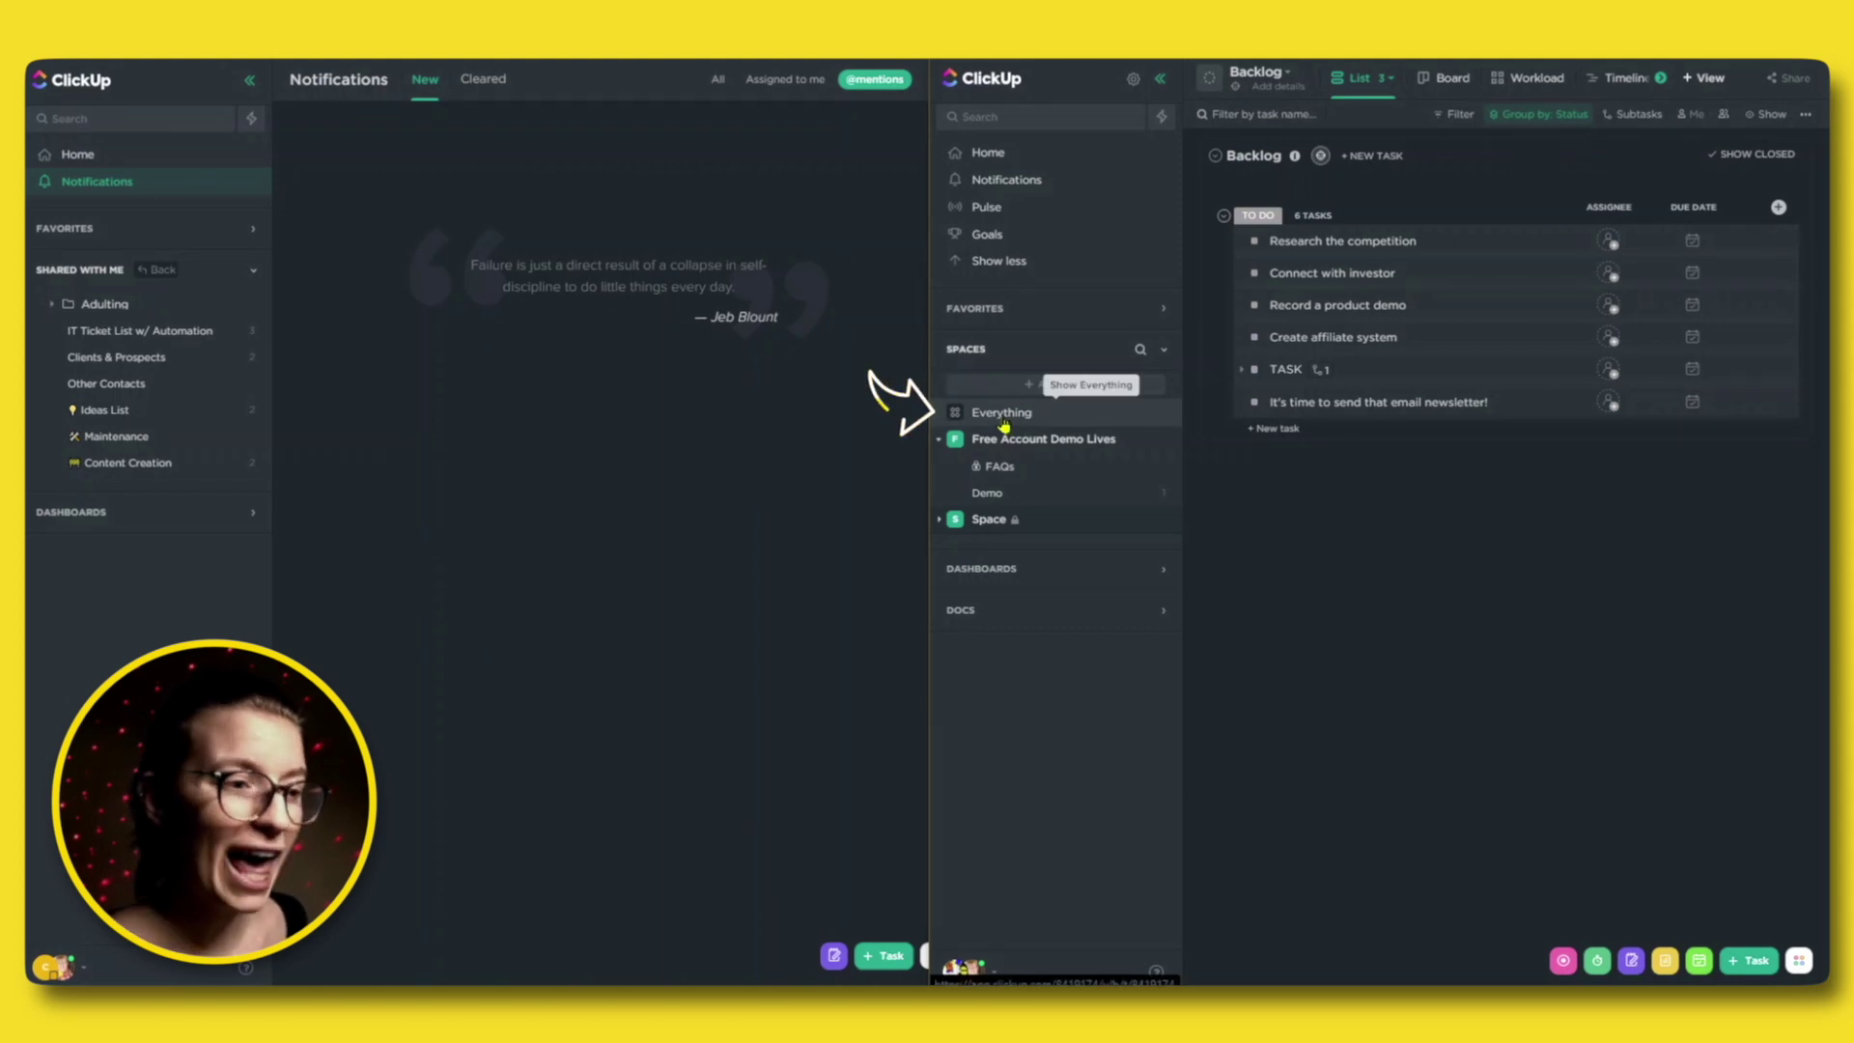
# Switch the member window to Everything, check the Folders doc view options, then bring the guest window forward.
pyautogui.click(1003, 421)
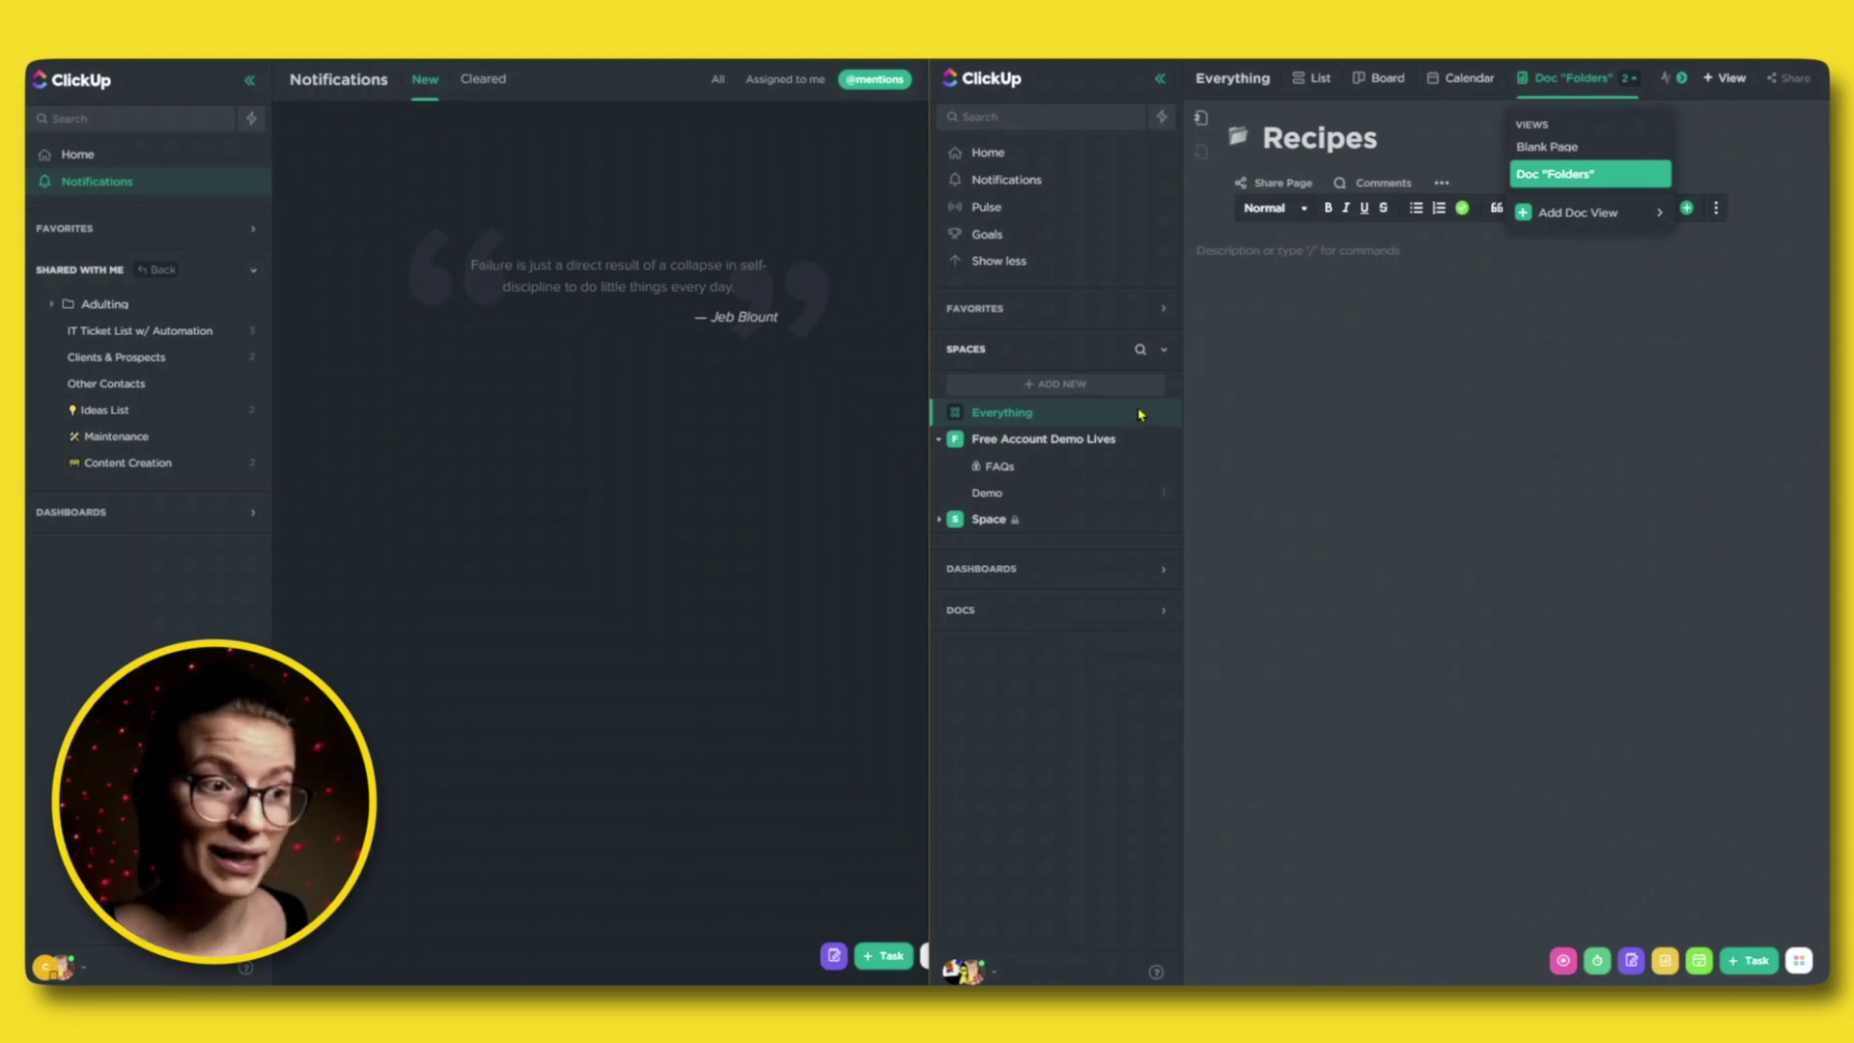
pyautogui.click(1654, 180)
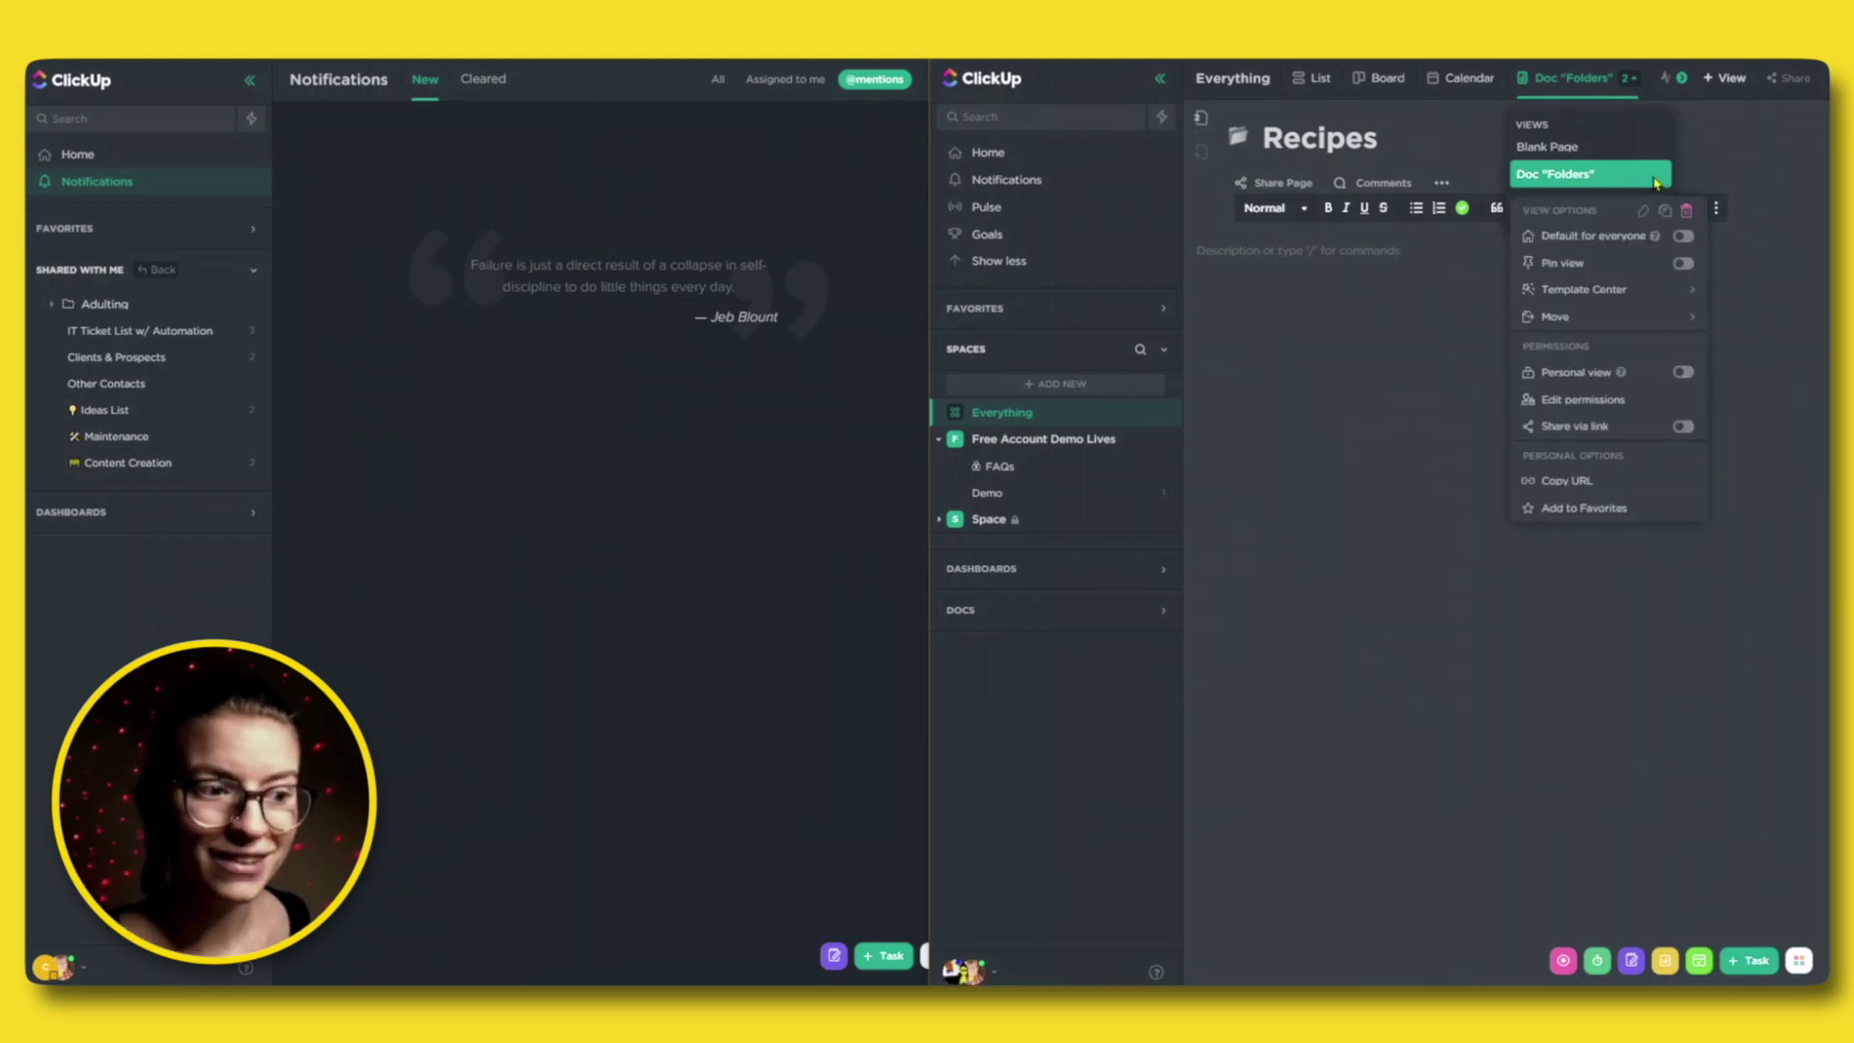
pyautogui.moveTo(1630, 319)
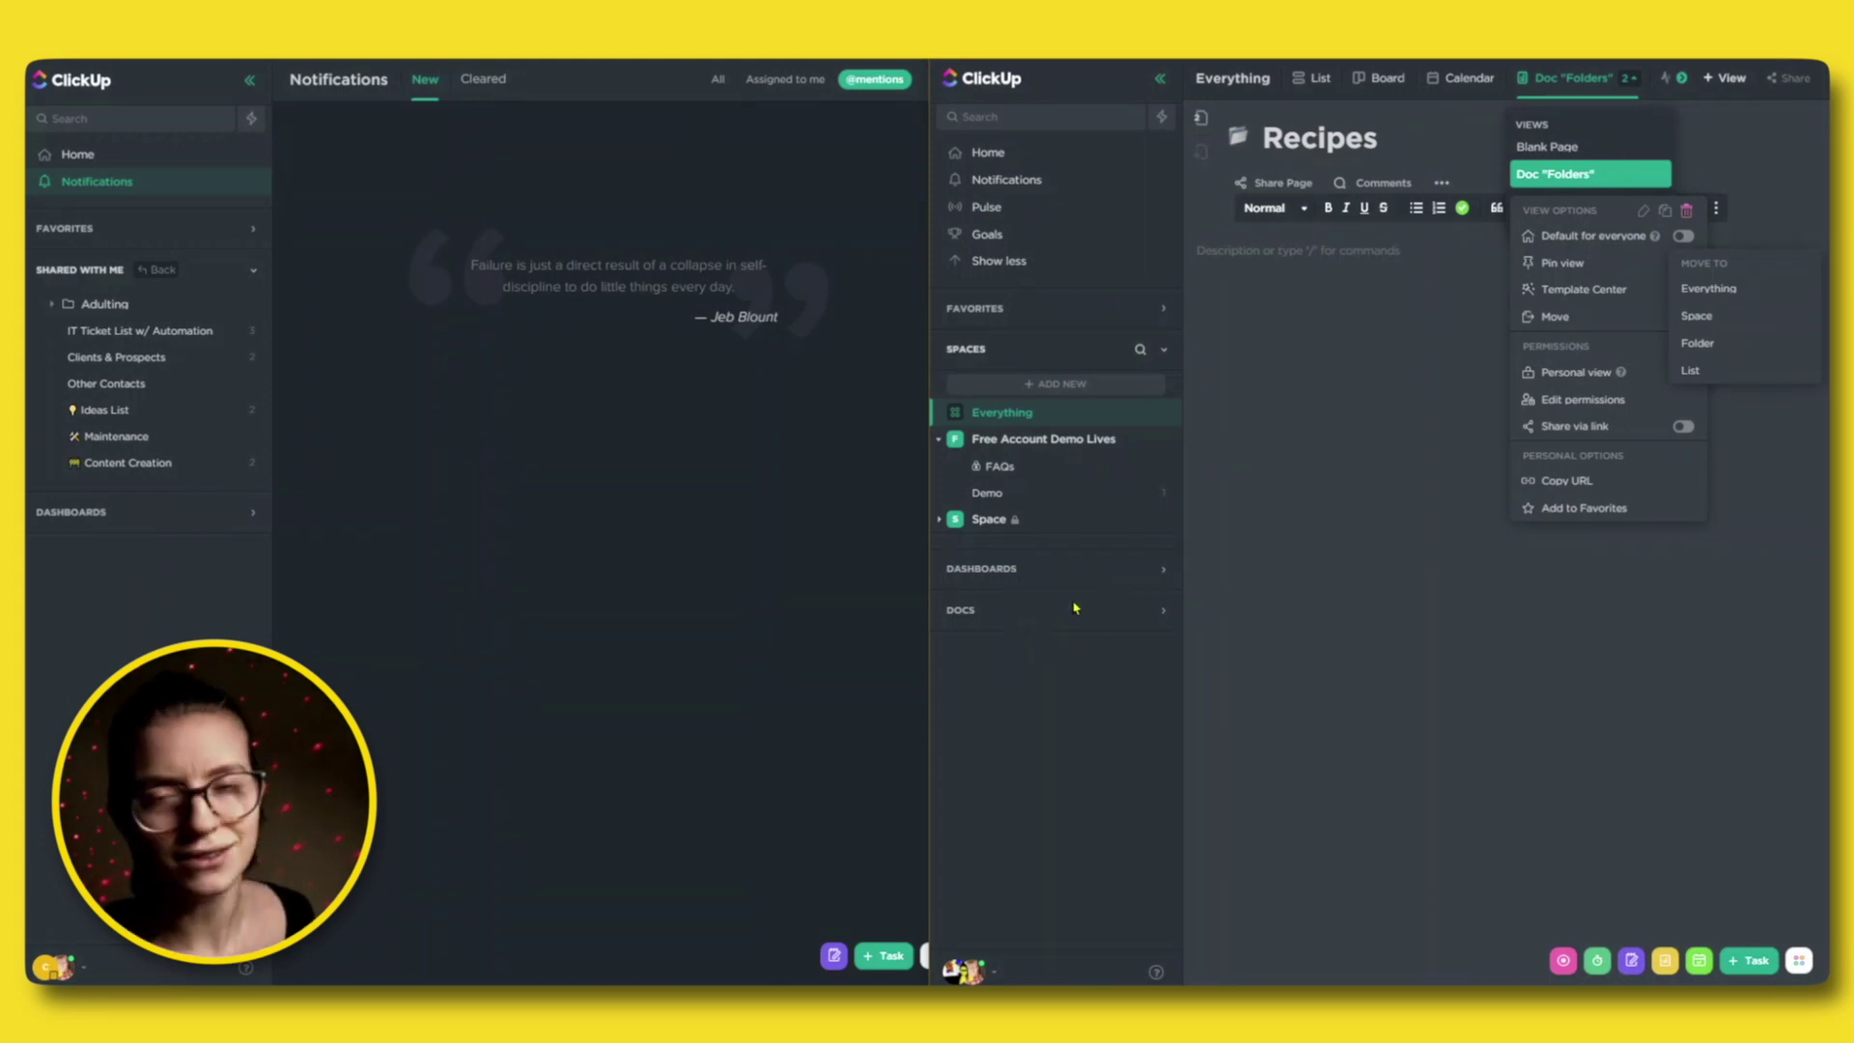
pyautogui.click(546, 524)
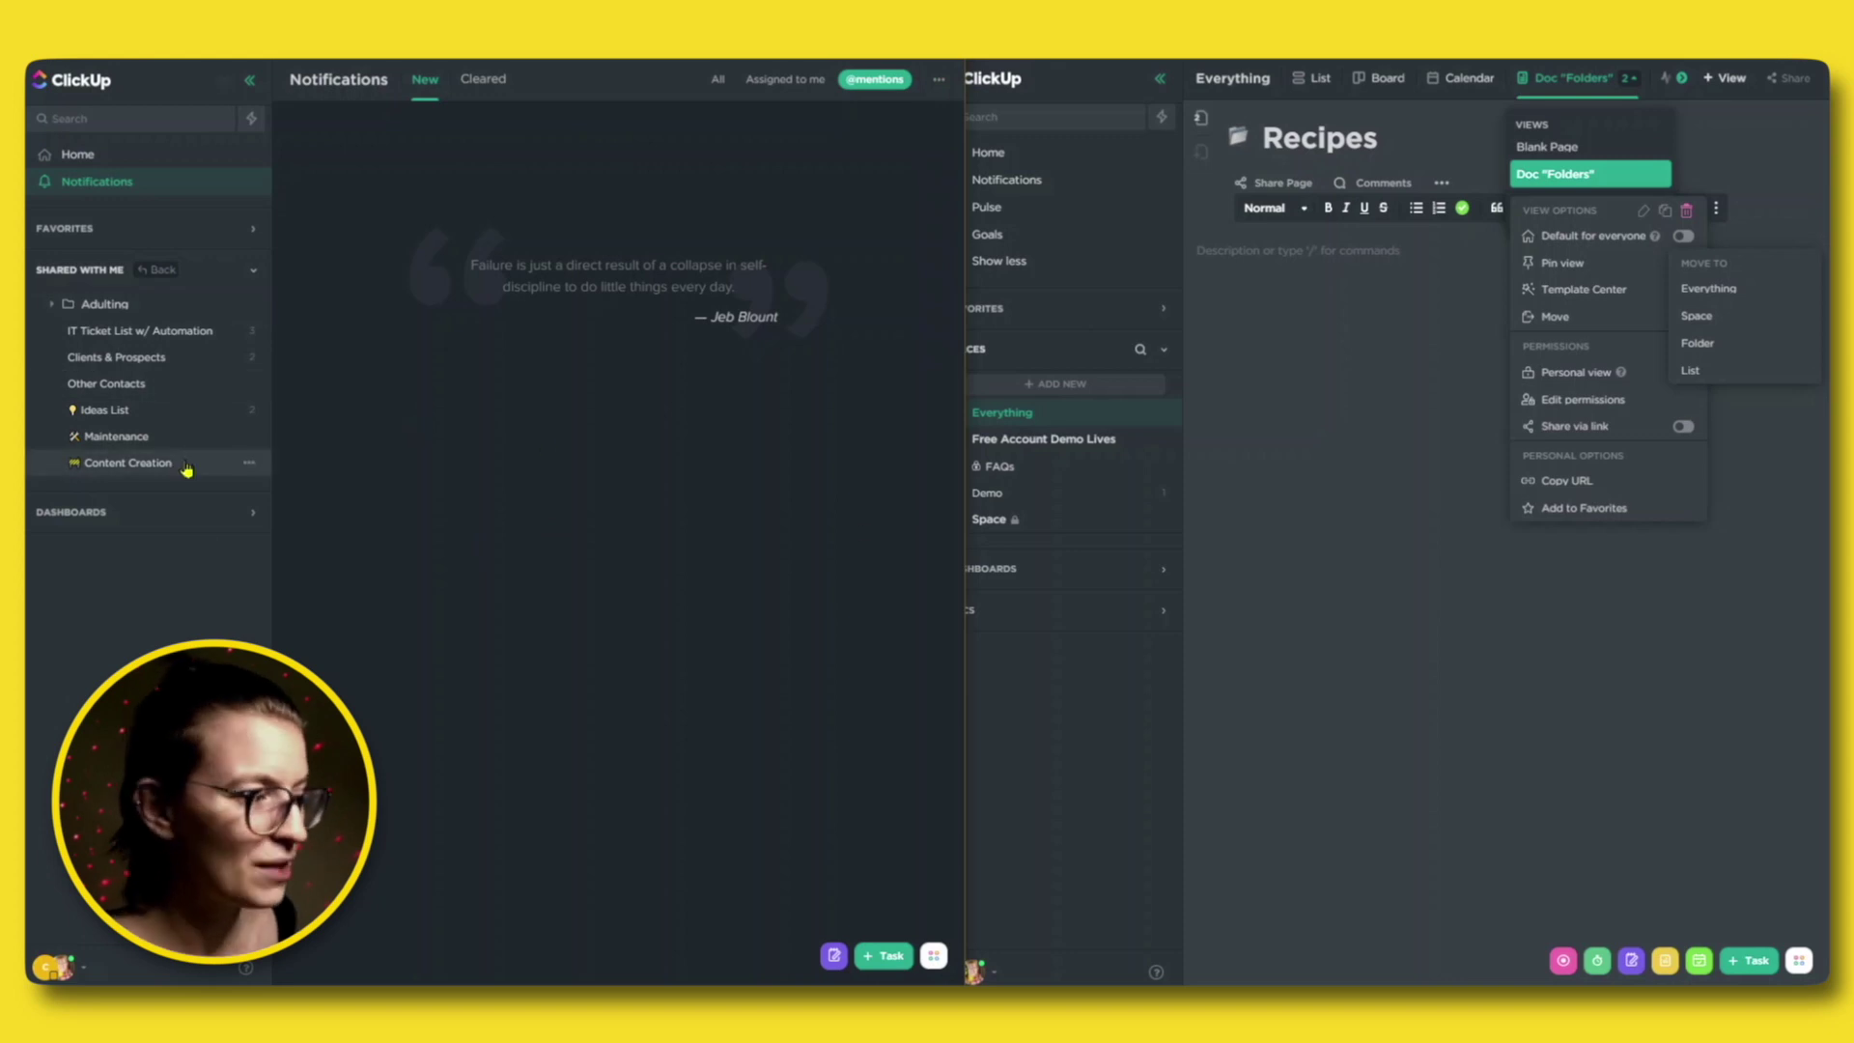
# Open Team & KPI Dashboard from Dashboards, then expand Shared With Me for IT Ticket List w/ Automation.
pyautogui.click(183, 514)
pyautogui.click(139, 372)
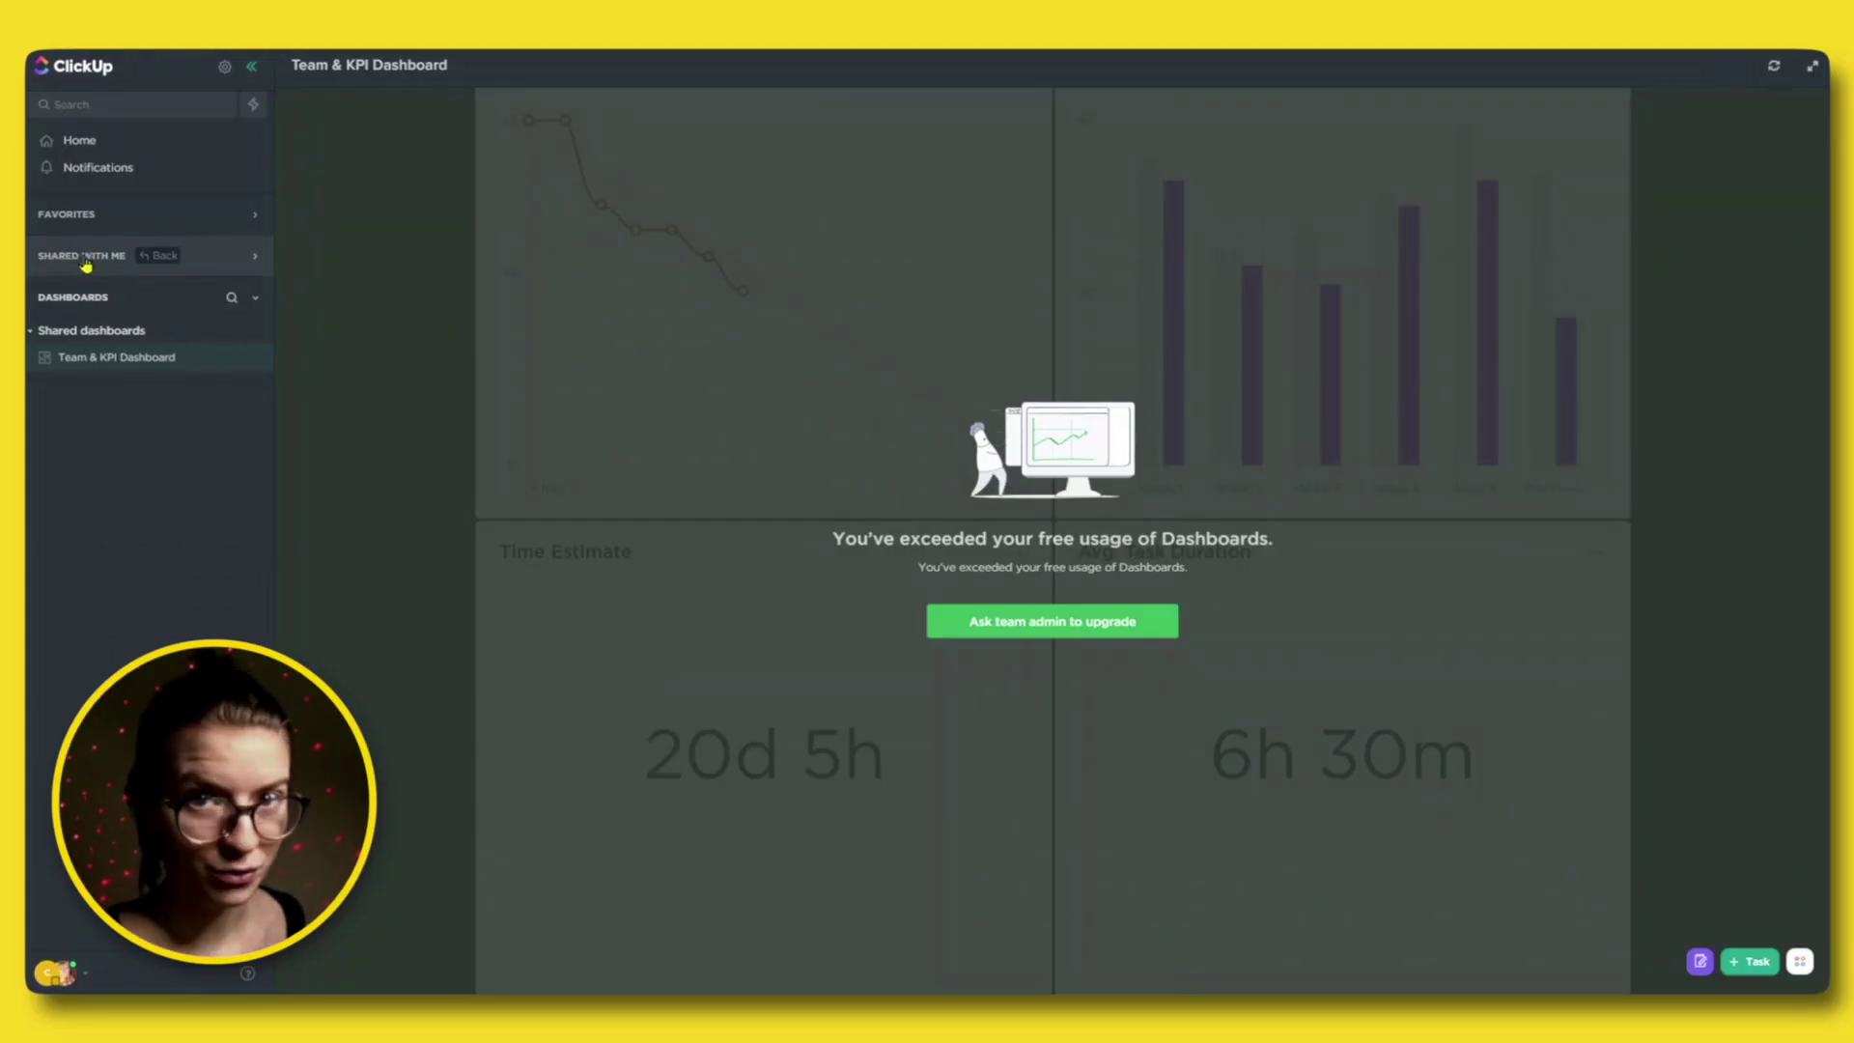
pyautogui.click(88, 257)
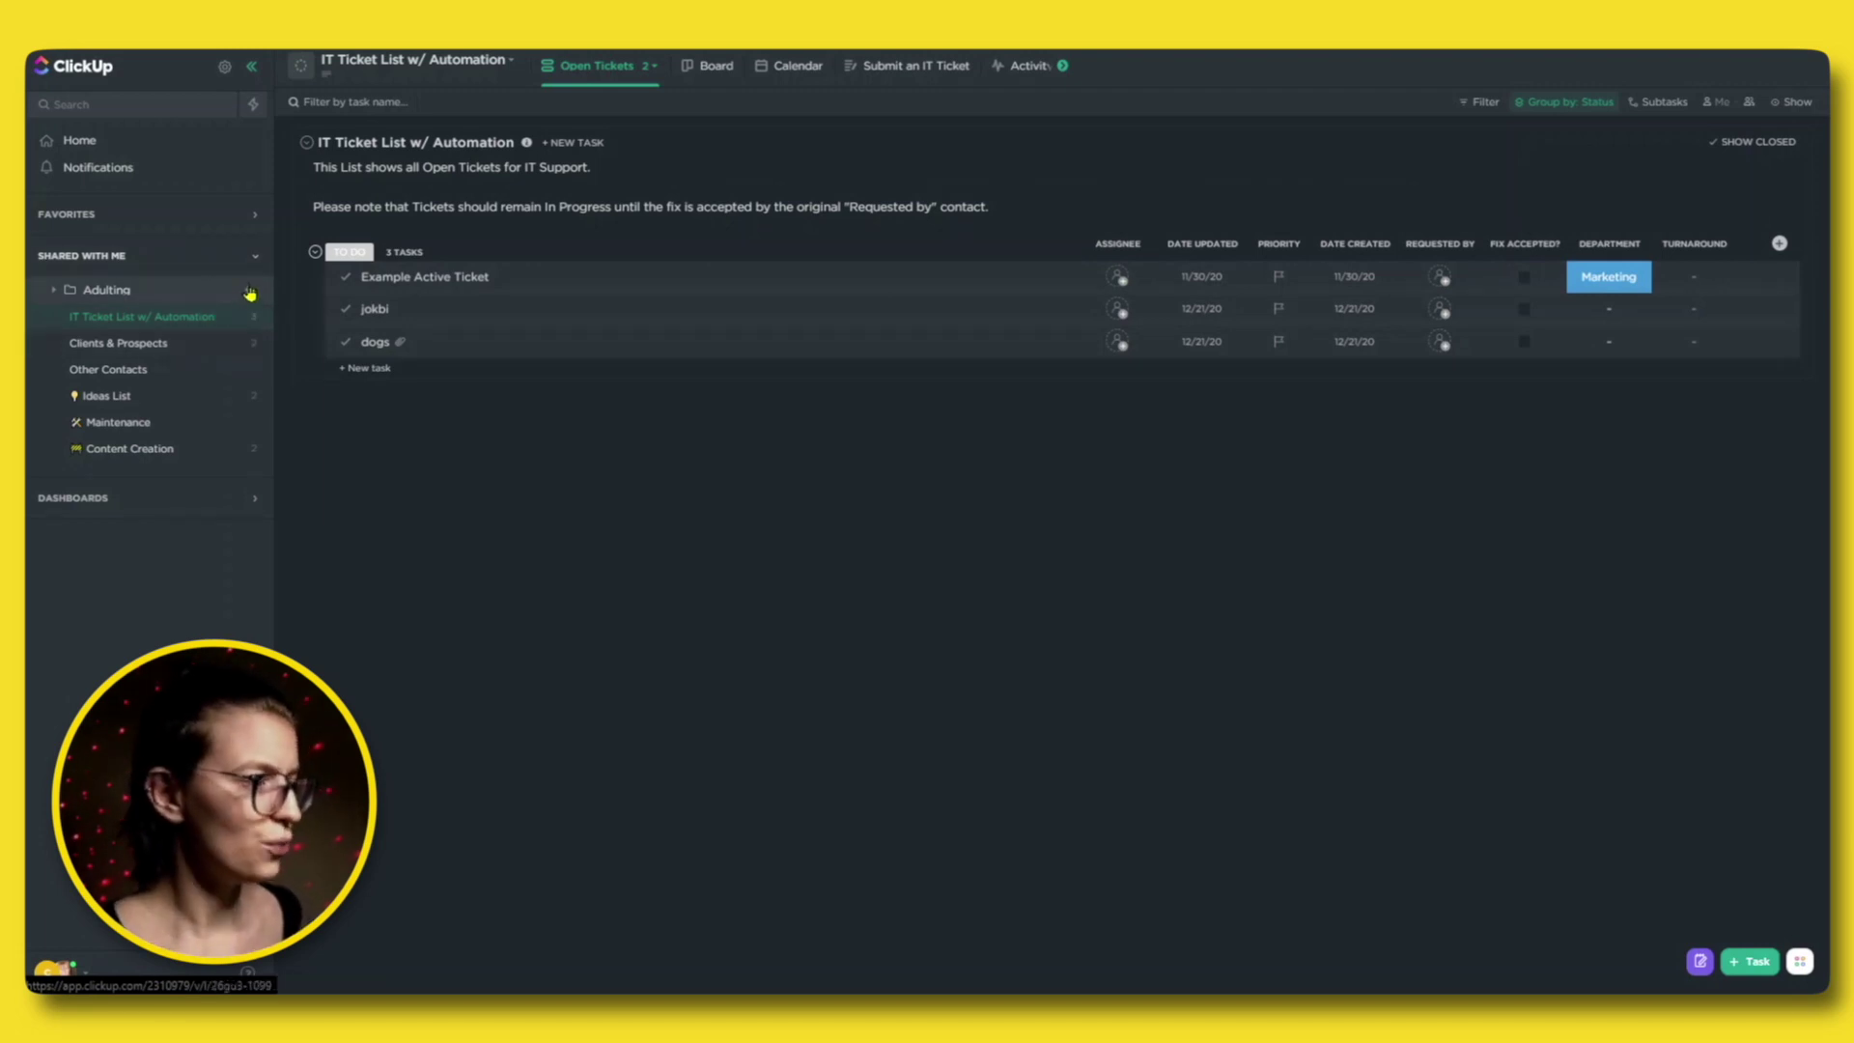
# Add the Adulting folder to Favorites, then open it from Shared With Me.
pyautogui.click(251, 289)
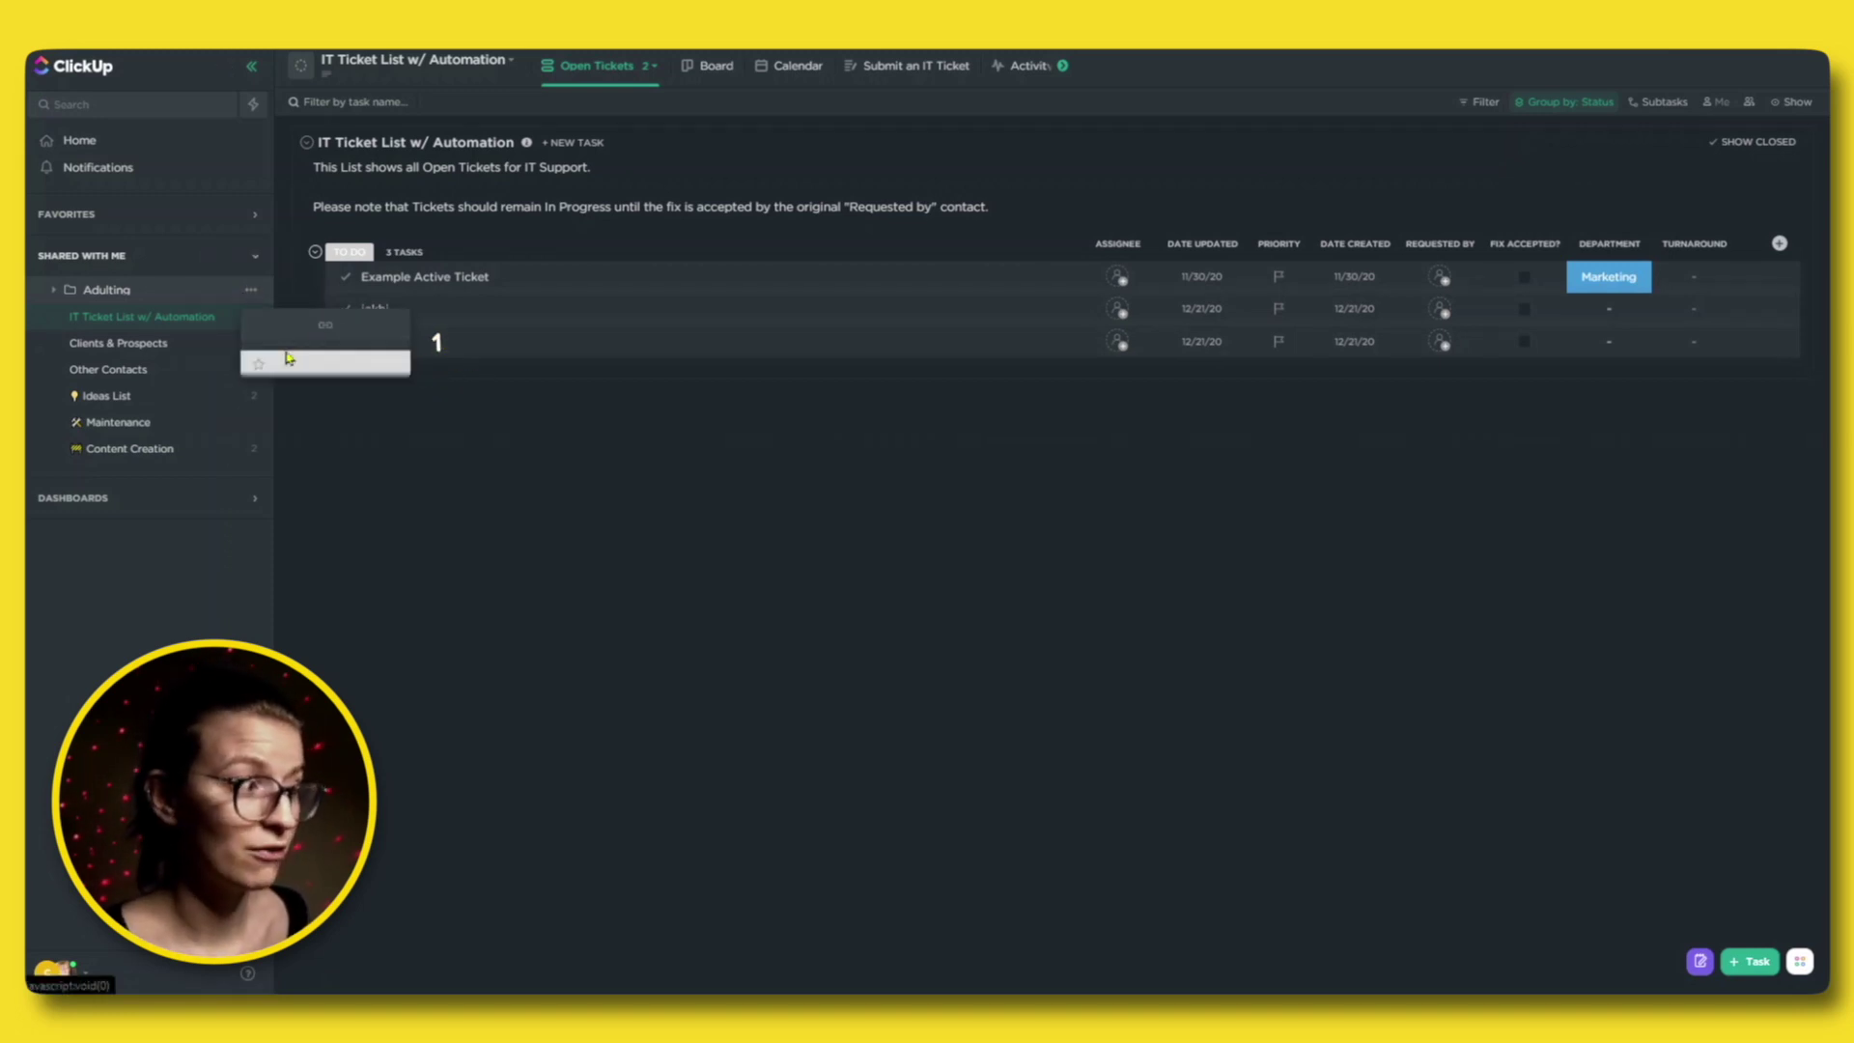
pyautogui.click(290, 364)
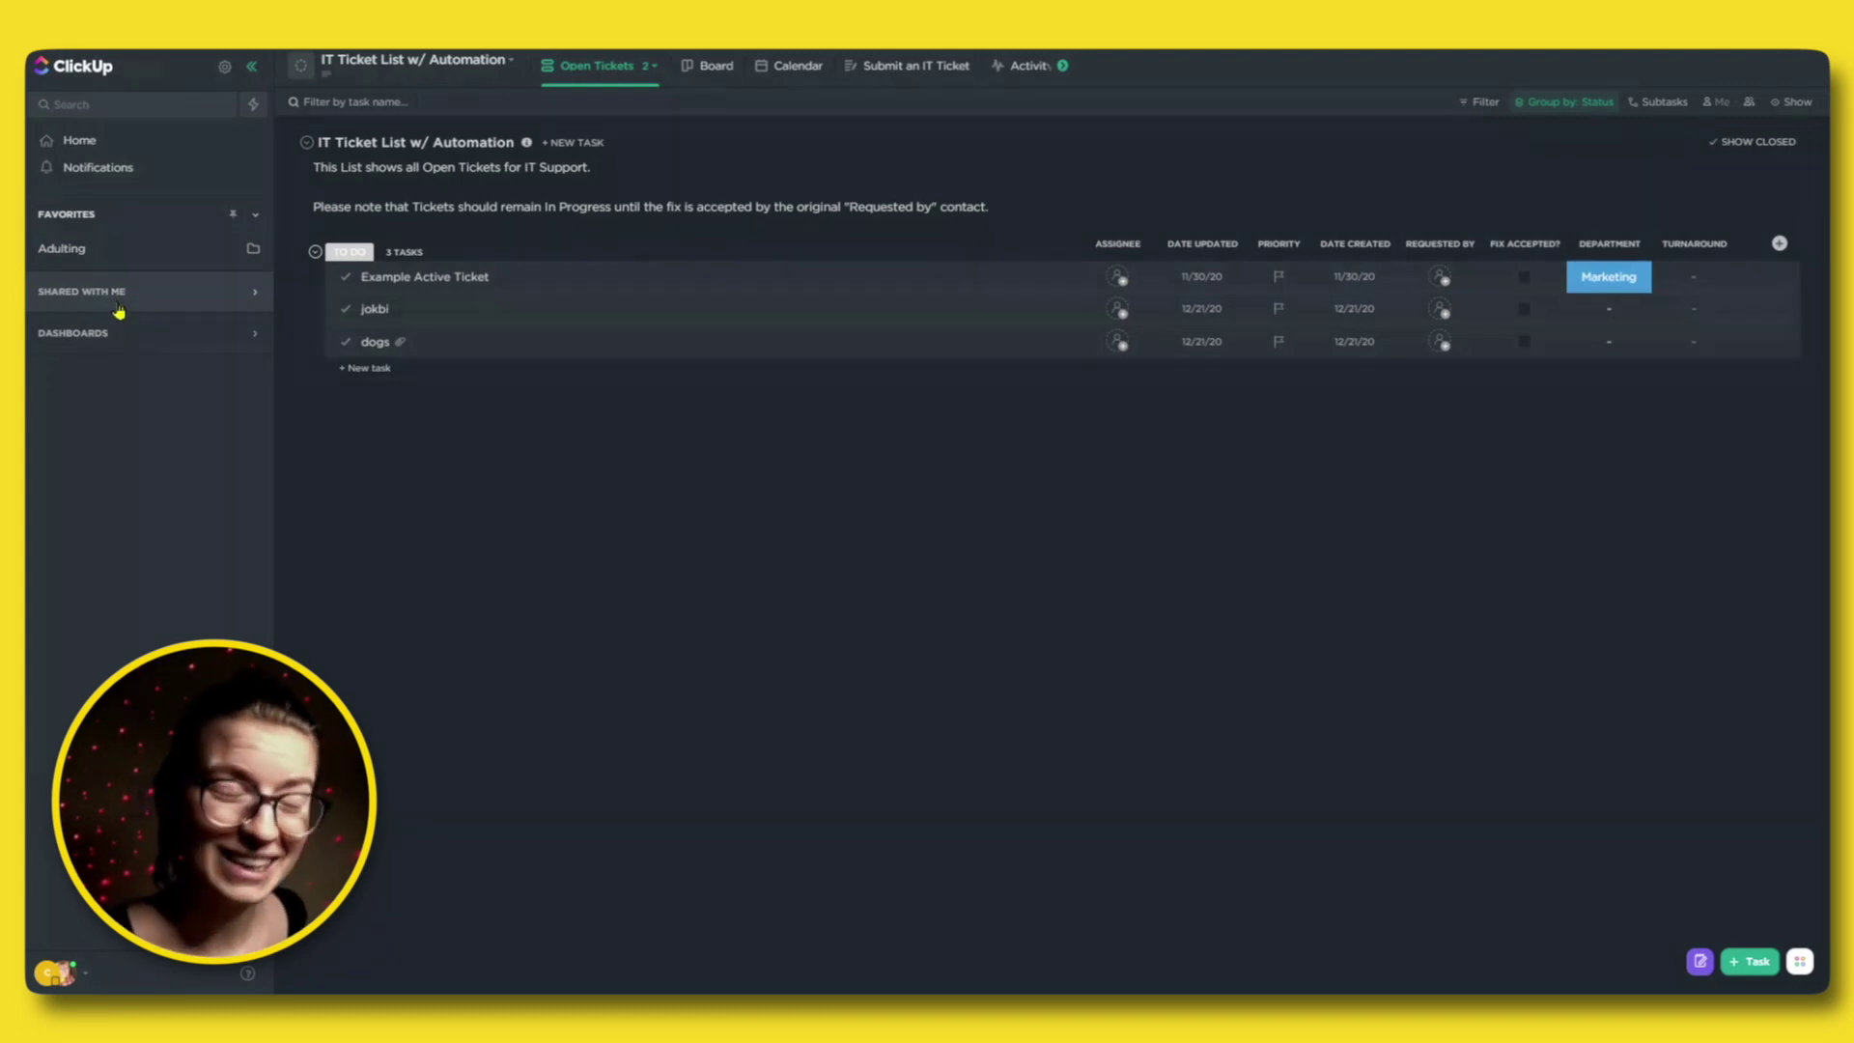
pyautogui.click(113, 299)
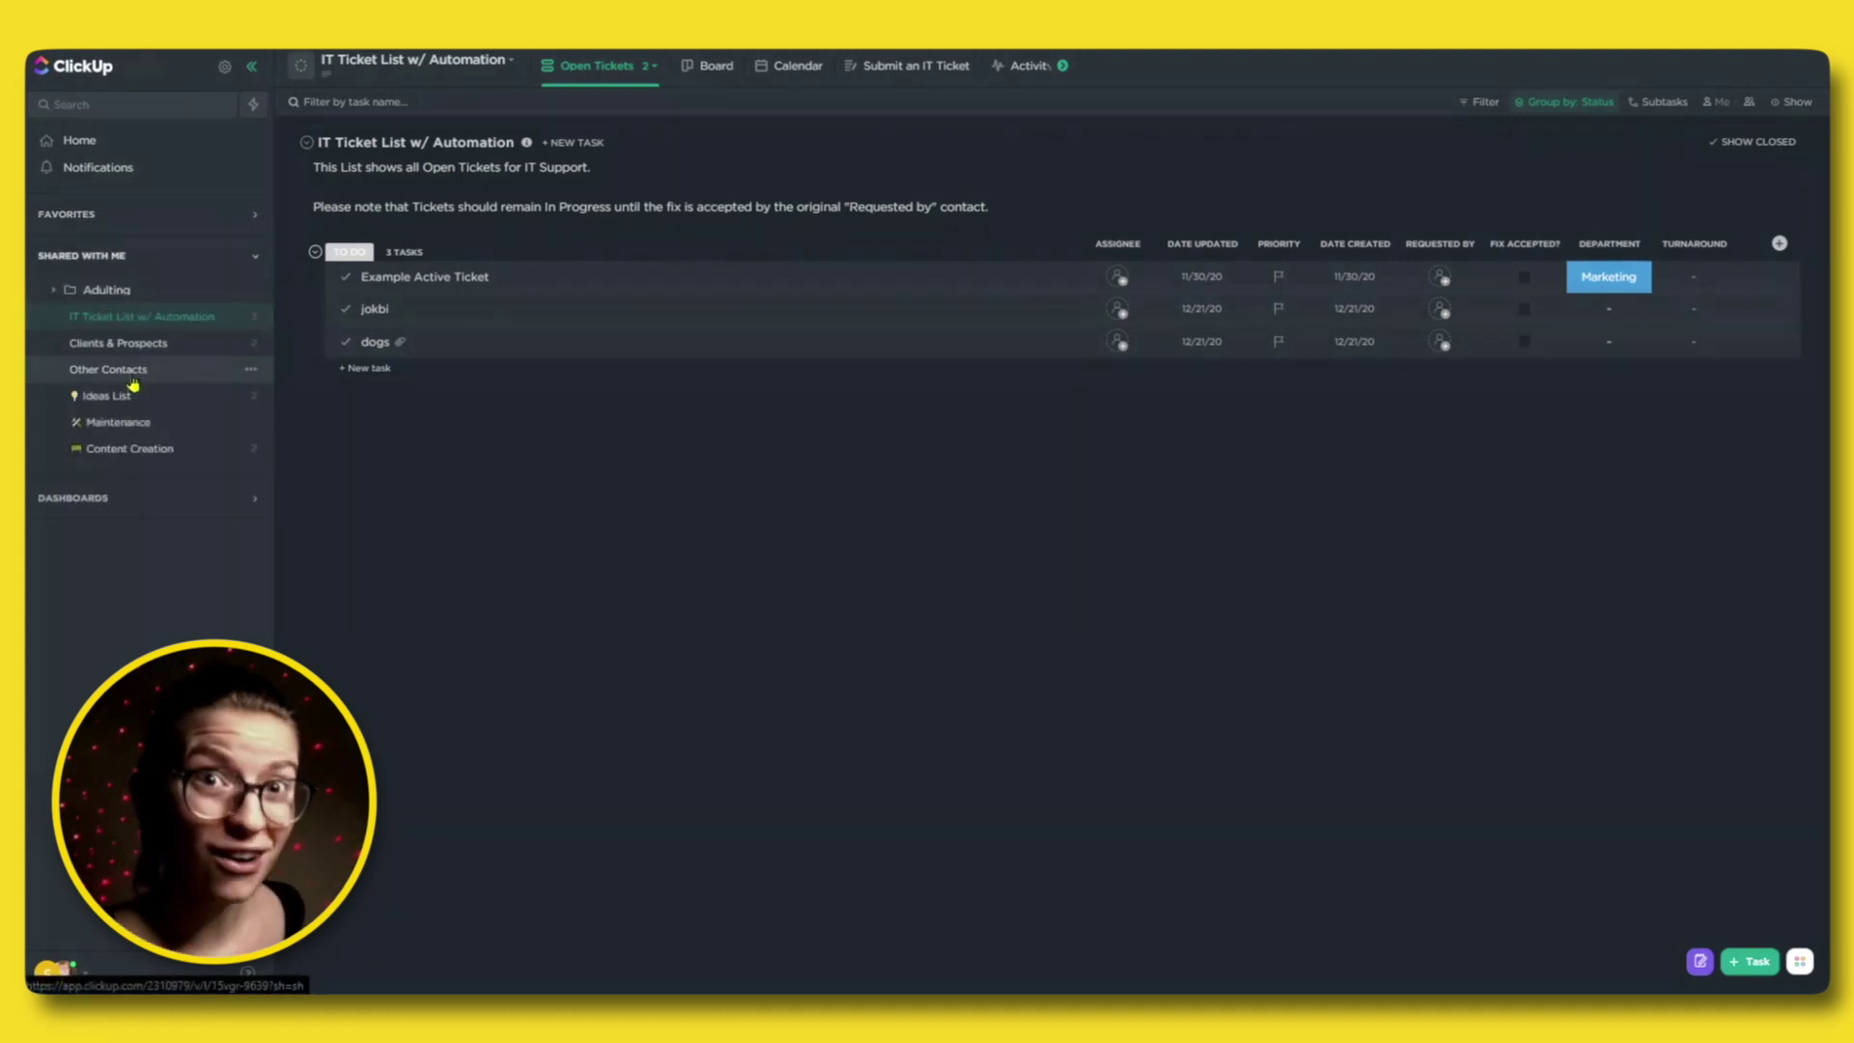
pyautogui.click(112, 291)
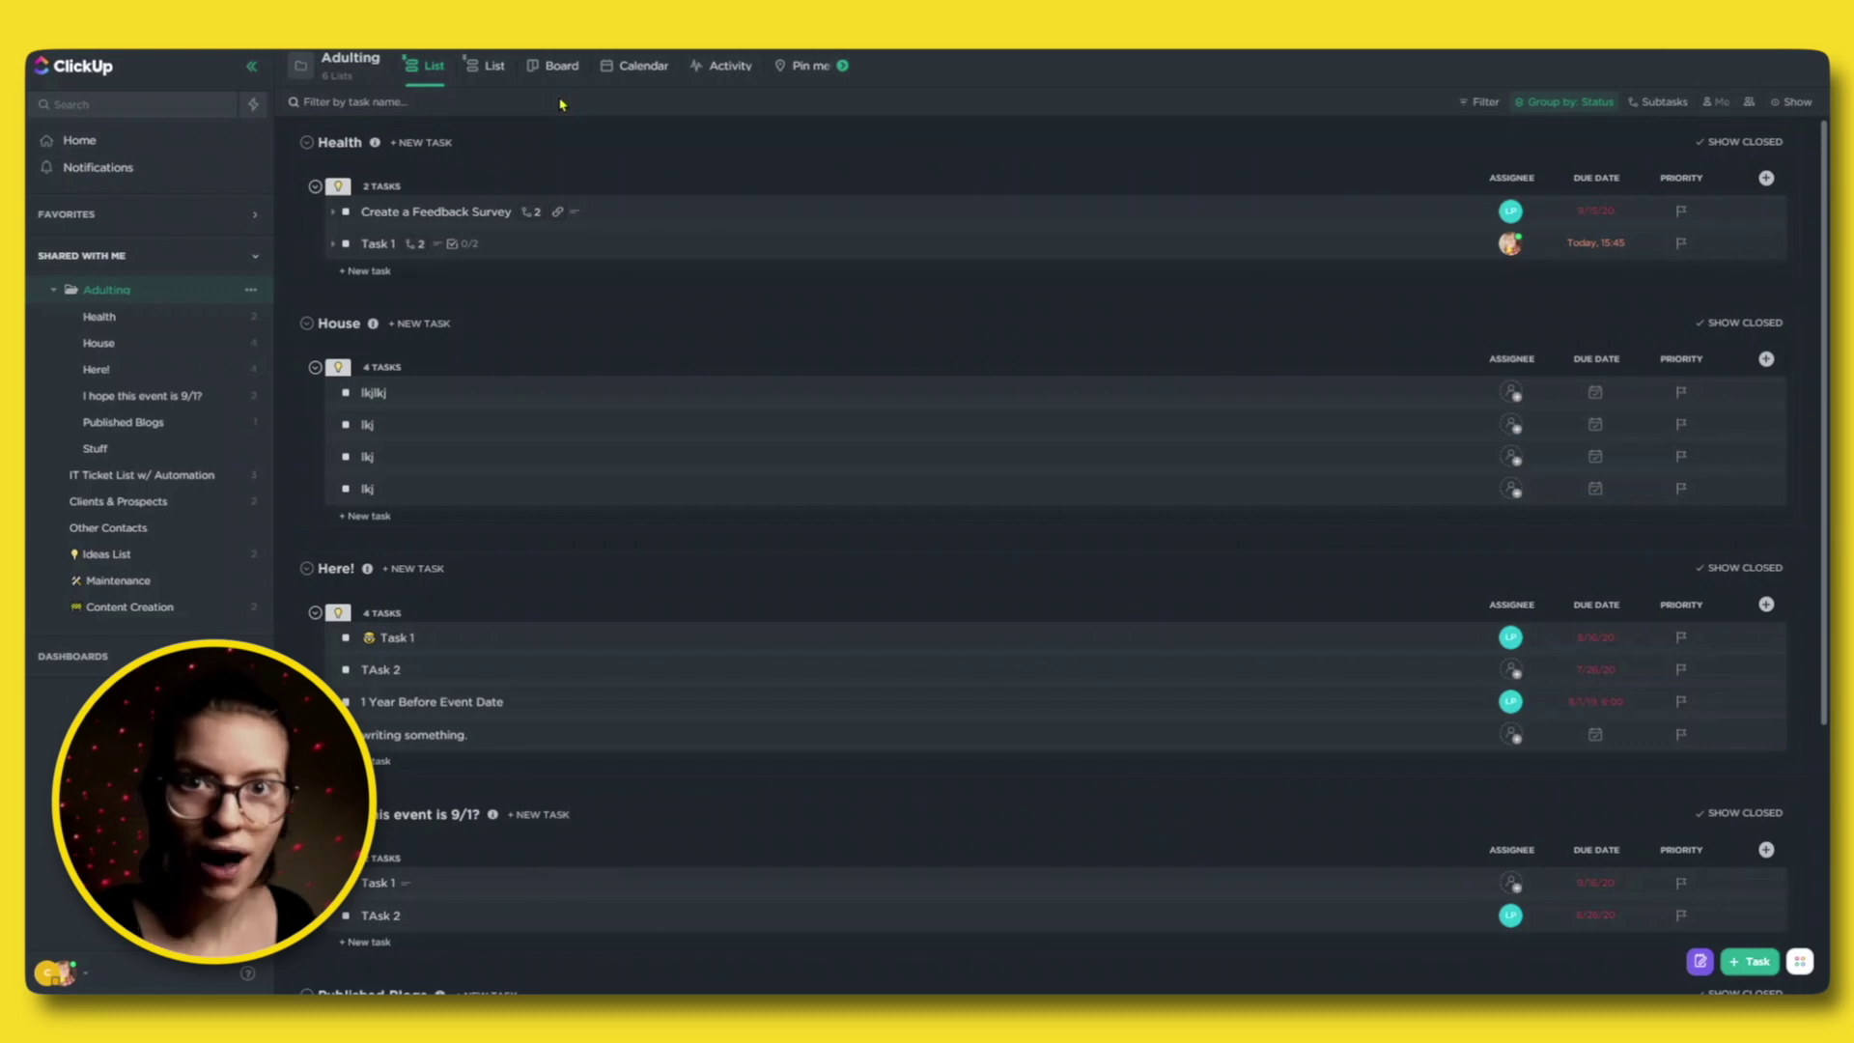
# Show Adulting as a board, then open the Published Blogs list in Calendar view.
pyautogui.click(565, 70)
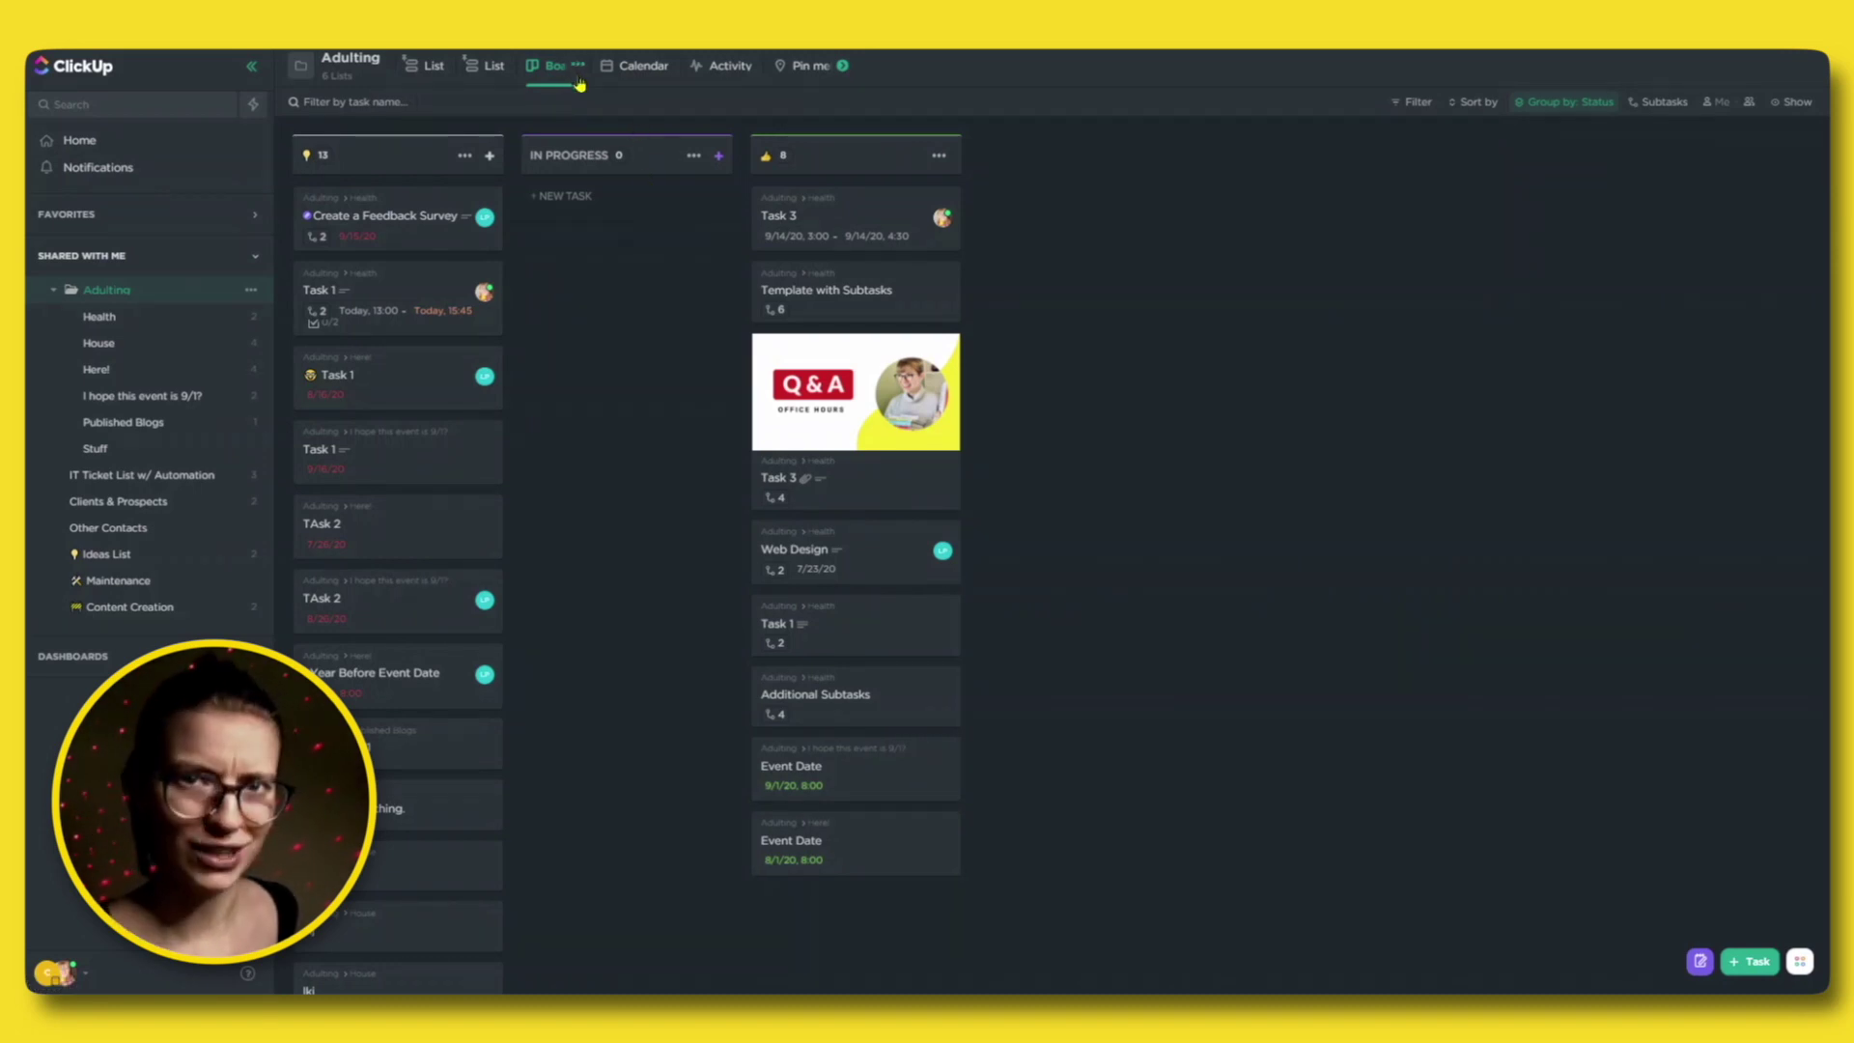
pyautogui.click(179, 435)
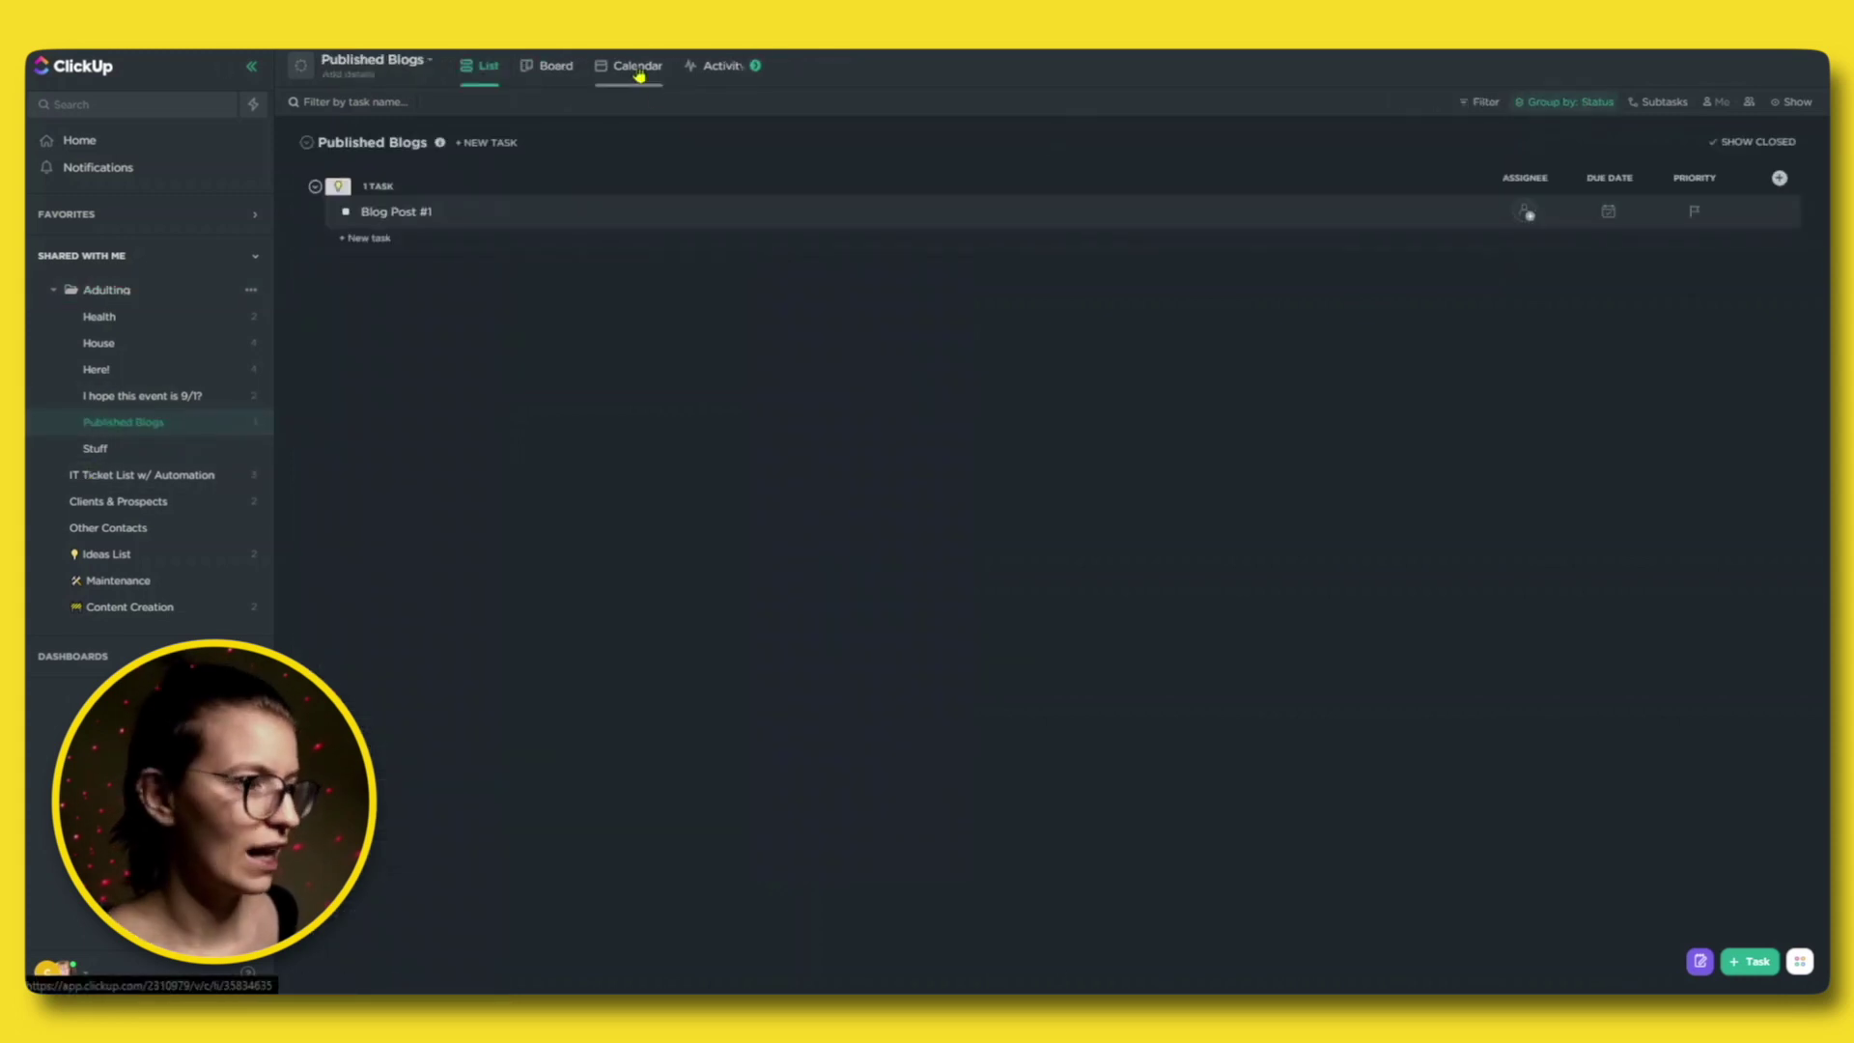
pyautogui.click(639, 75)
# Save the Published Blogs calendar view as a favorite and open the 'I hope this event is 9/1?' list.
pyautogui.click(663, 66)
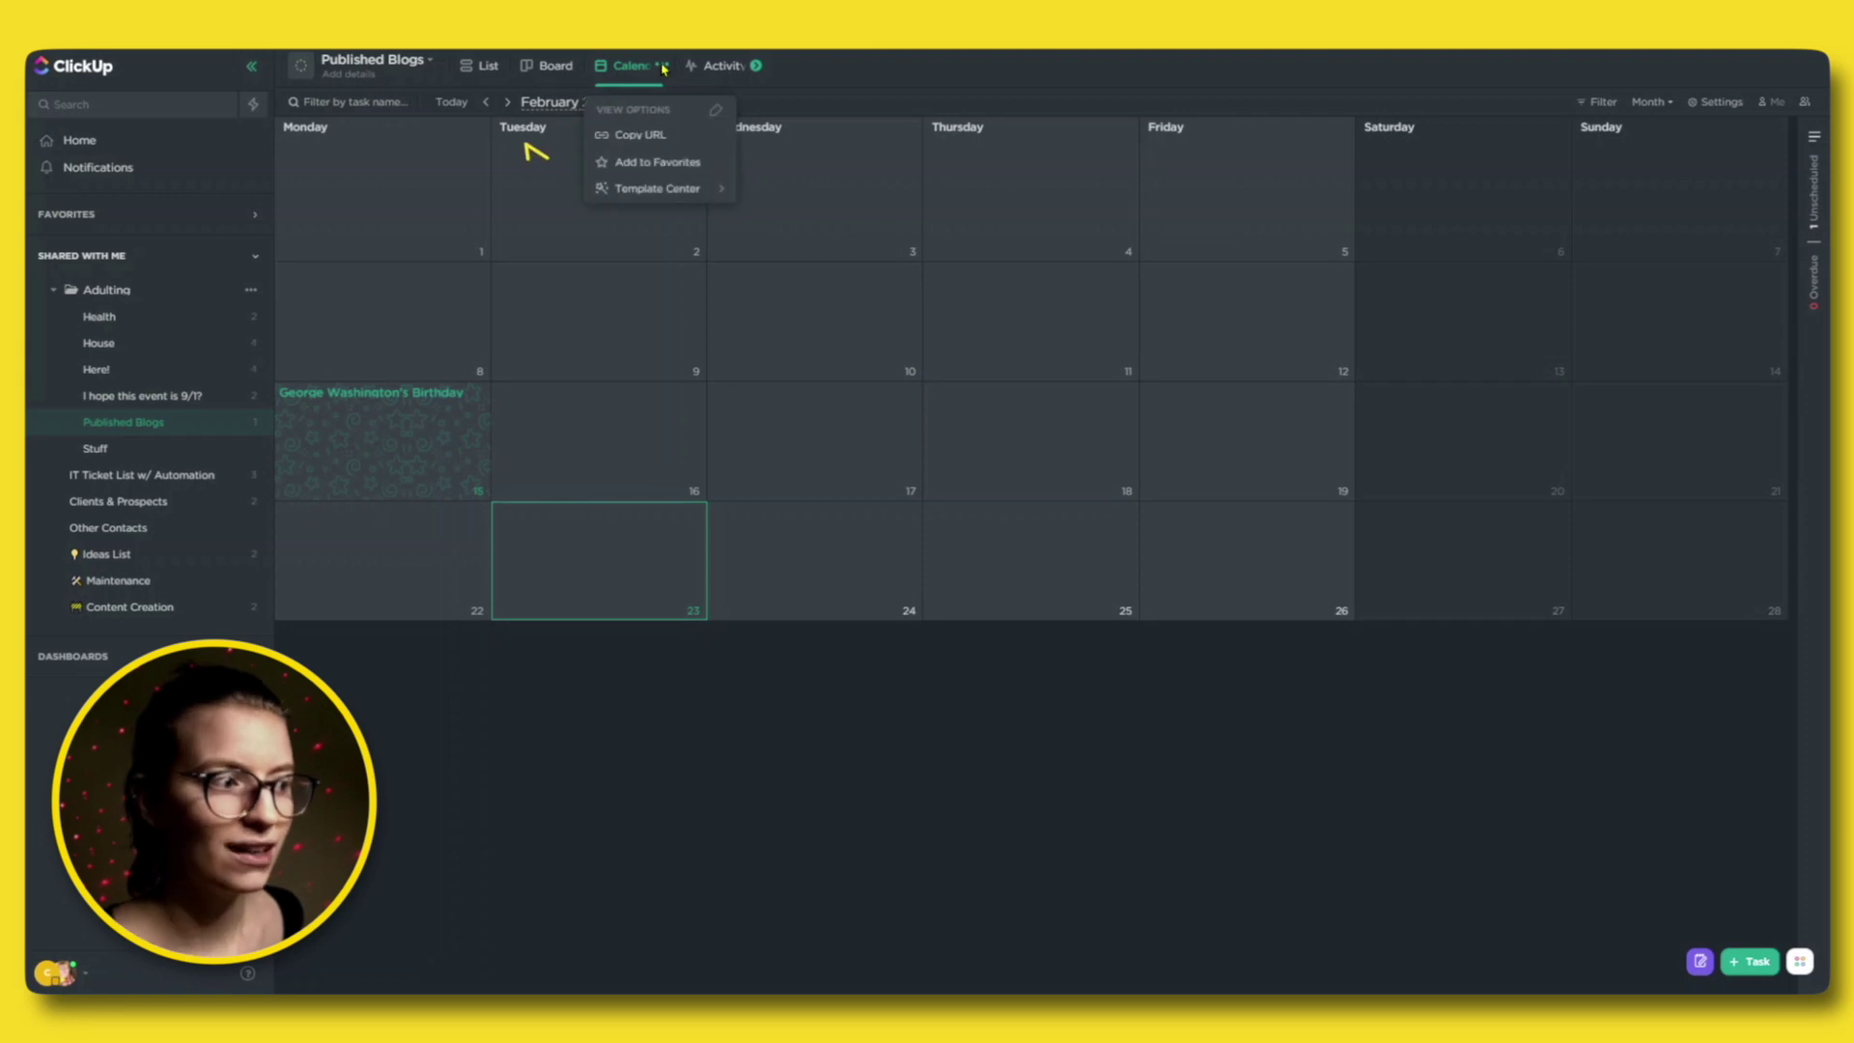
pyautogui.click(629, 164)
pyautogui.click(772, 269)
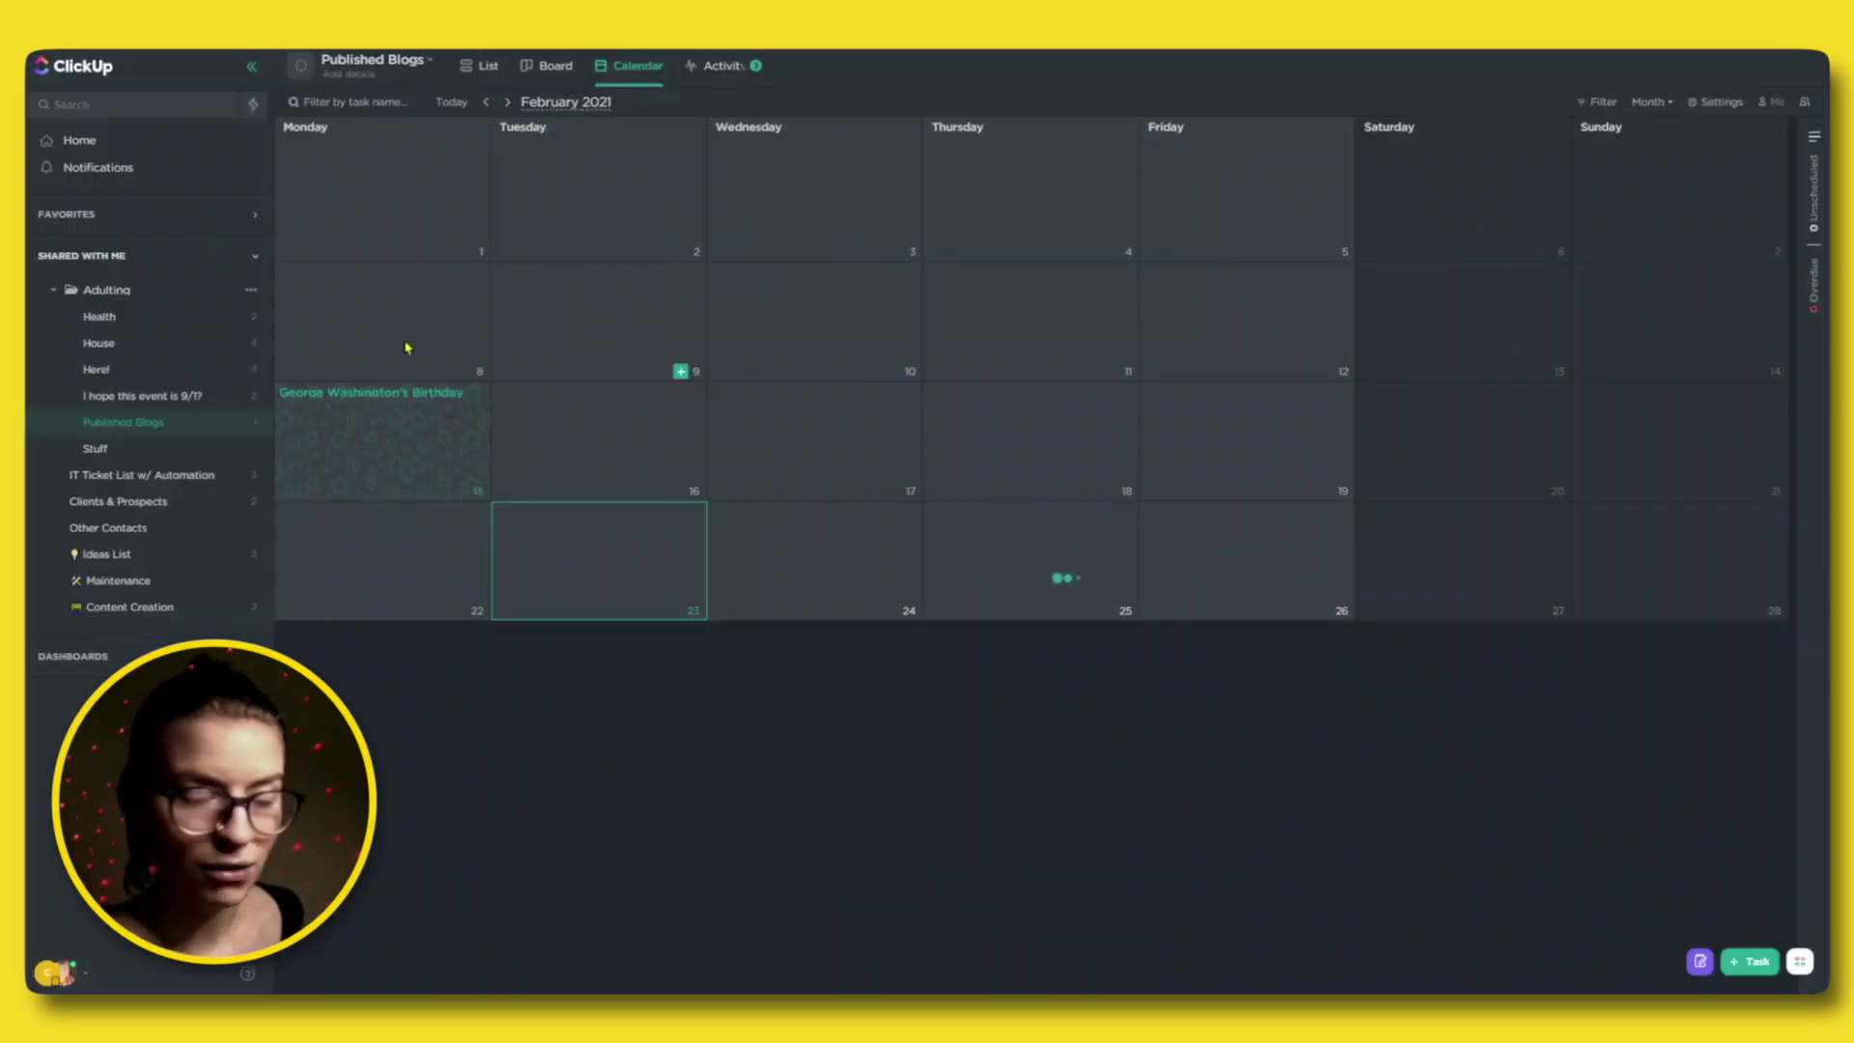
pyautogui.click(120, 253)
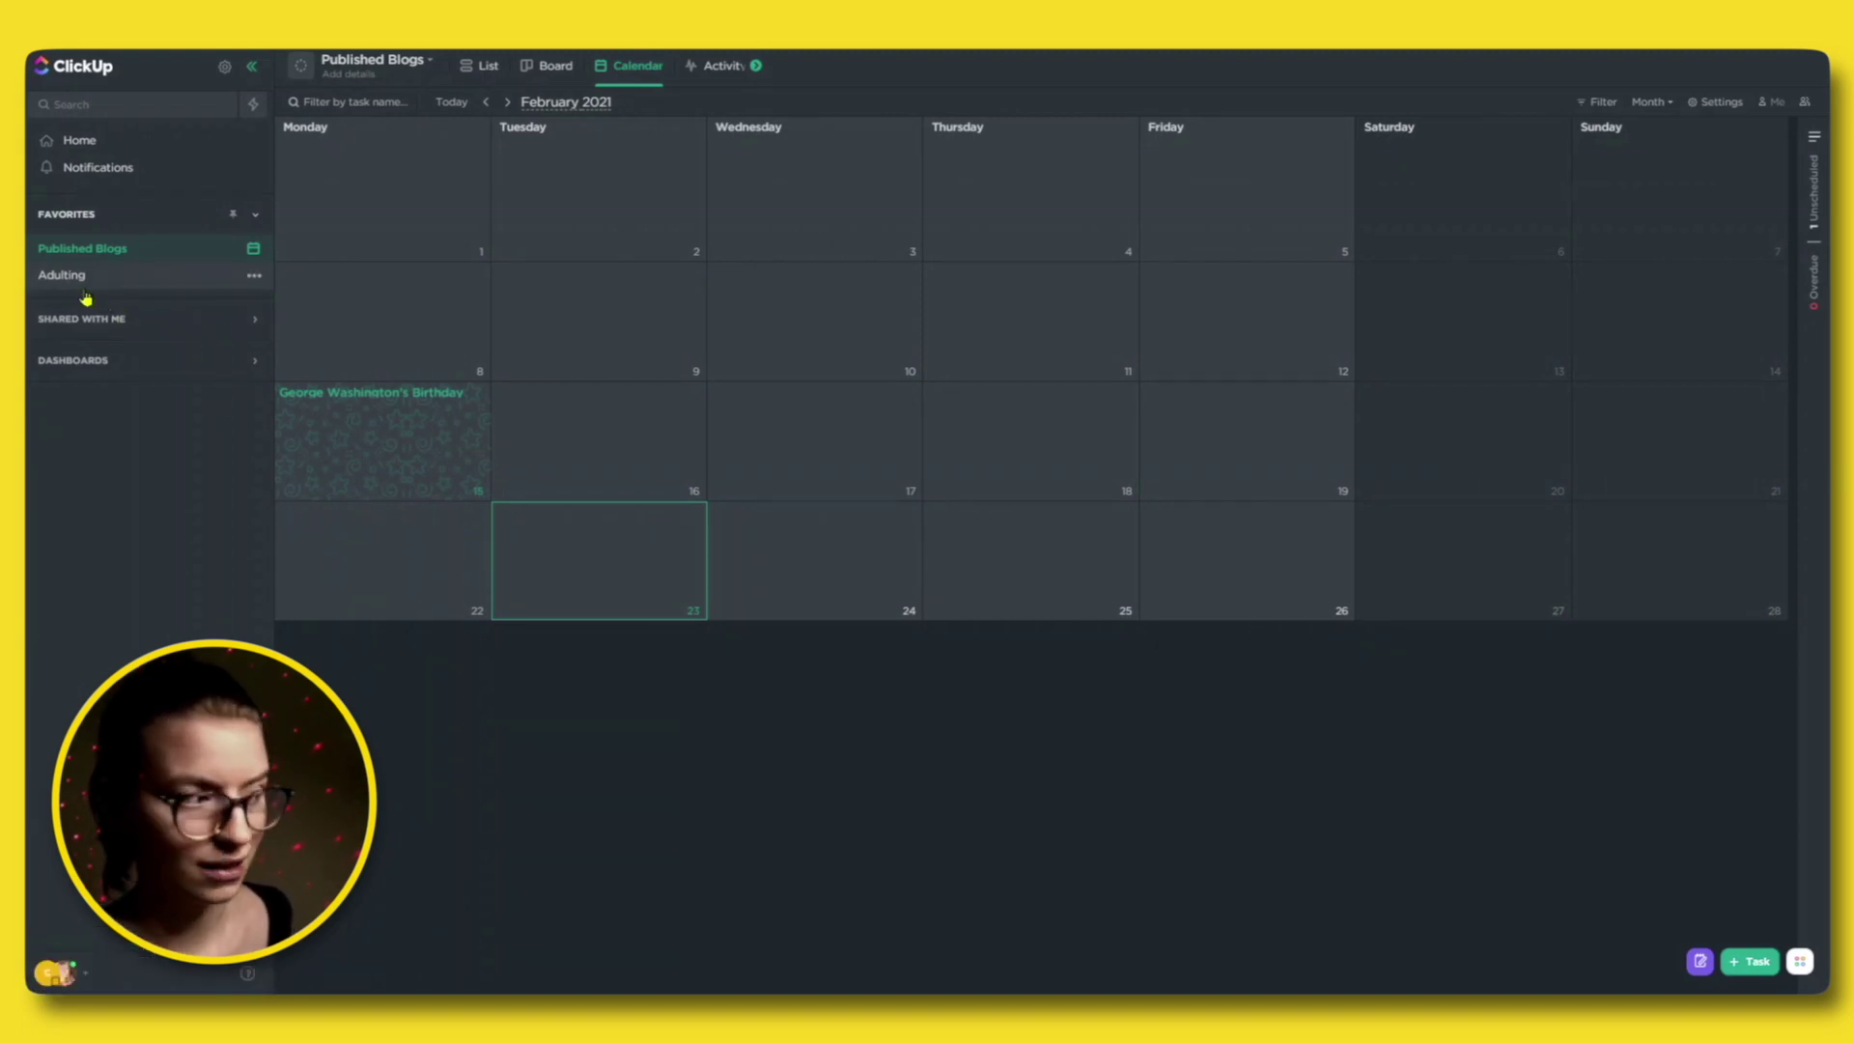
pyautogui.click(87, 282)
# Go from the Here! list to Health, glance at Filter, and show Health tasks on a Board.
pyautogui.click(170, 368)
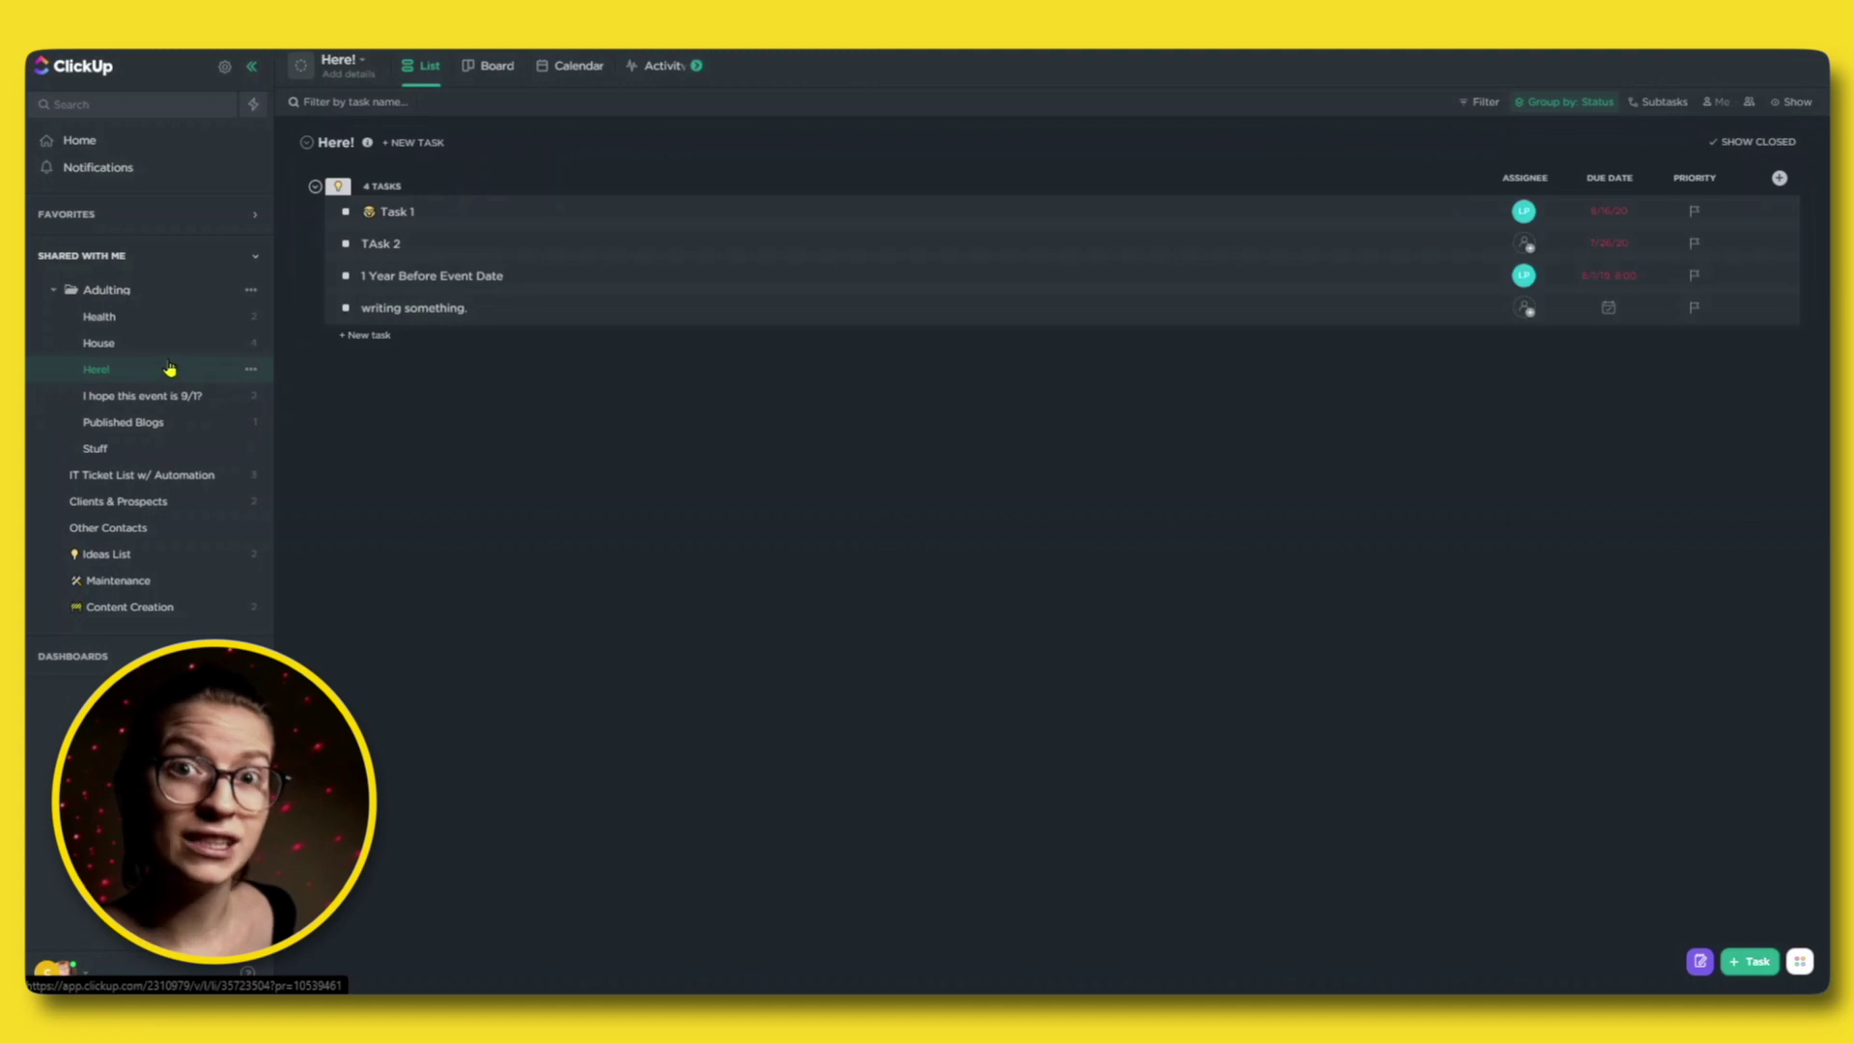
pyautogui.click(170, 323)
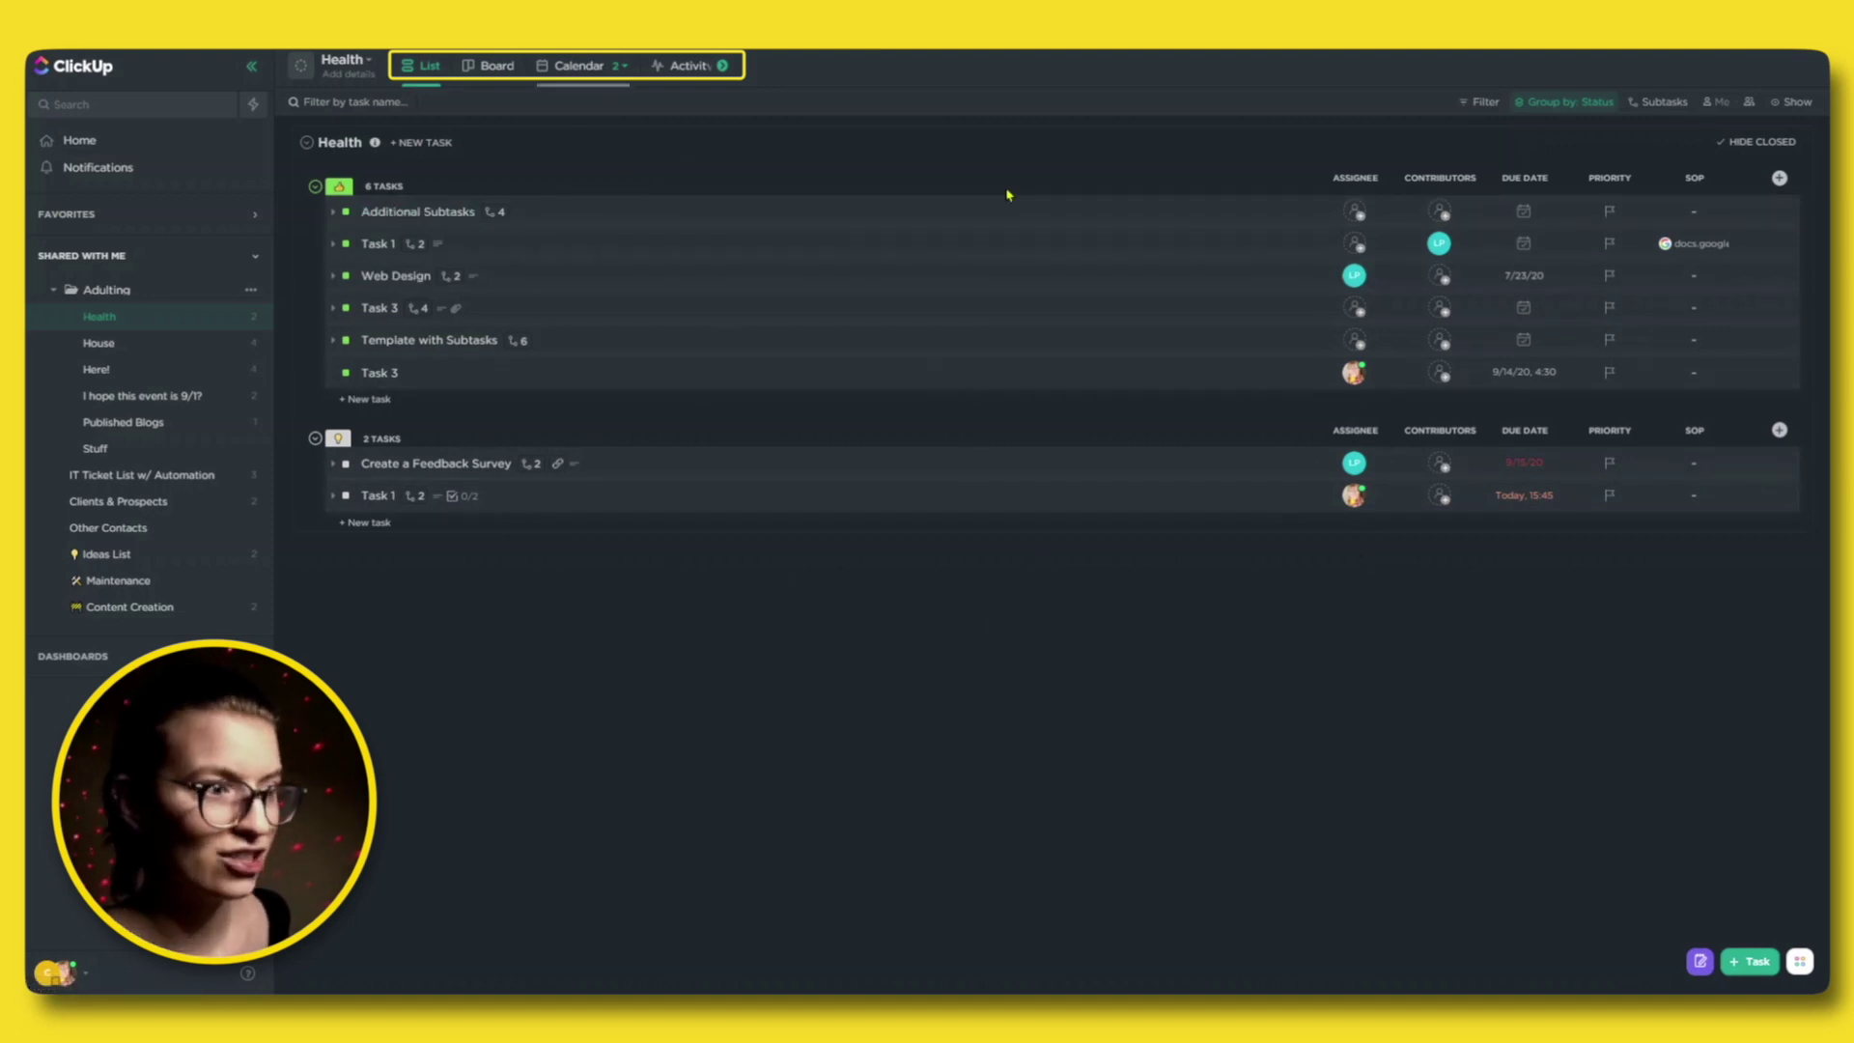
pyautogui.click(1469, 103)
pyautogui.click(1061, 152)
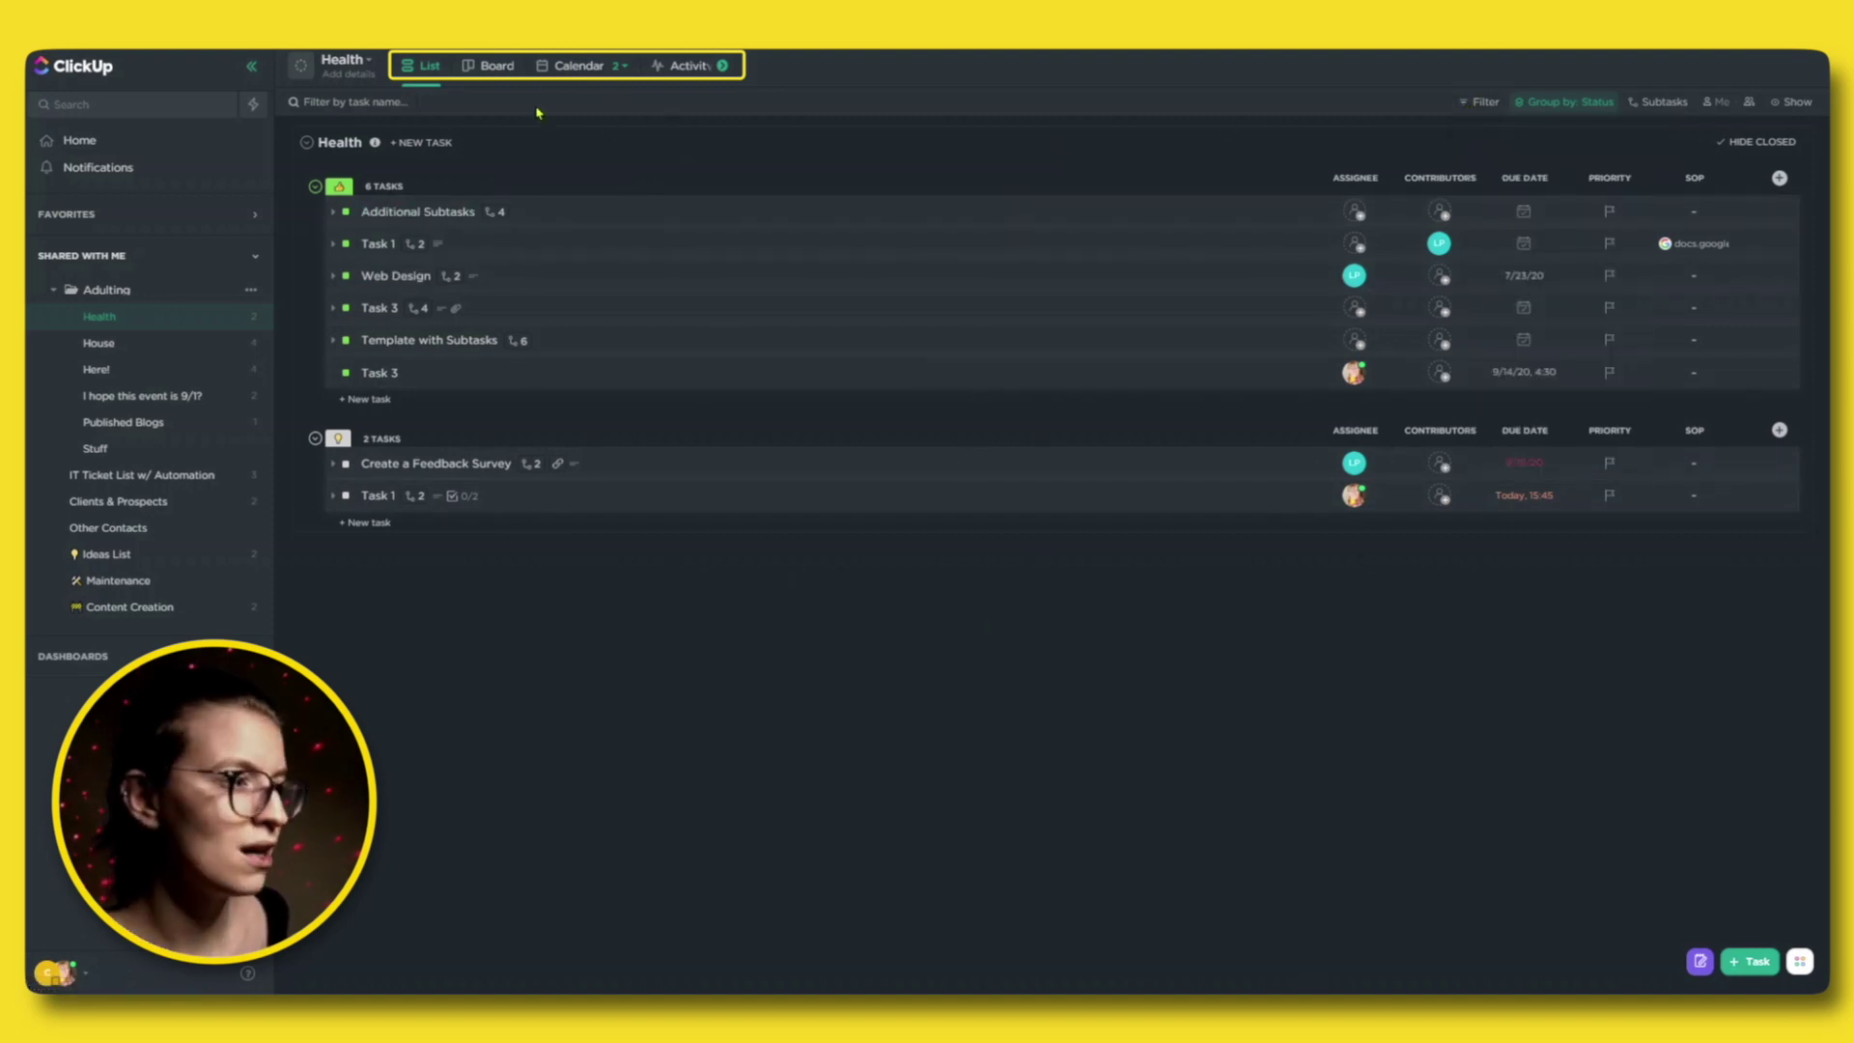
pyautogui.click(491, 68)
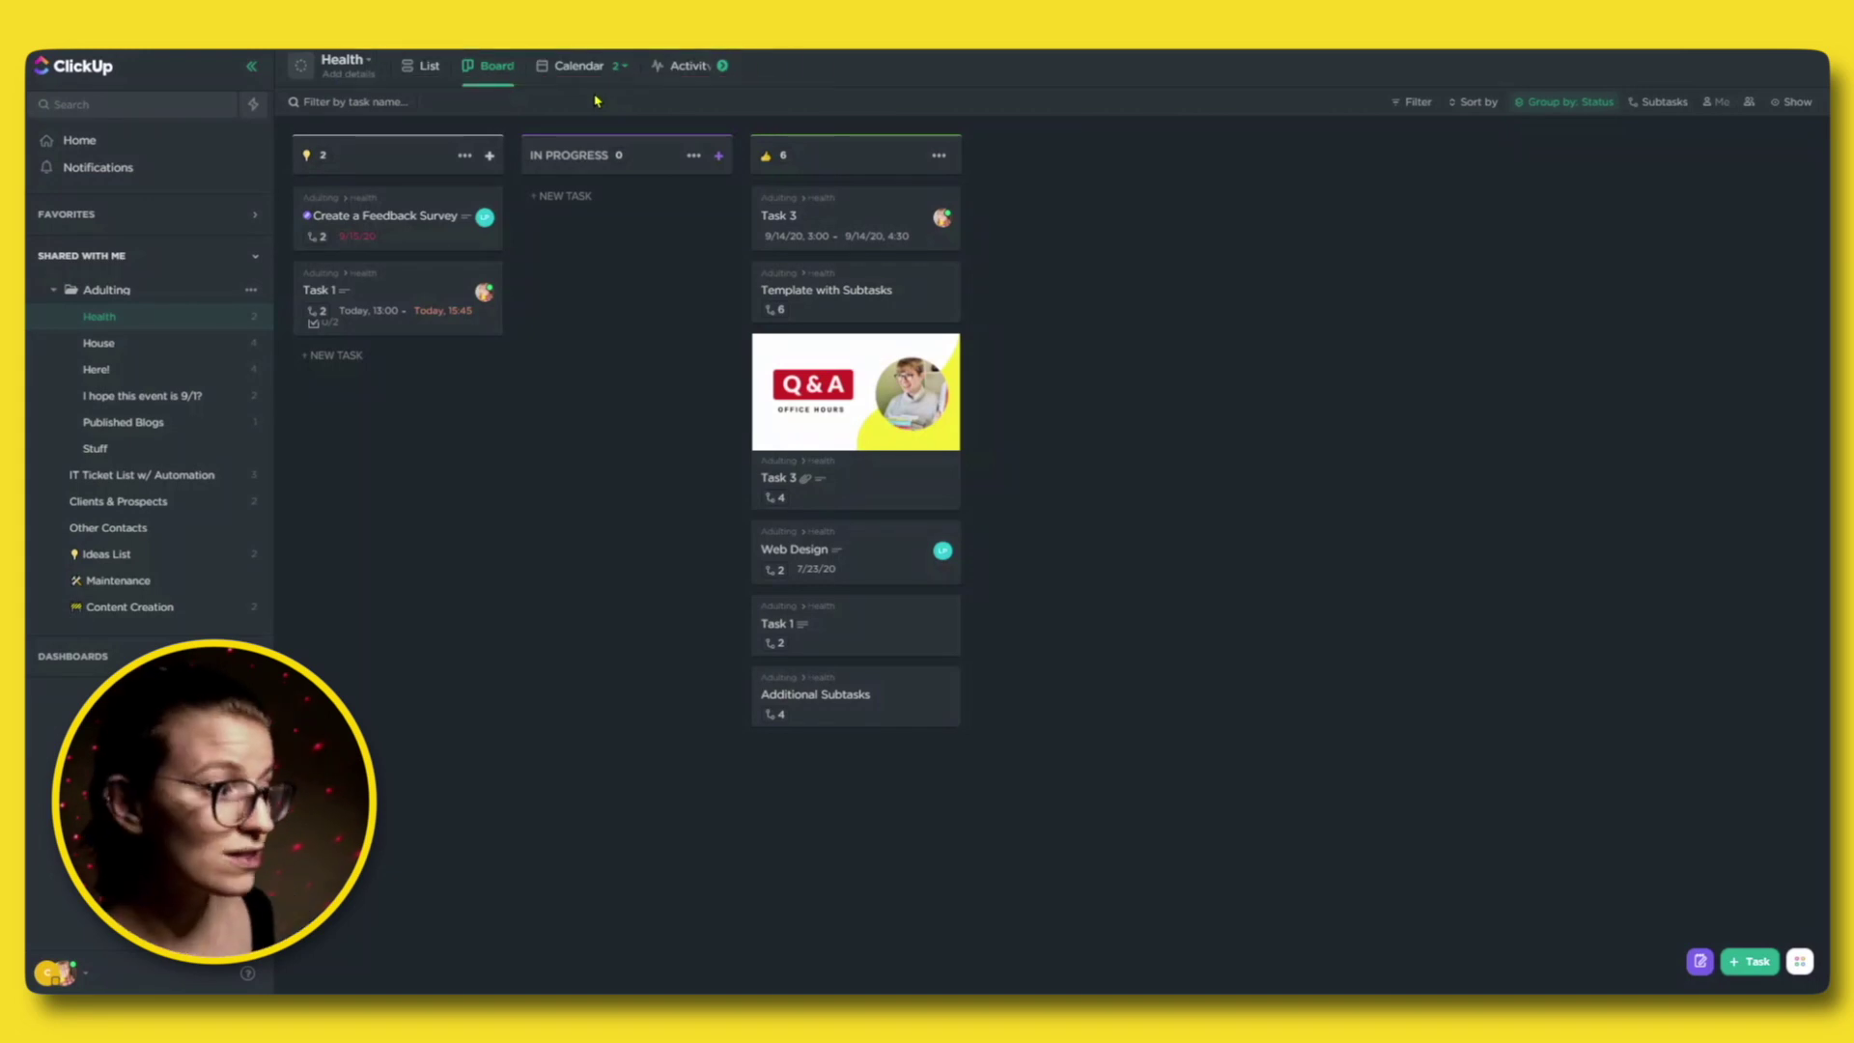
# Open the Adulting folder's Board view and save it to Favorites.
pyautogui.click(116, 292)
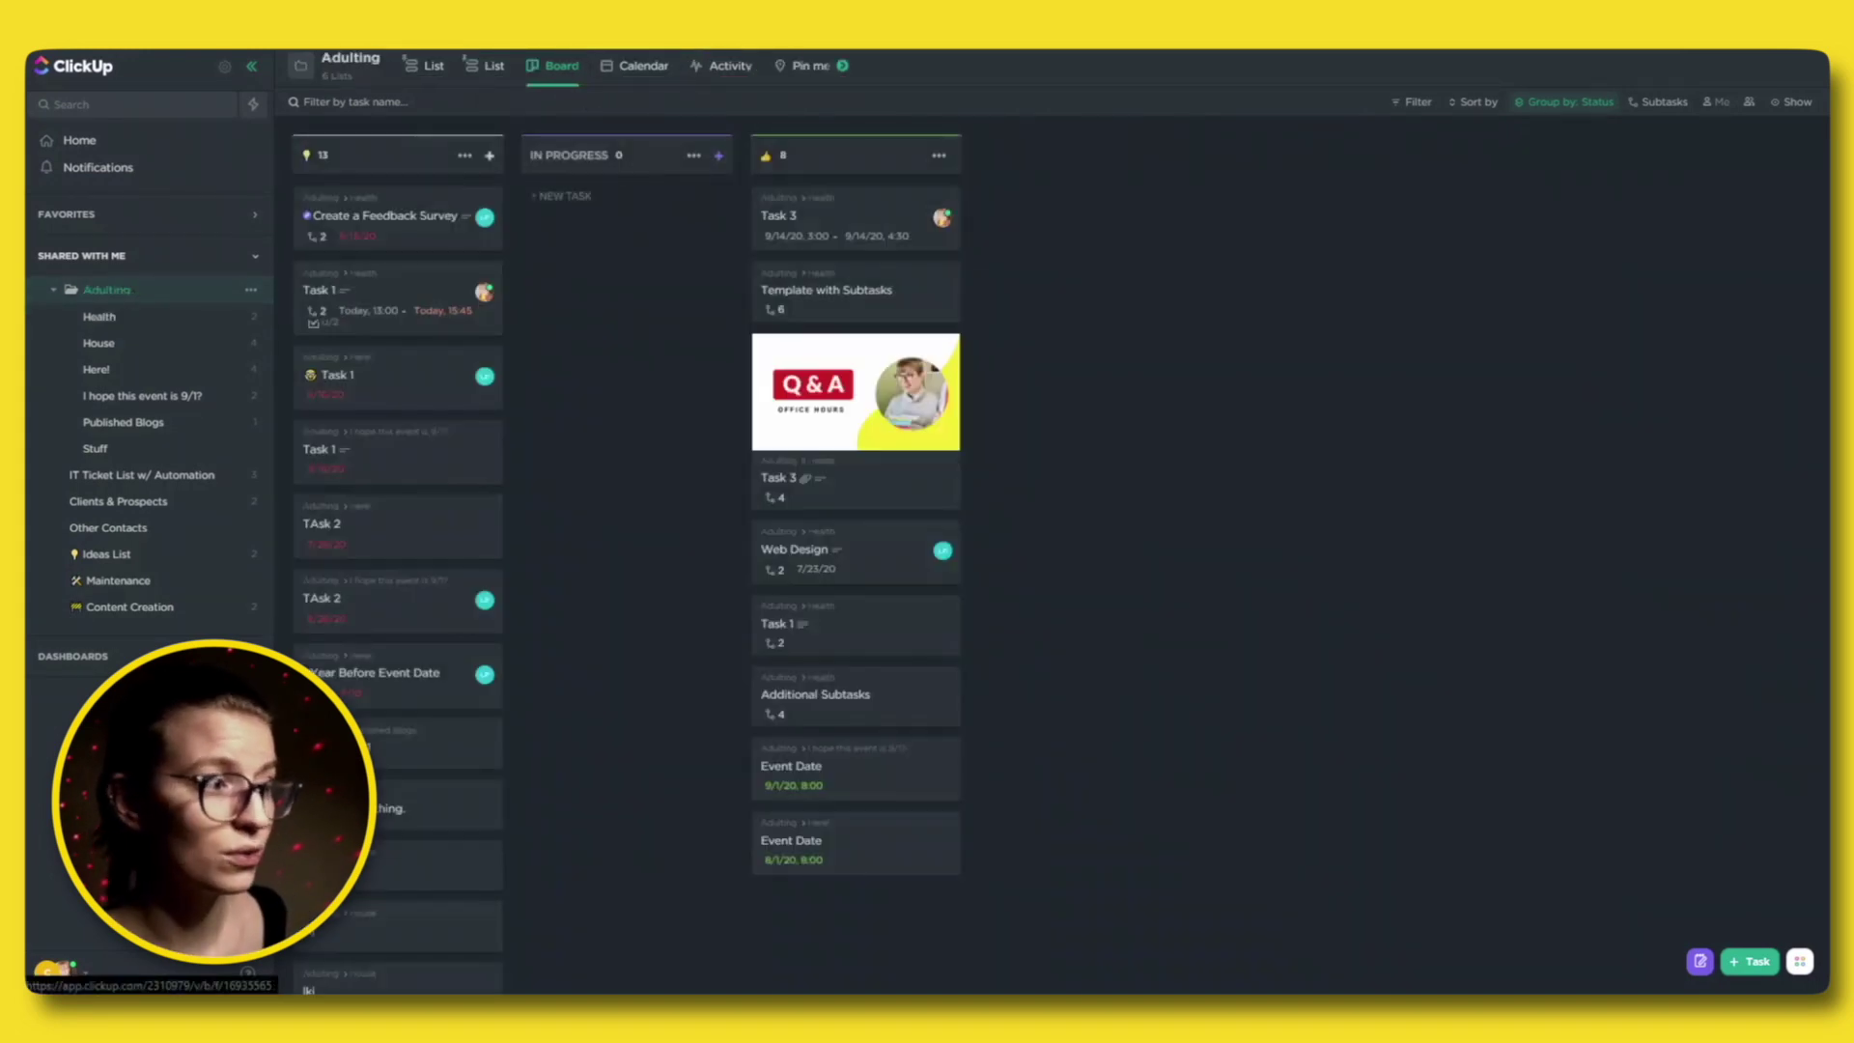
pyautogui.click(577, 67)
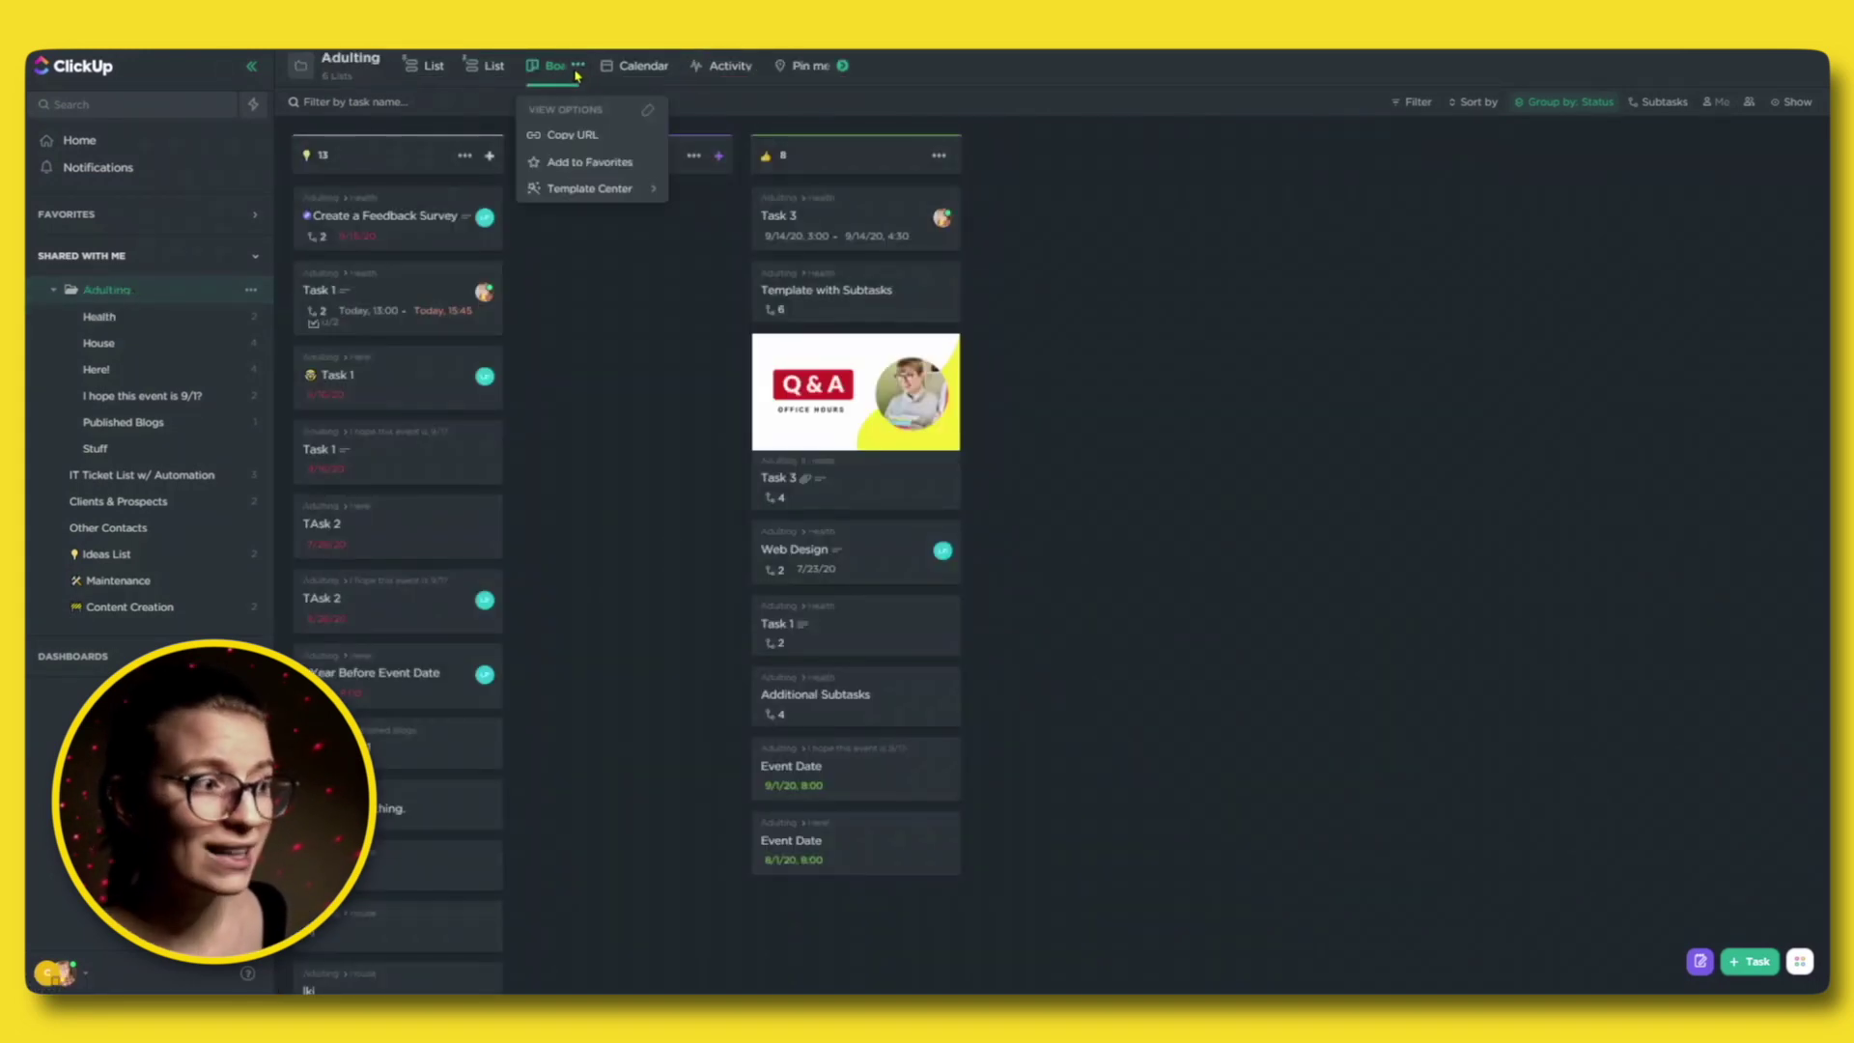
pyautogui.click(587, 166)
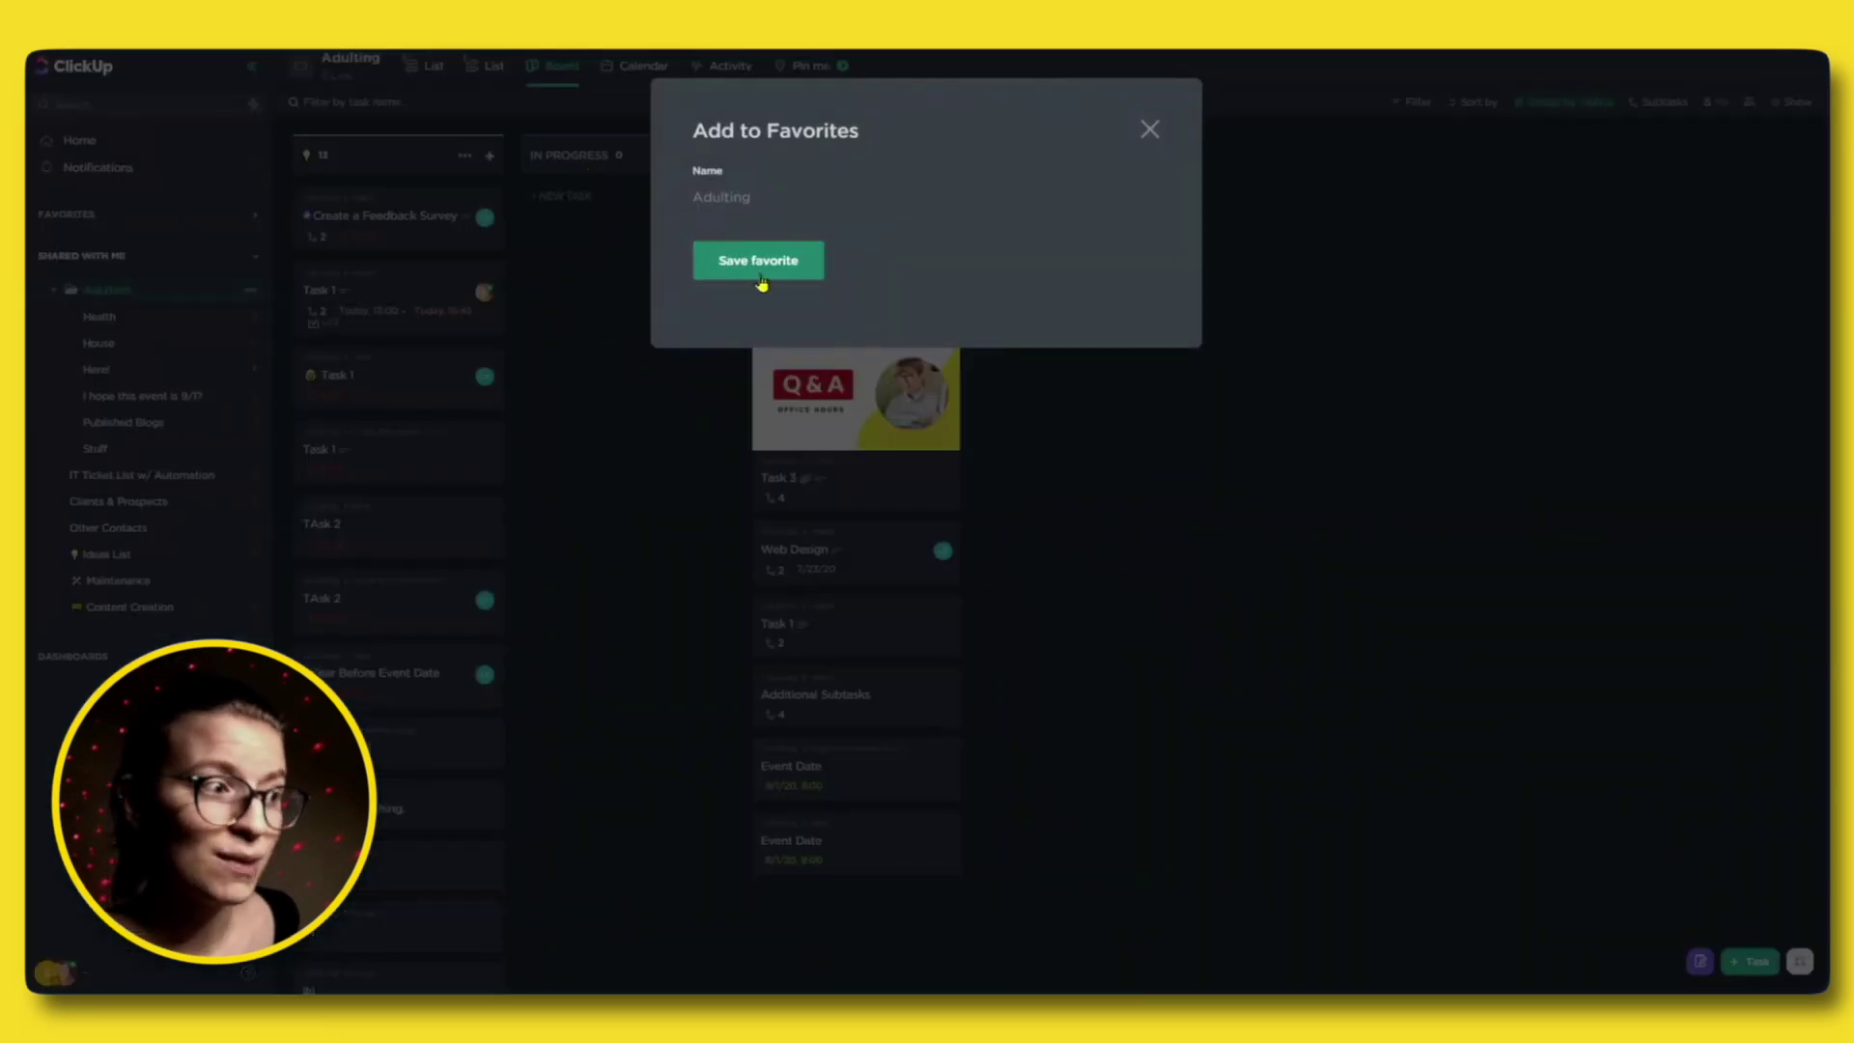
pyautogui.click(759, 261)
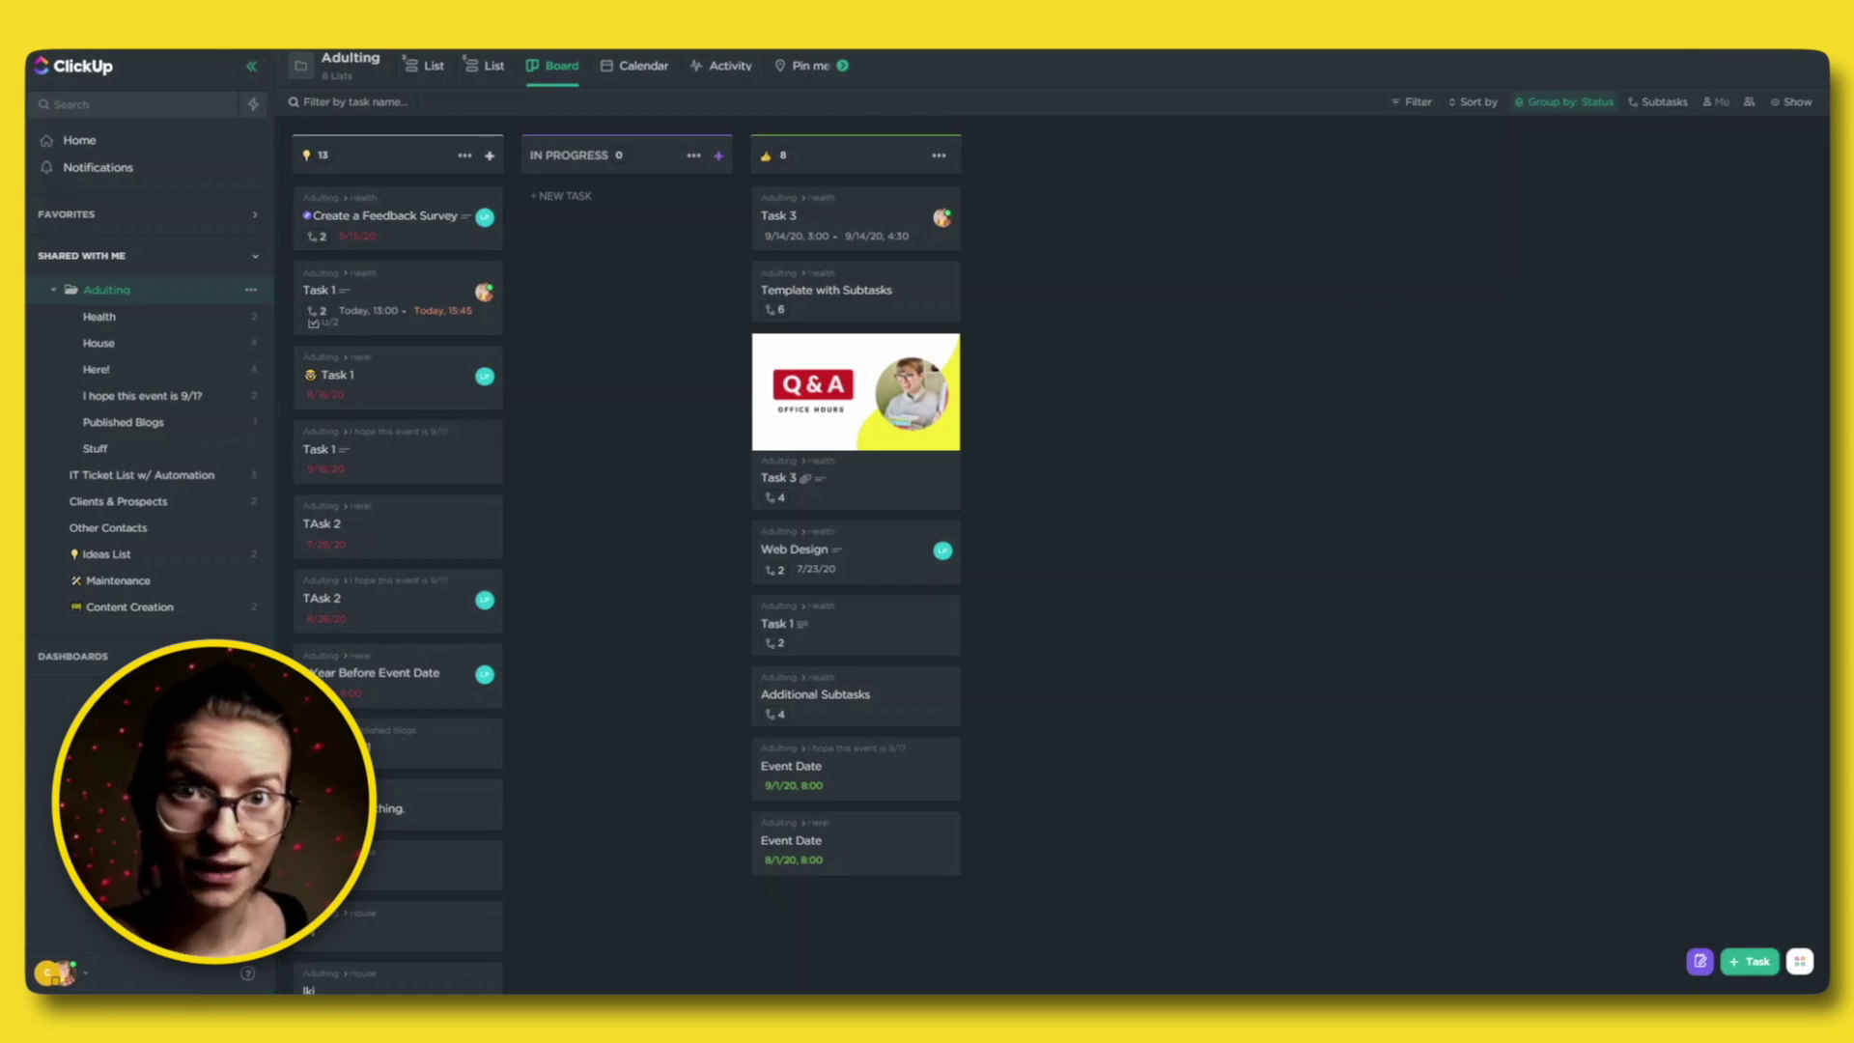
pyautogui.click(248, 976)
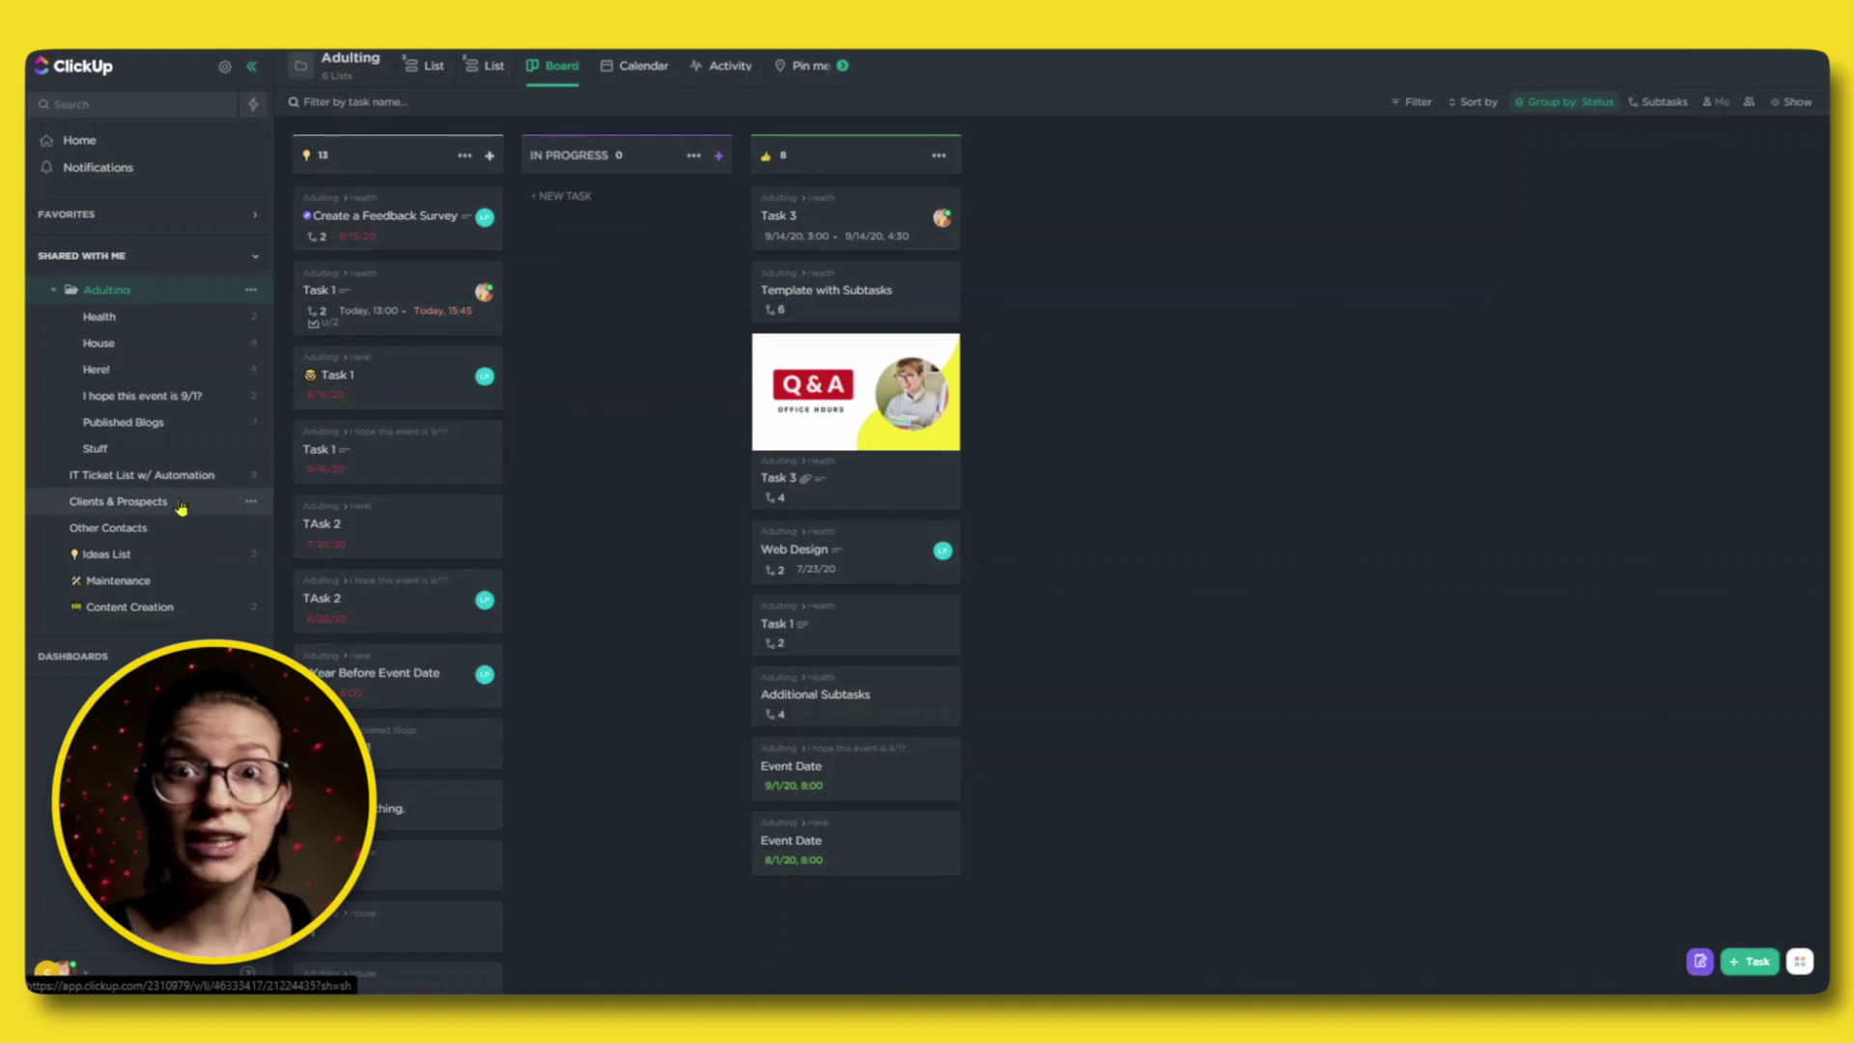
# Switch the sidebar to the Modern layout style, then visit Notifications and Home before returning.
pyautogui.click(224, 66)
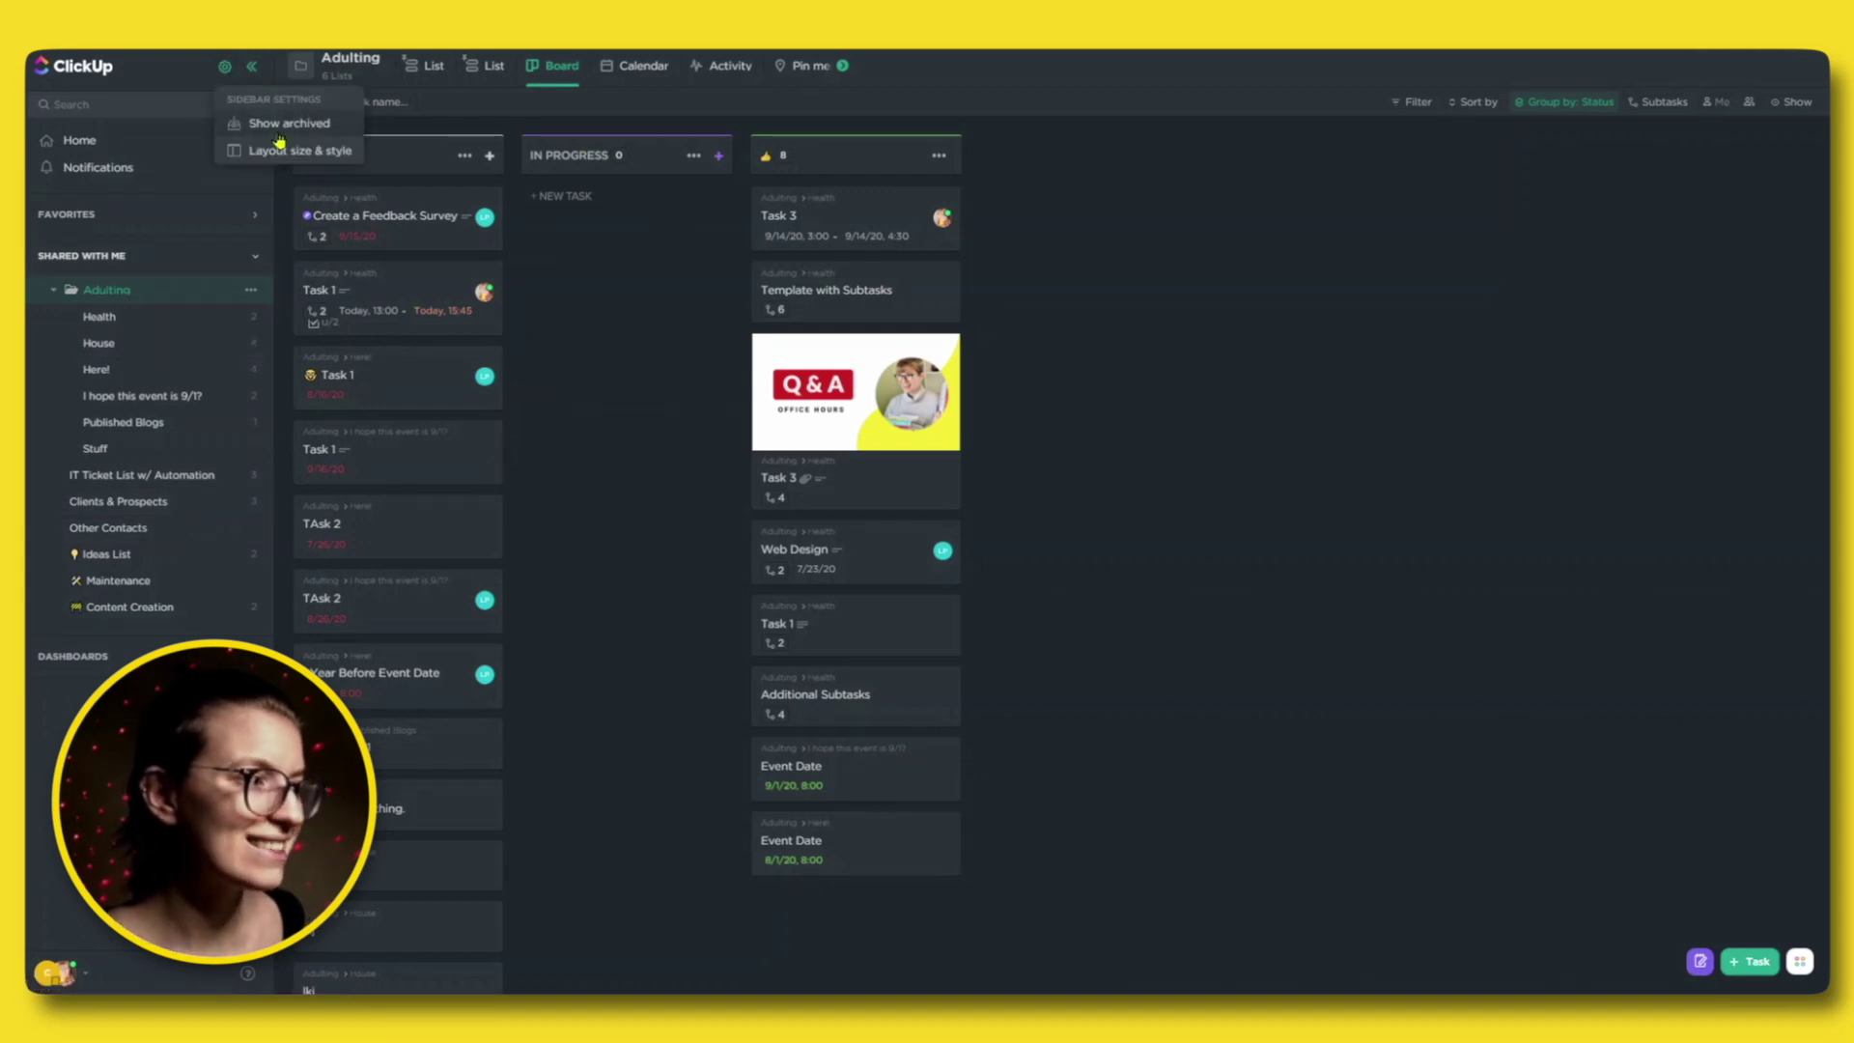
pyautogui.click(282, 149)
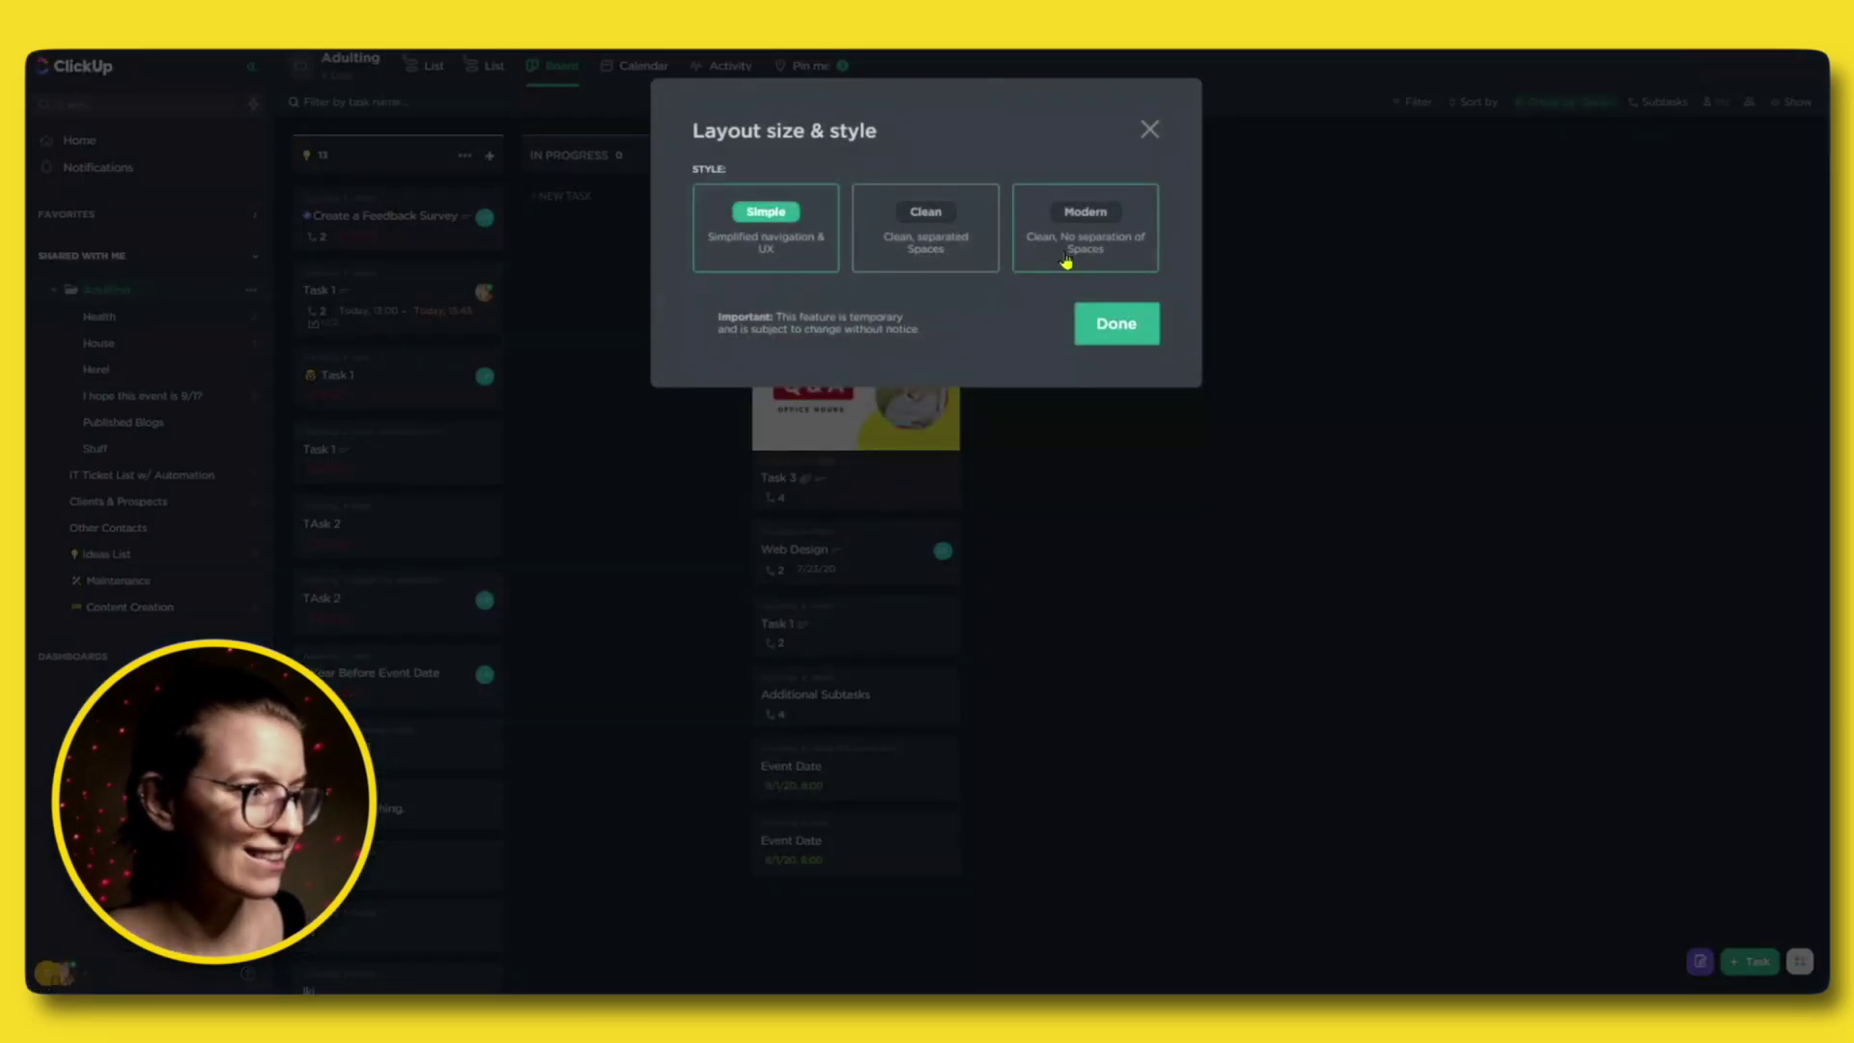
pyautogui.click(1066, 256)
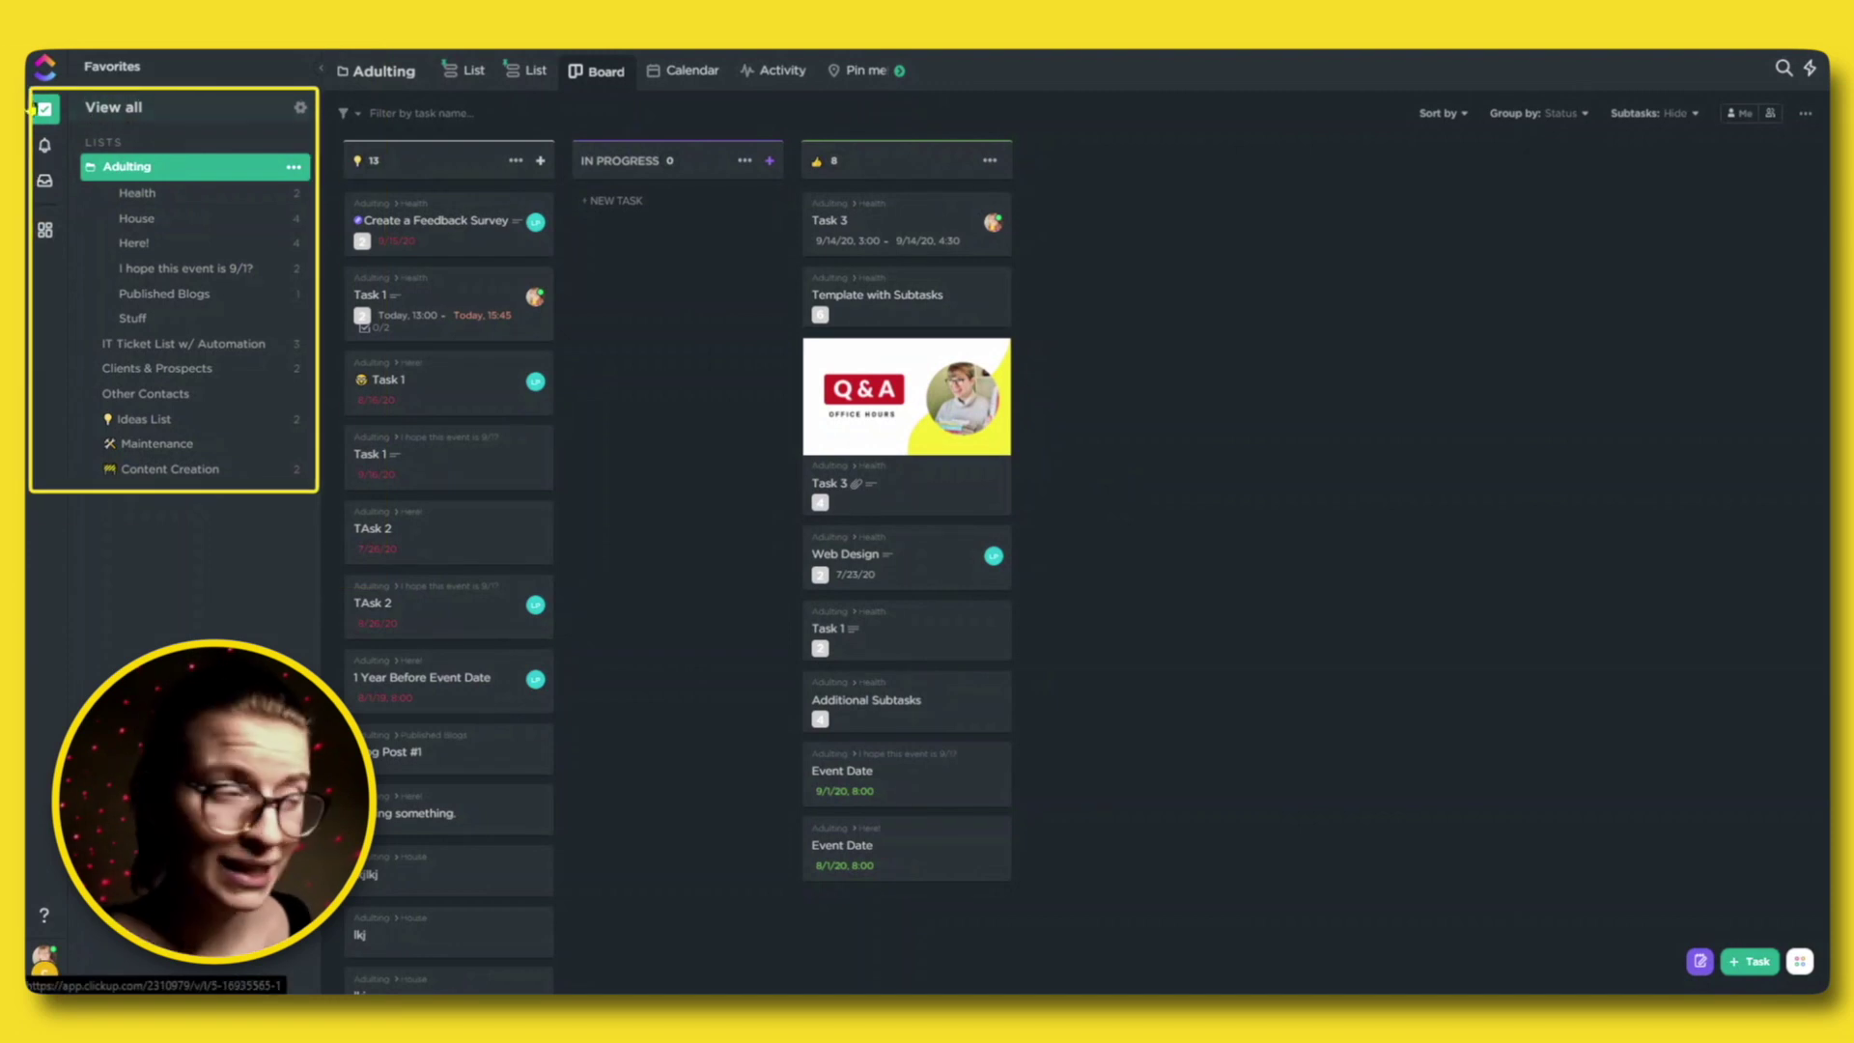
pyautogui.click(44, 145)
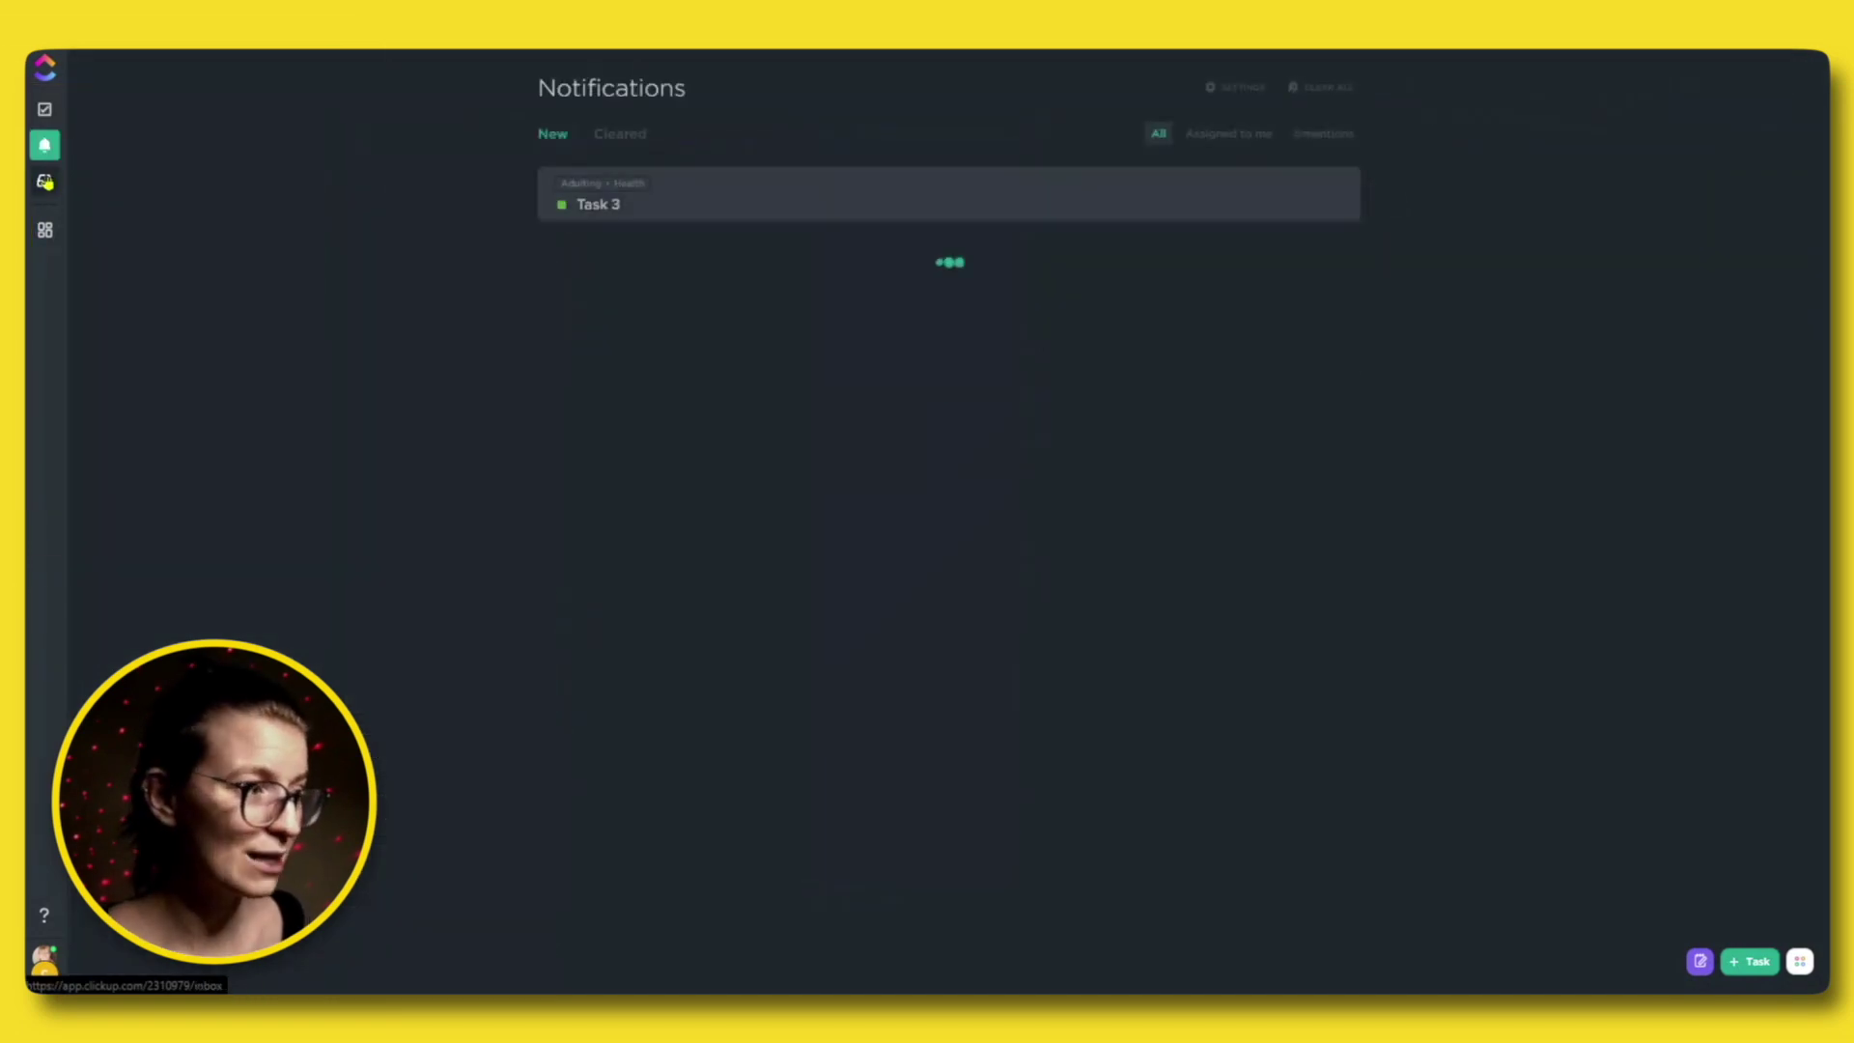
pyautogui.click(45, 109)
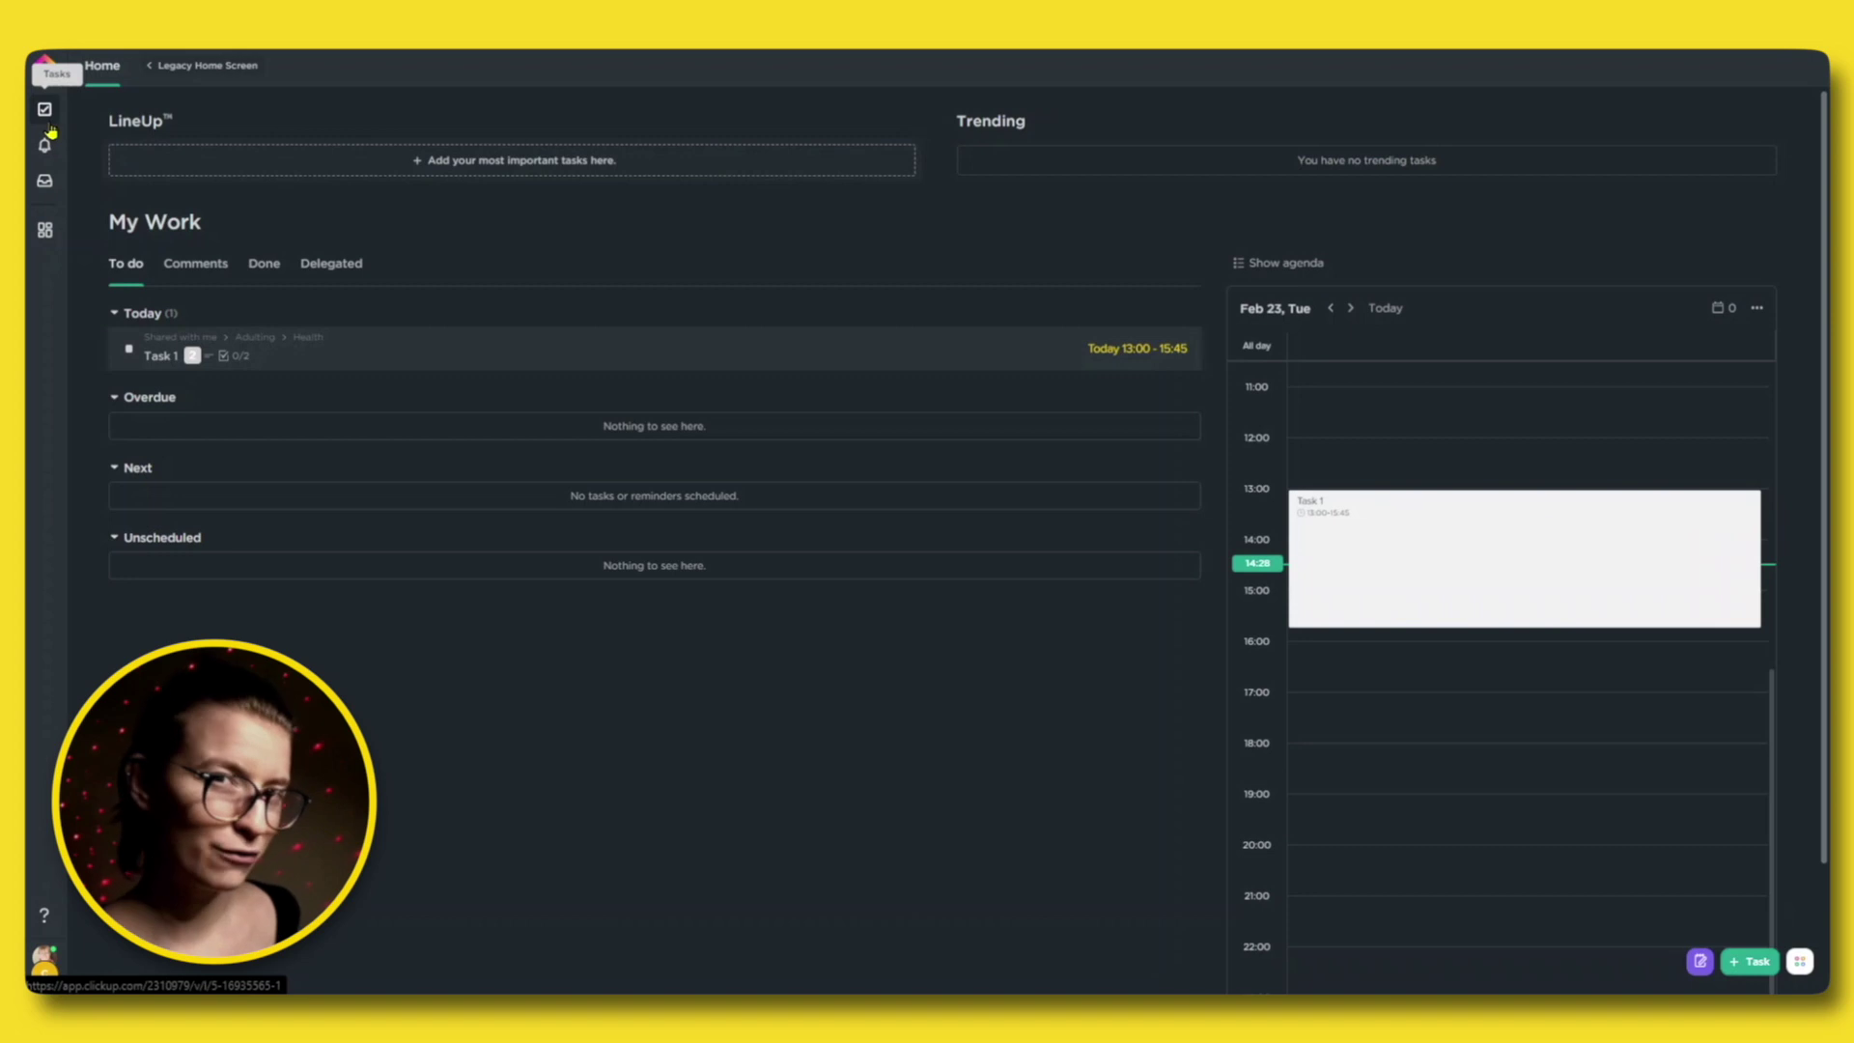
pyautogui.click(47, 114)
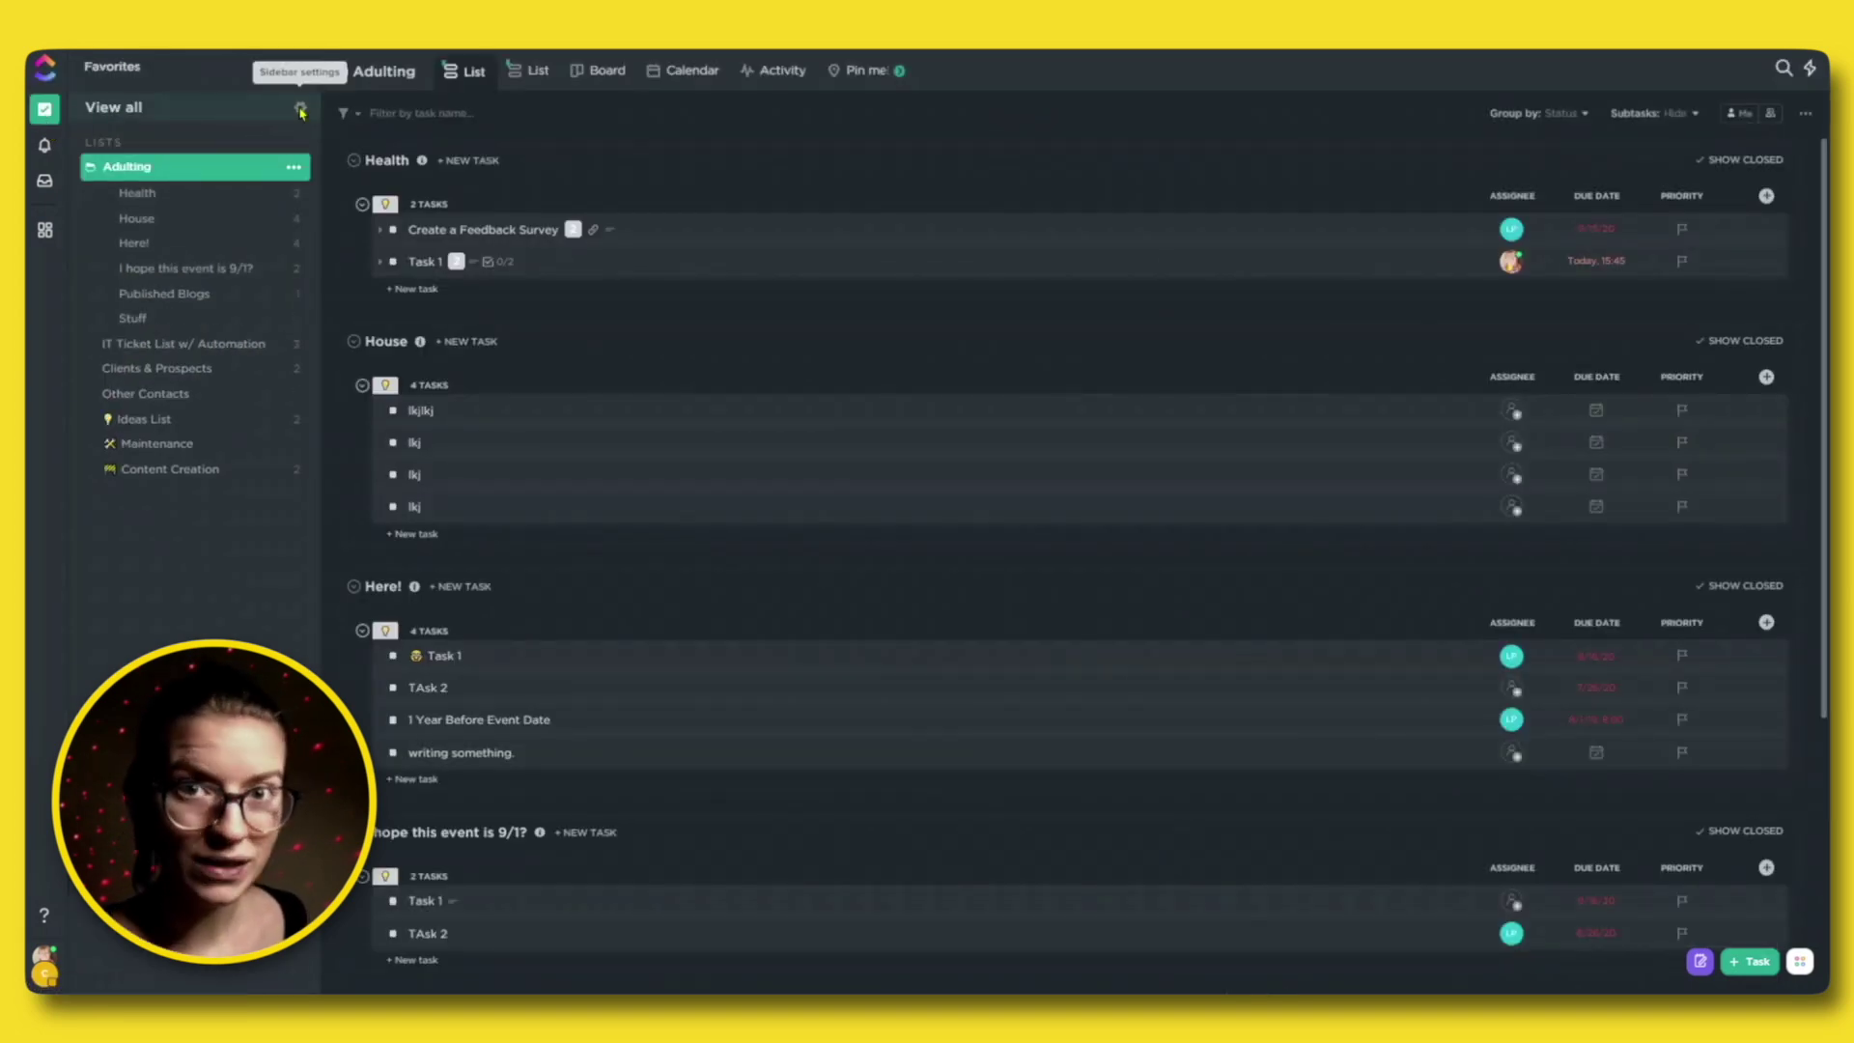
# Apply the Clean sidebar layout style and show All Tasks from every shared list.
pyautogui.click(301, 112)
pyautogui.click(362, 142)
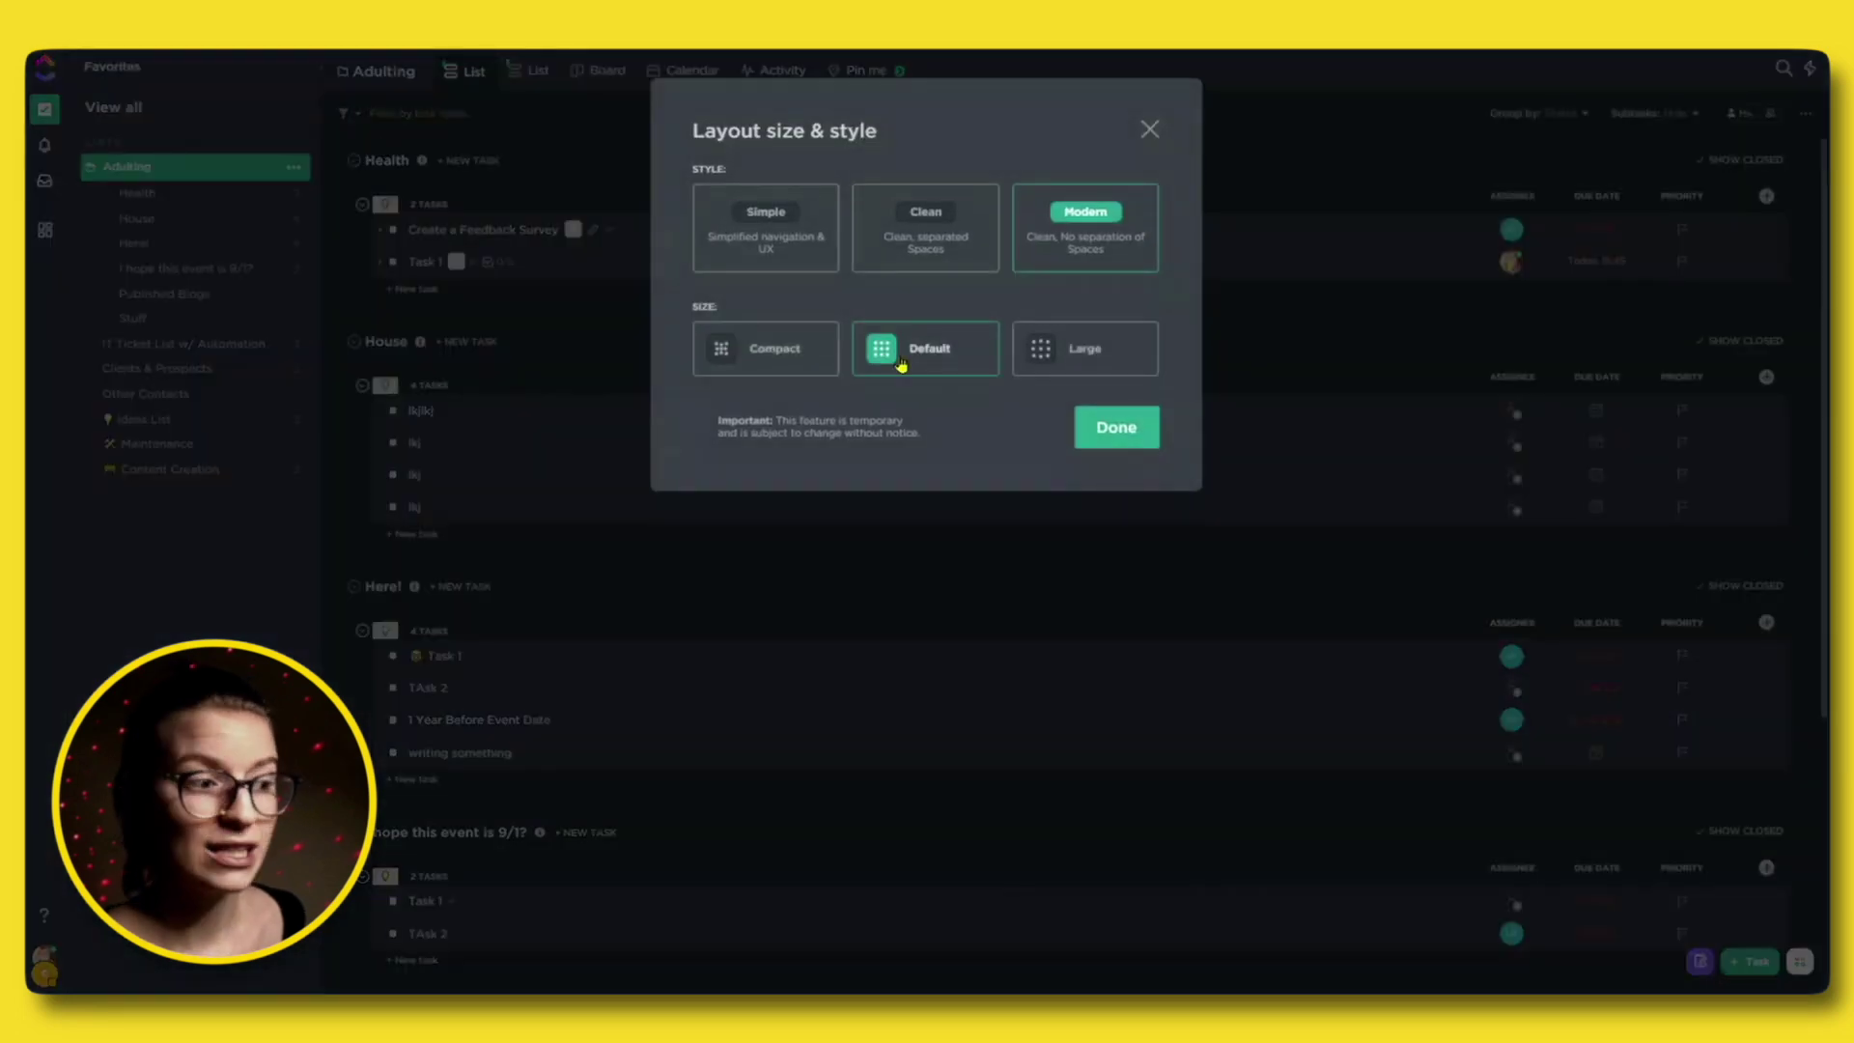
pyautogui.click(1112, 428)
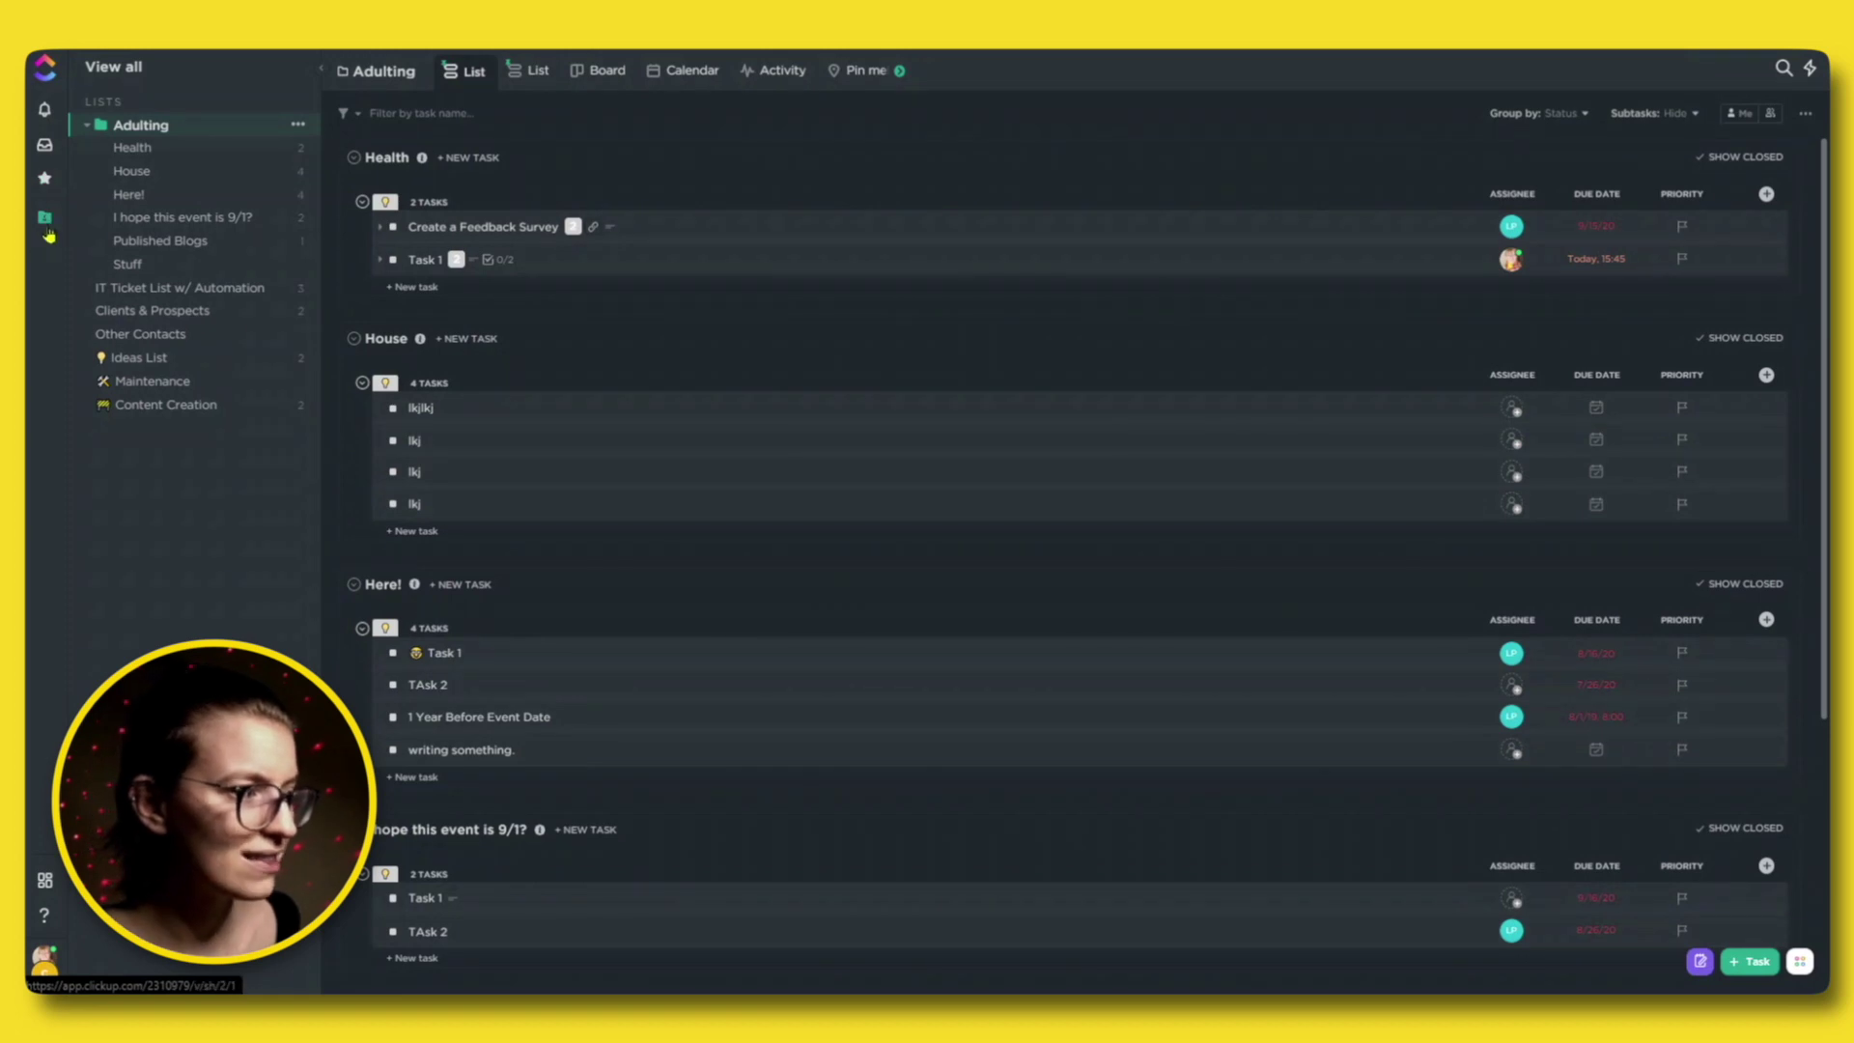
pyautogui.click(46, 231)
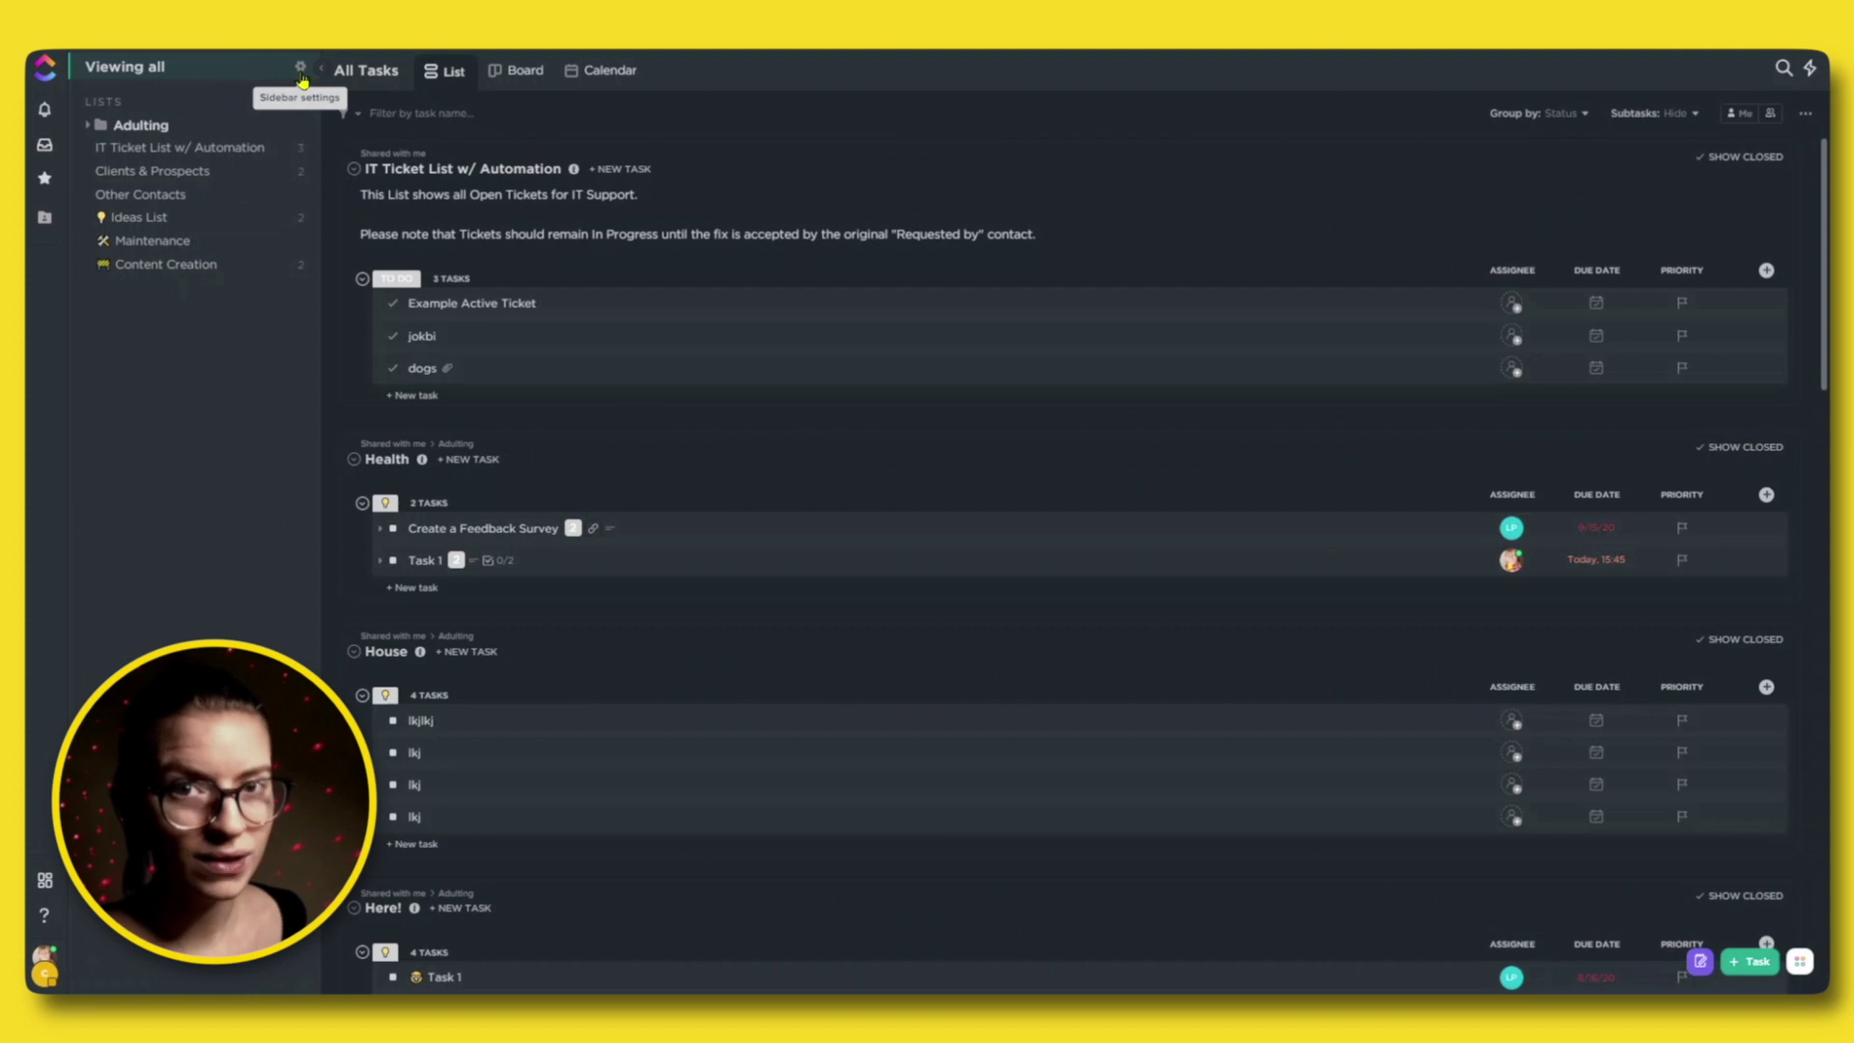
# Select the Simple style under Layout size & style and confirm with Done.
pyautogui.click(300, 75)
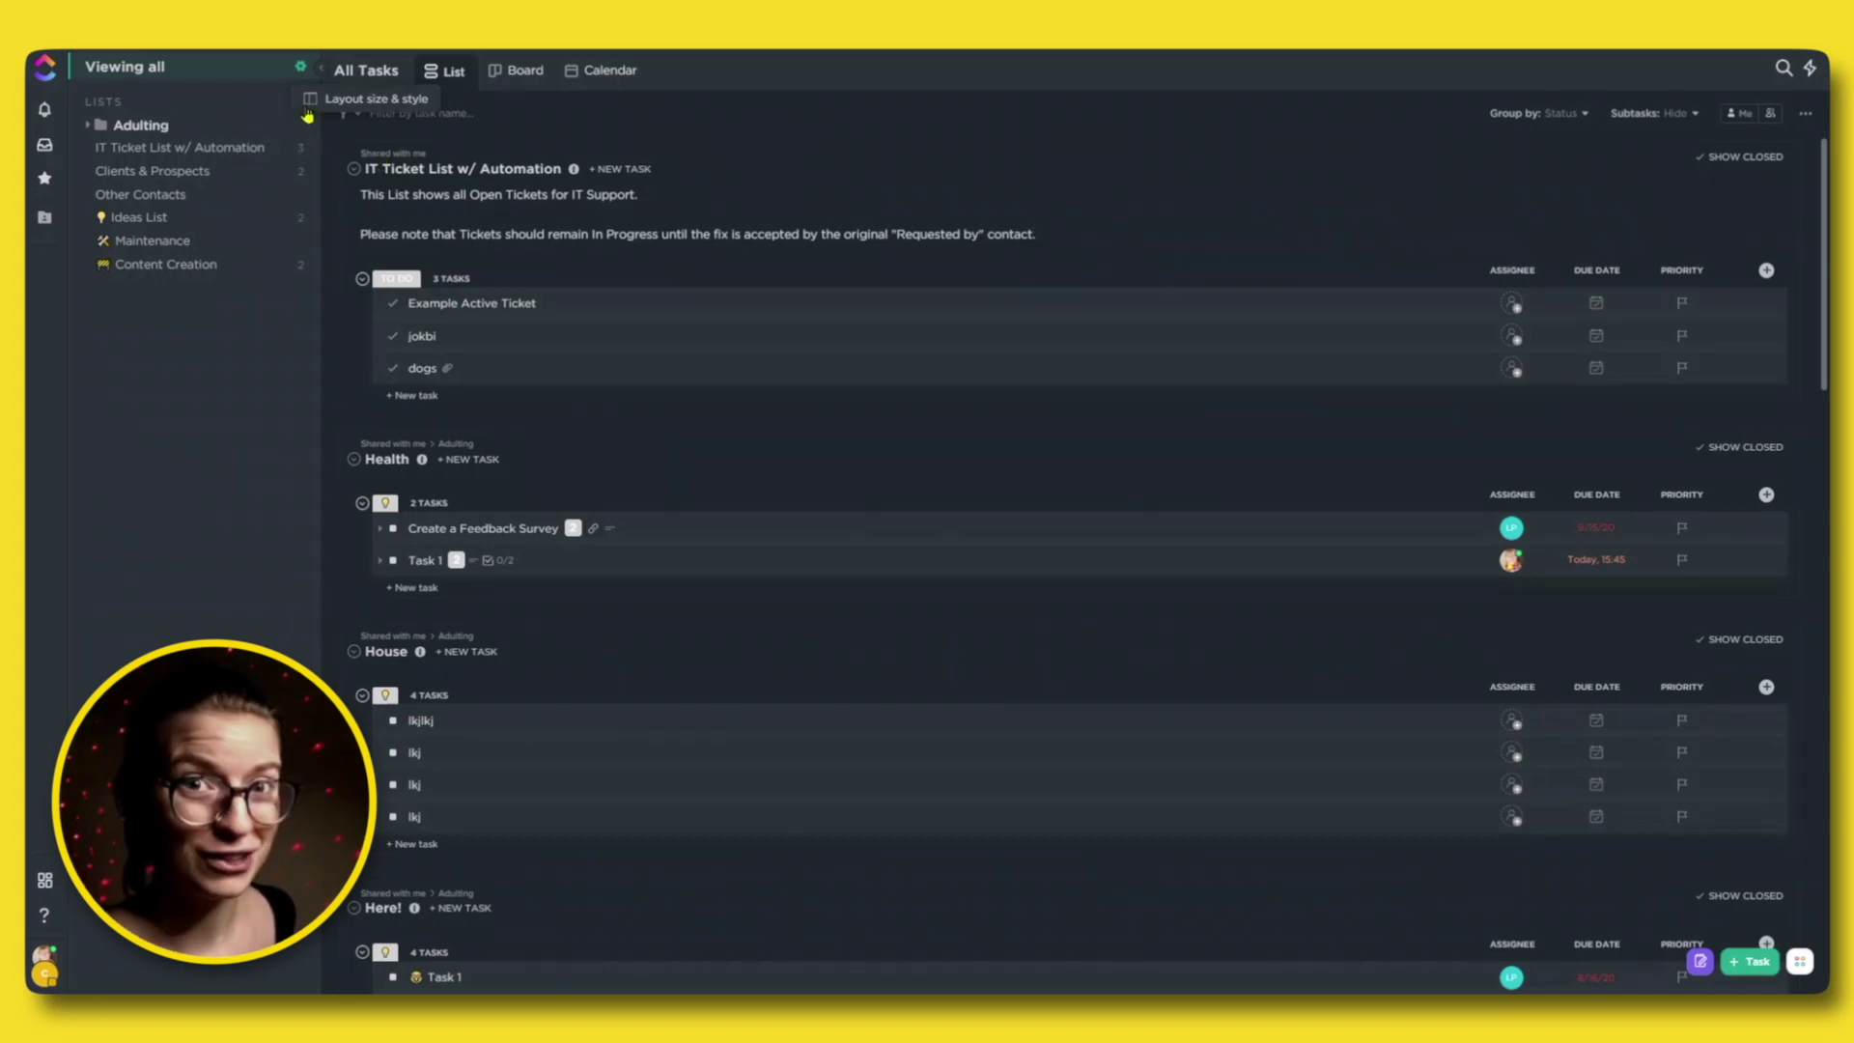
pyautogui.click(307, 110)
pyautogui.click(789, 225)
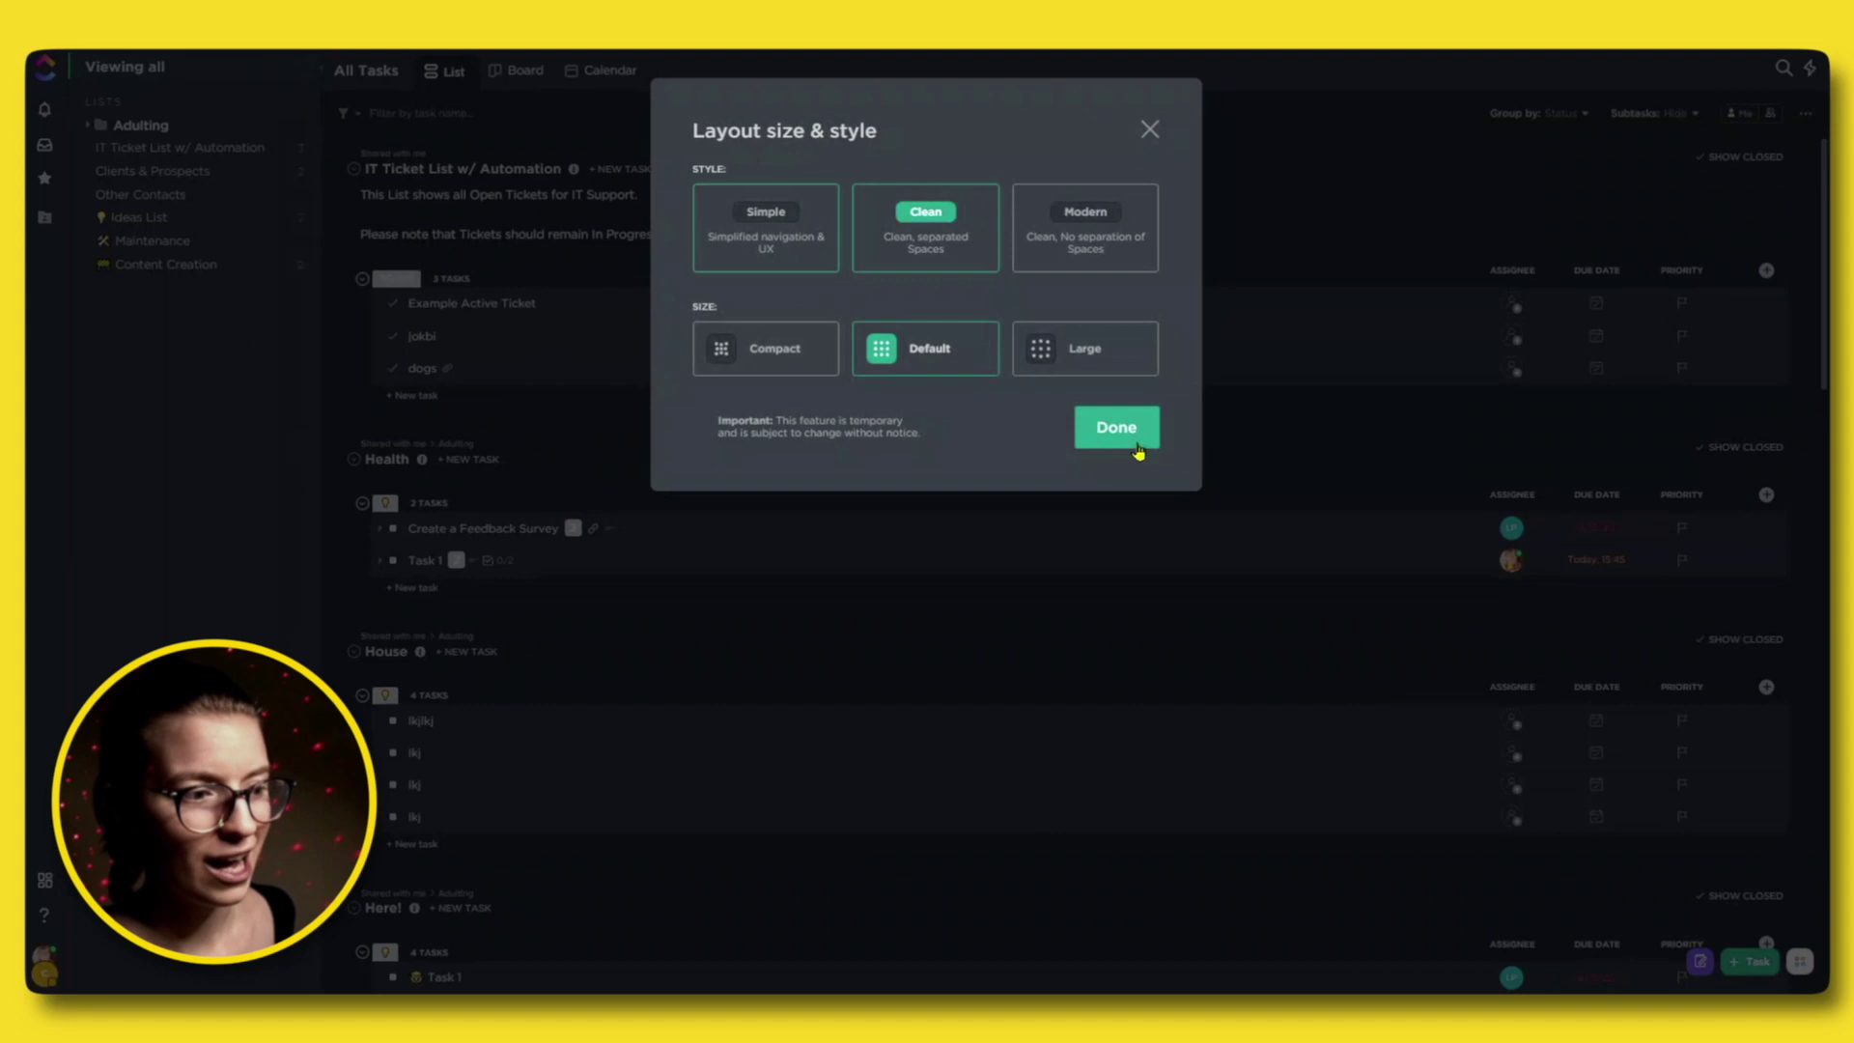
pyautogui.click(1115, 326)
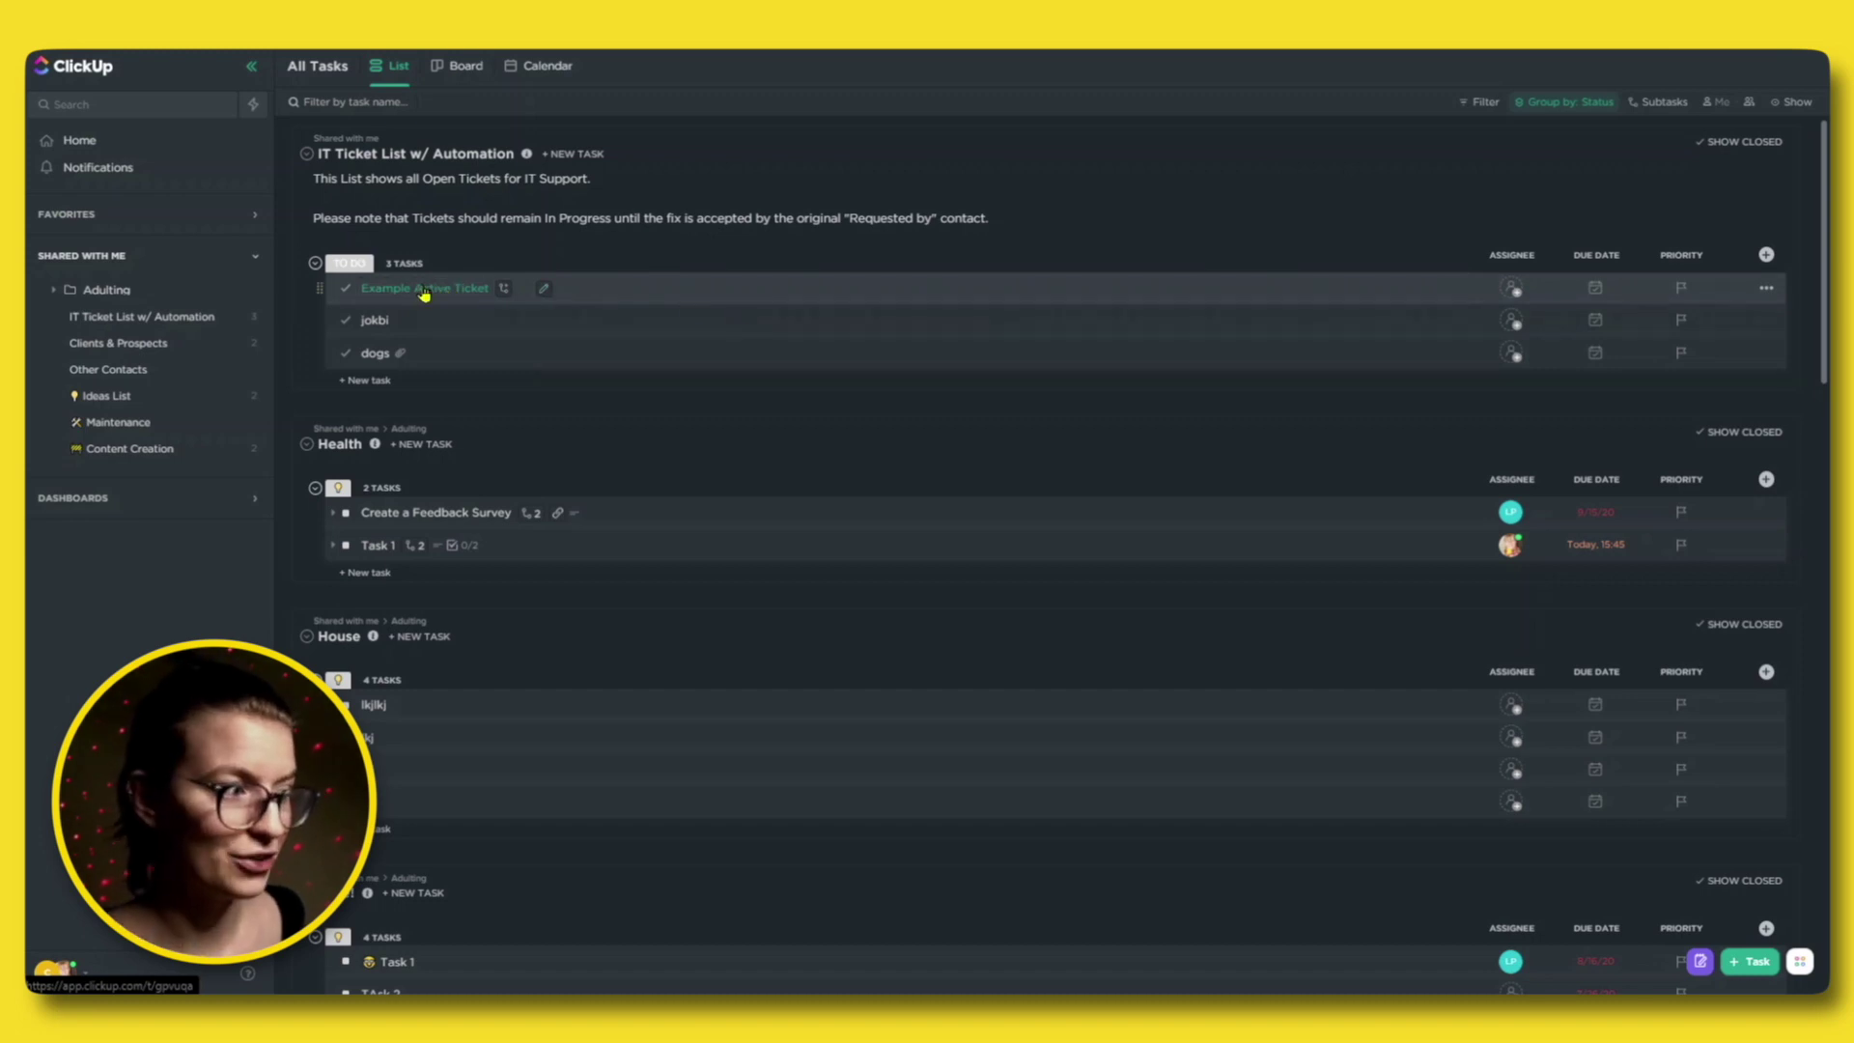
# Open Example Active Ticket, exit full screen, and dock the guest window on the left half.
pyautogui.click(424, 292)
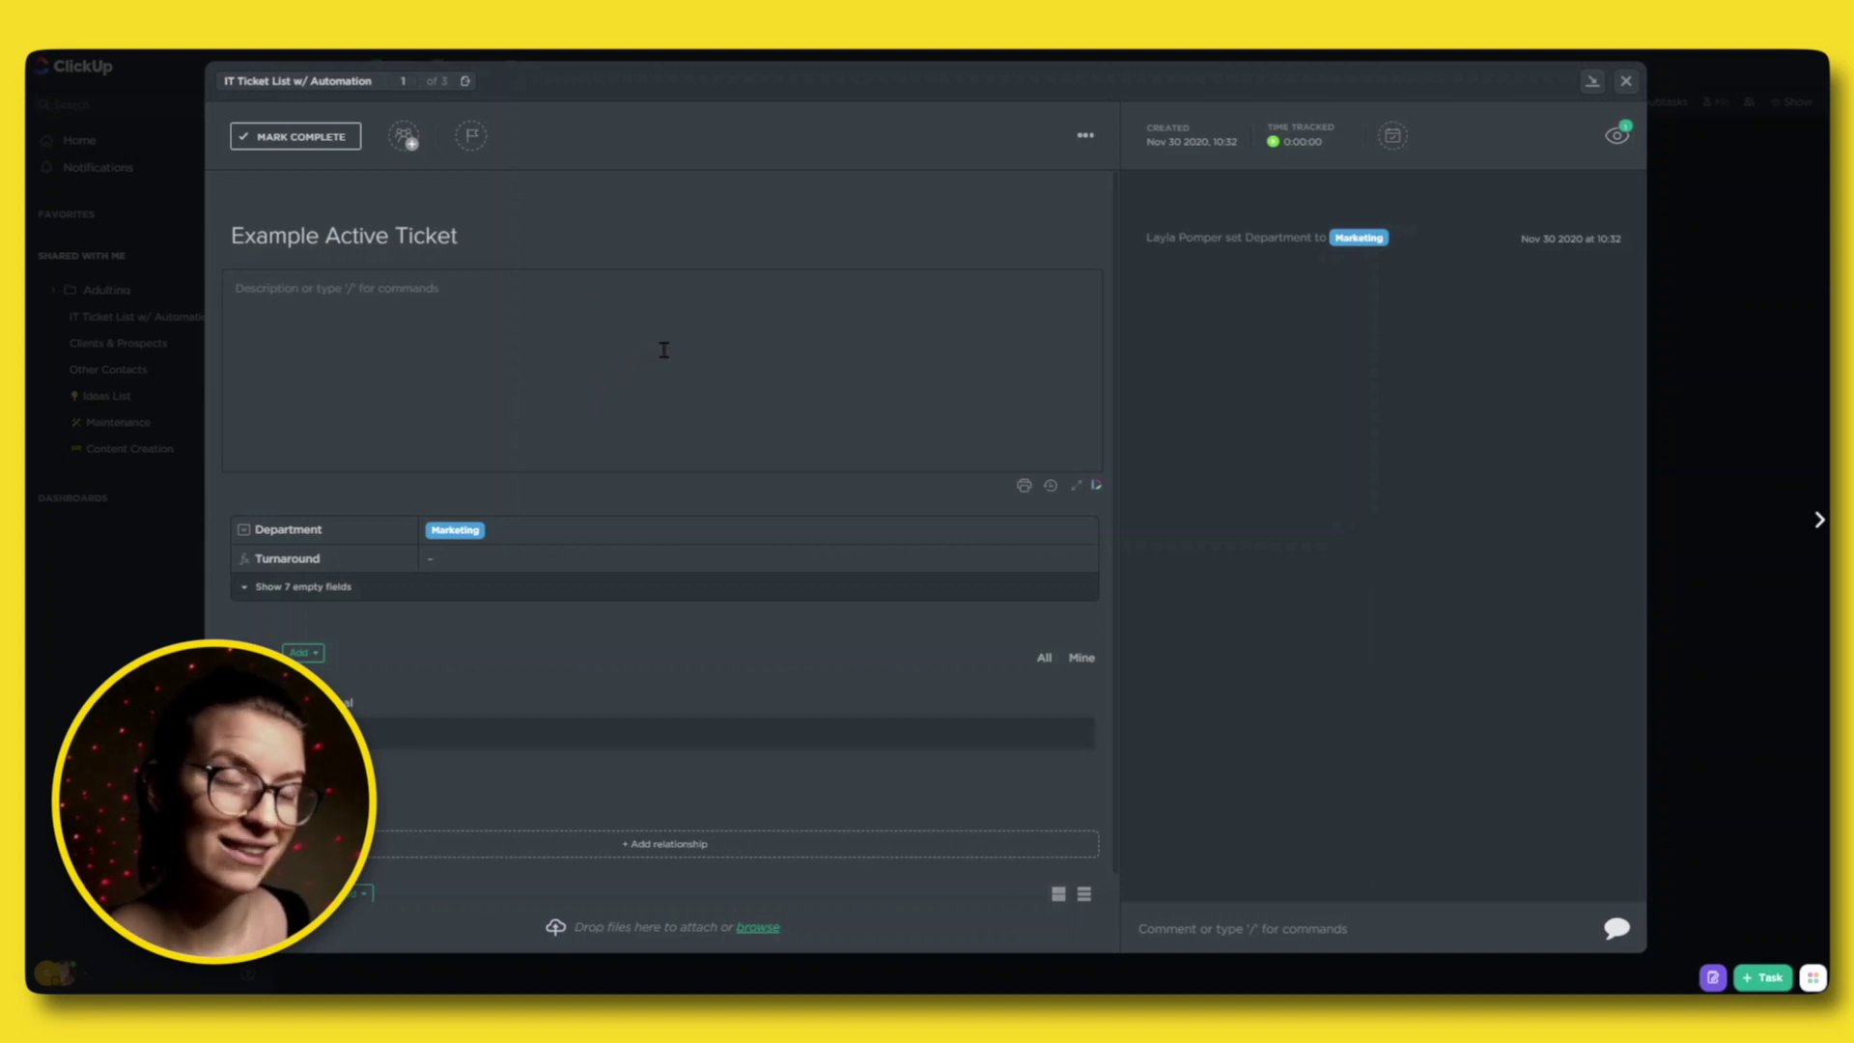
pyautogui.press('F11')
pyautogui.moveTo(1111, 91); pyautogui.dragTo(488, 61)
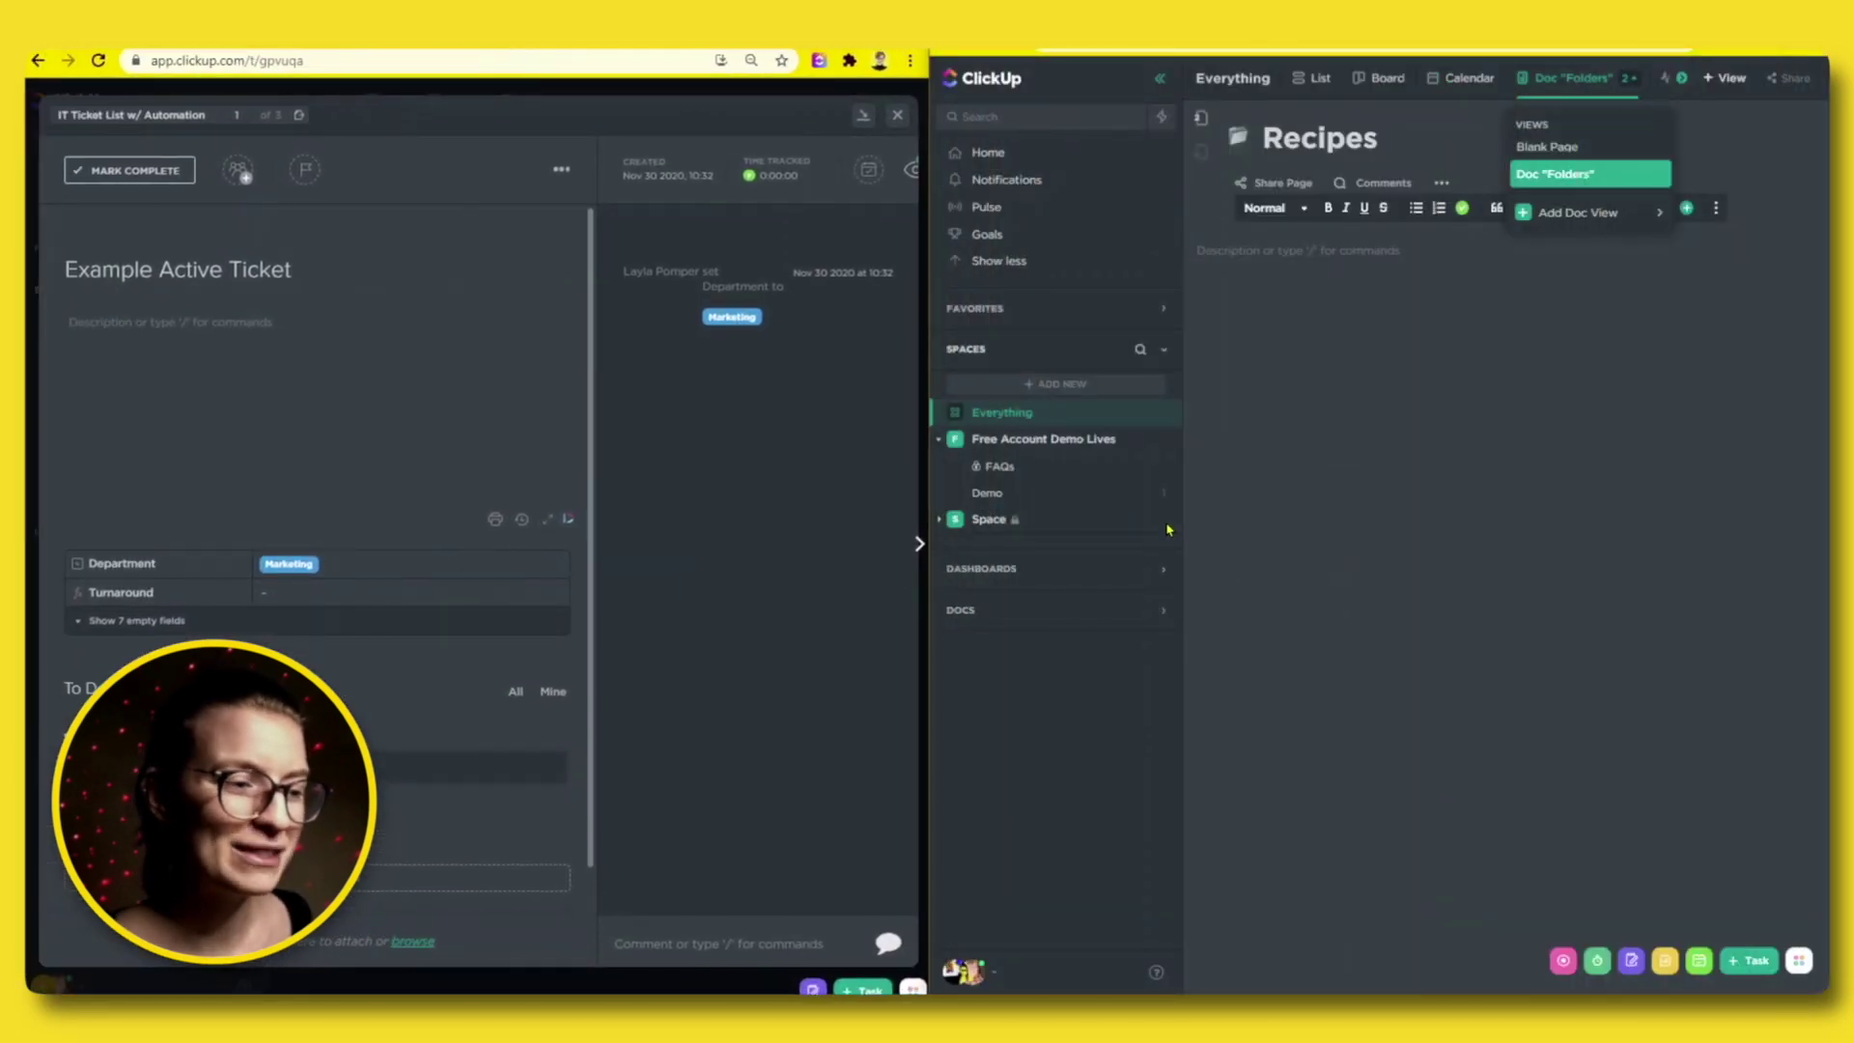
# Open the Demo list's Sharing & Permissions and expand the Full permission level options.
pyautogui.click(1159, 492)
pyautogui.click(1272, 837)
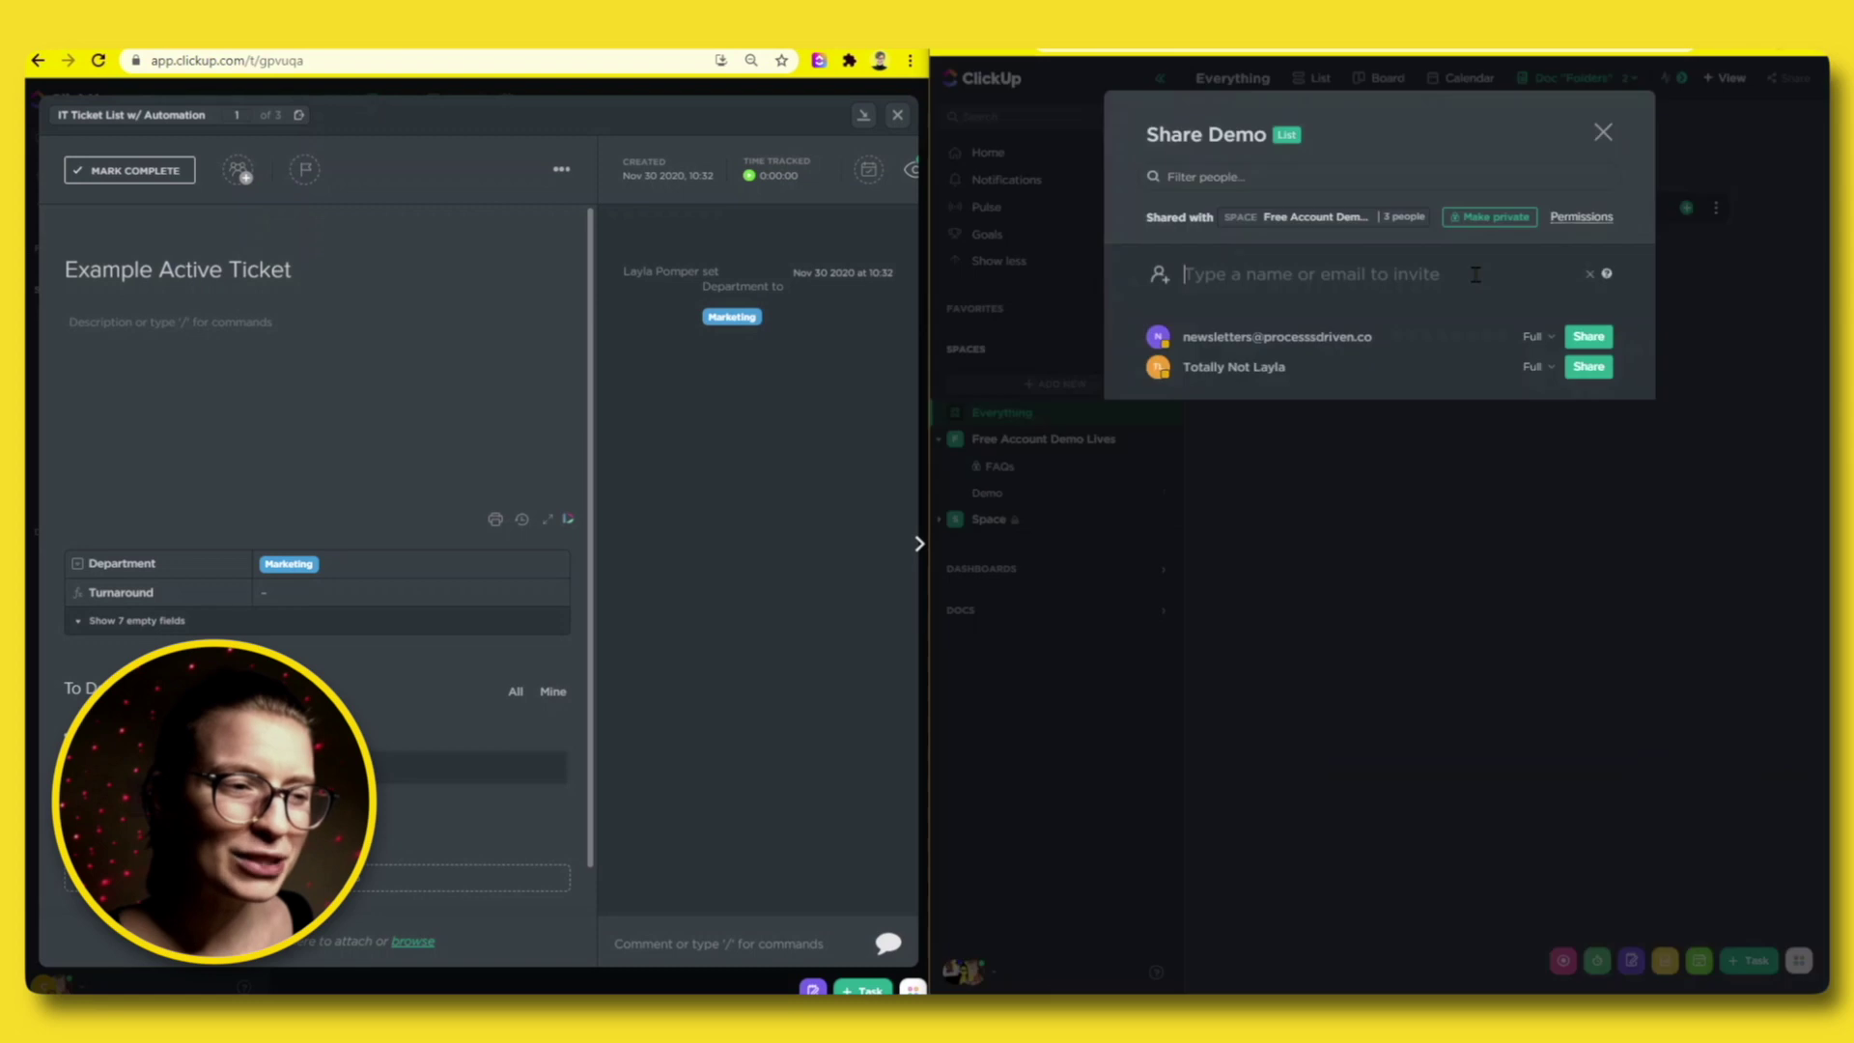
pyautogui.click(1539, 338)
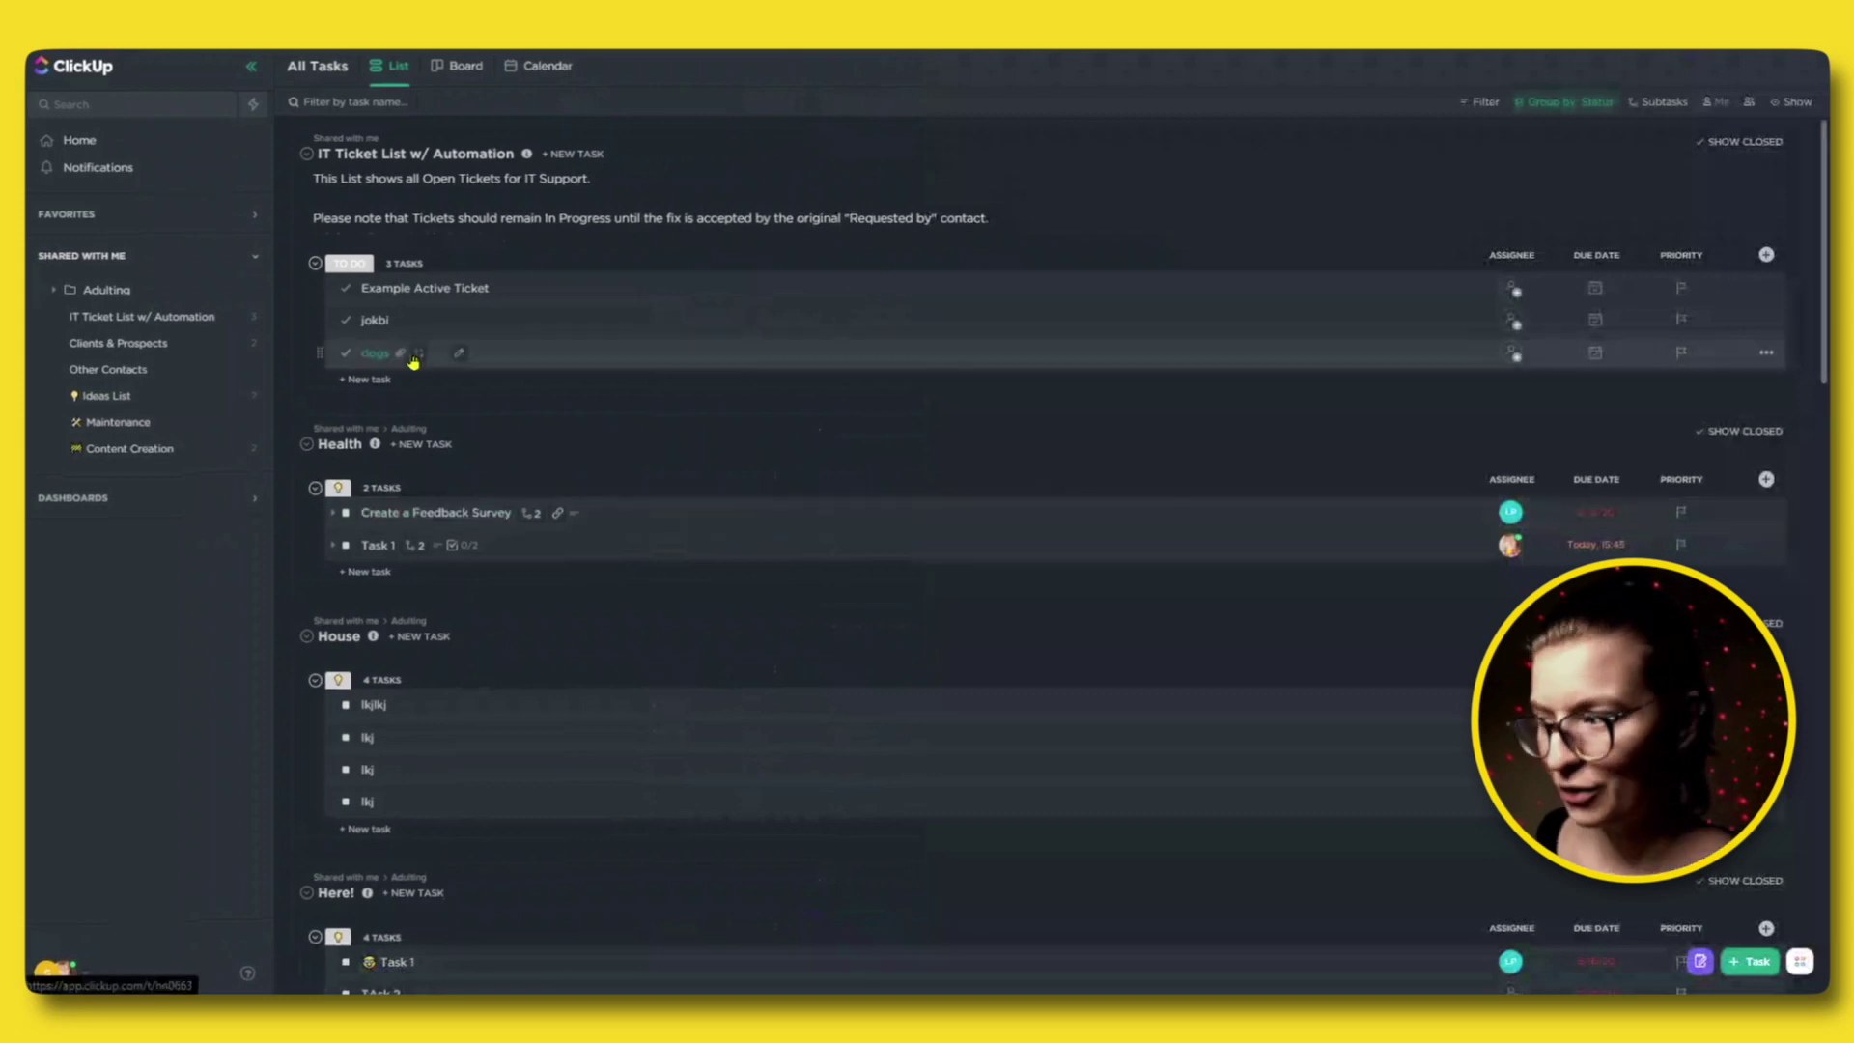
# Post the comment 'gdfg' on the Example Active Ticket task.
pyautogui.click(415, 288)
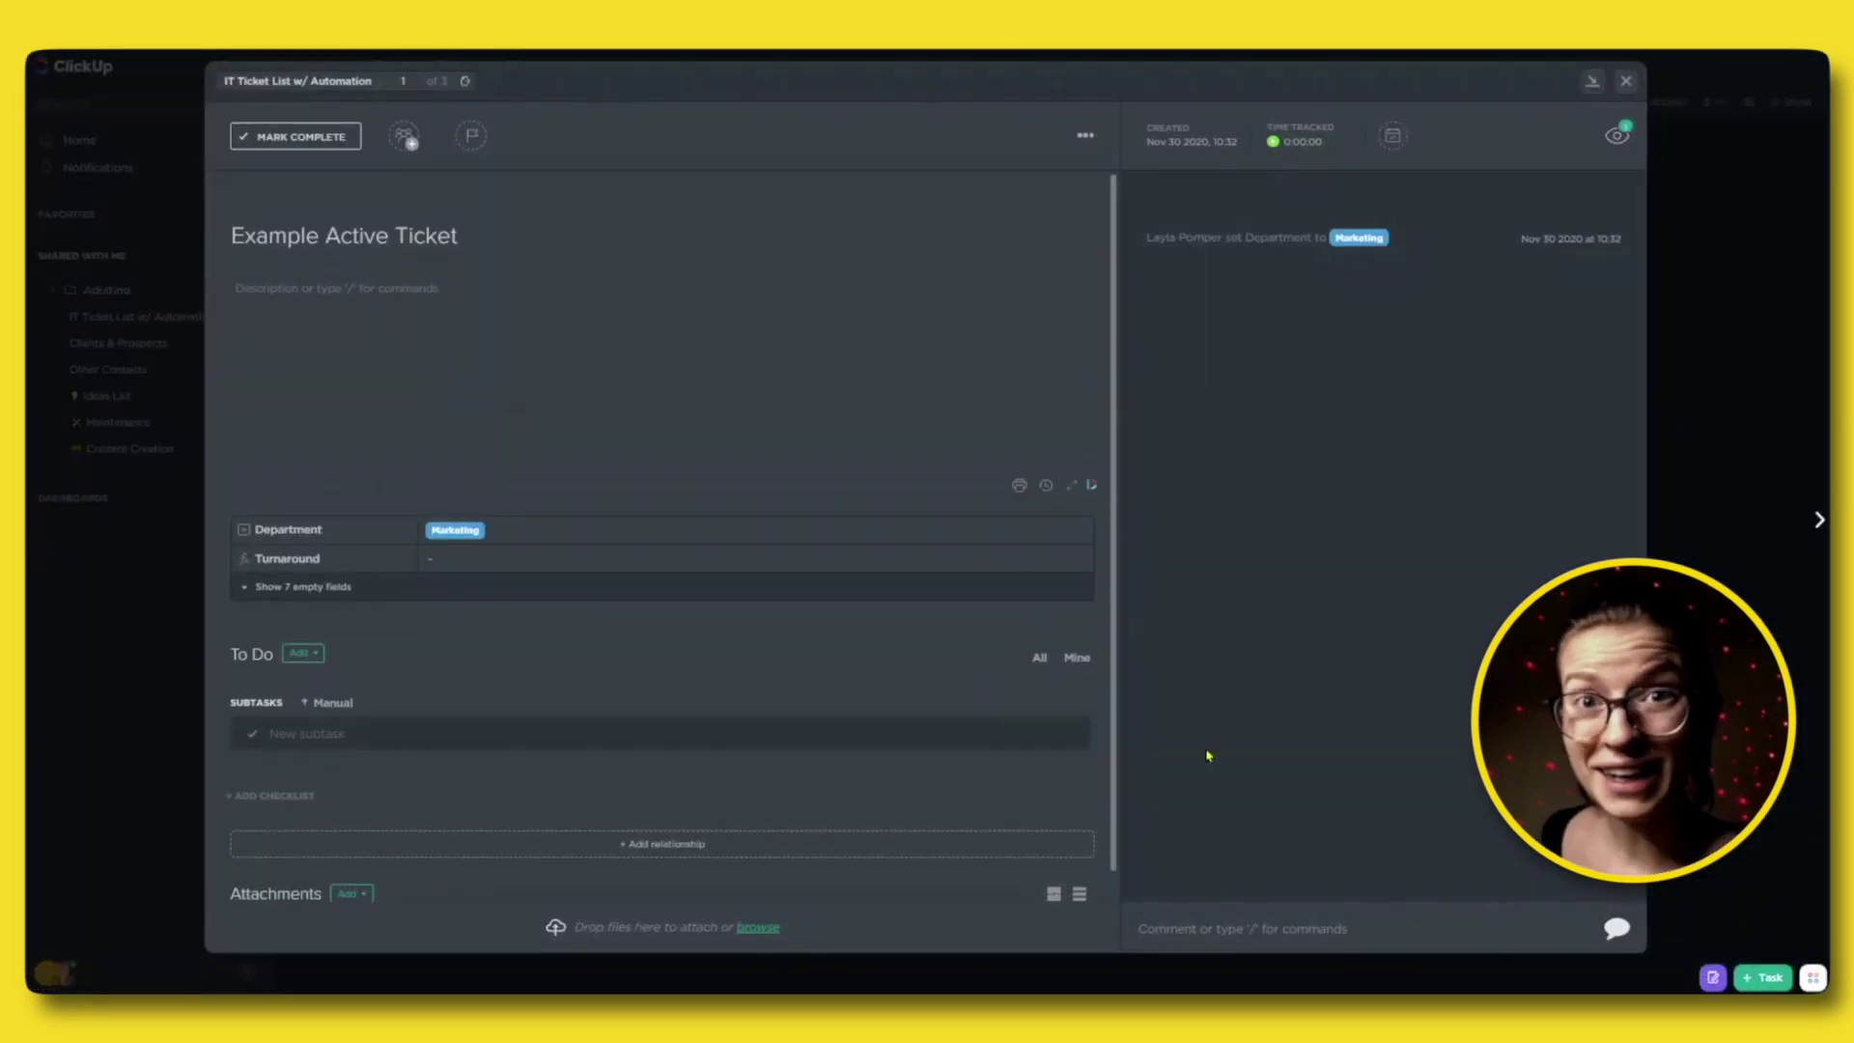
pyautogui.write('gdfg')
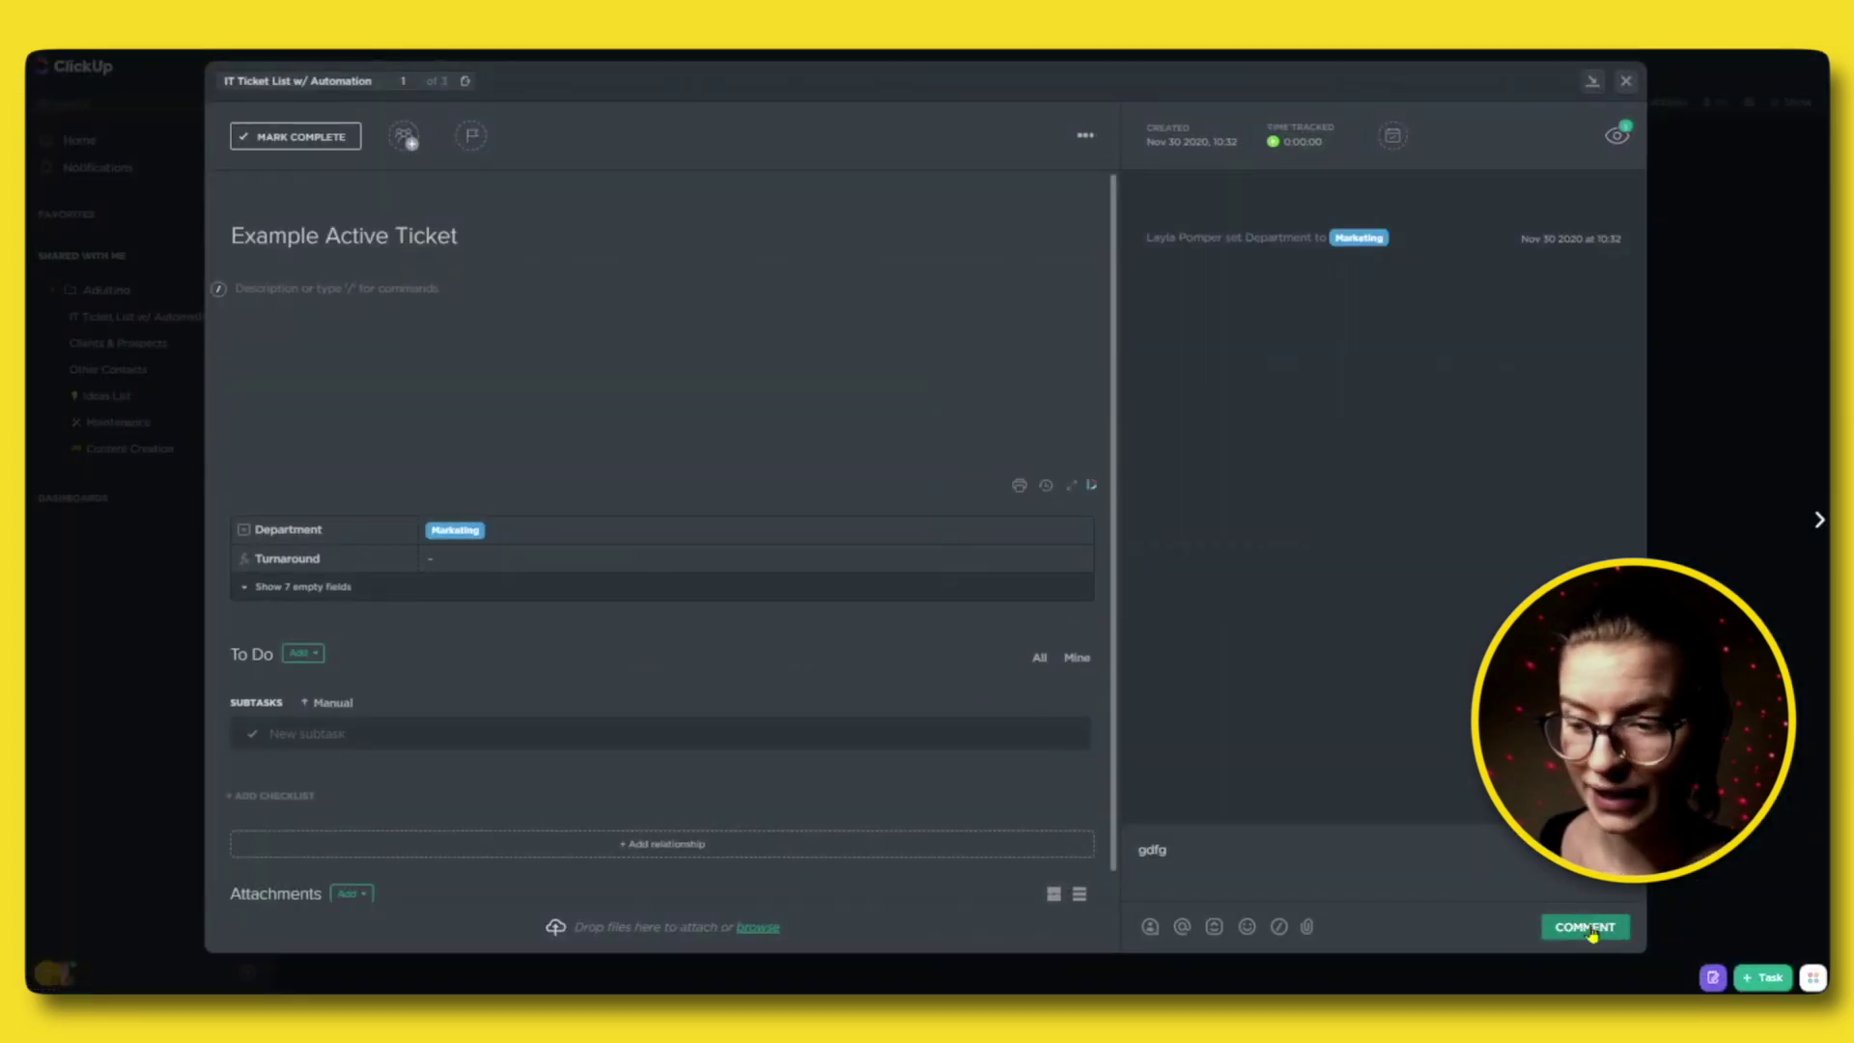
pyautogui.click(1584, 927)
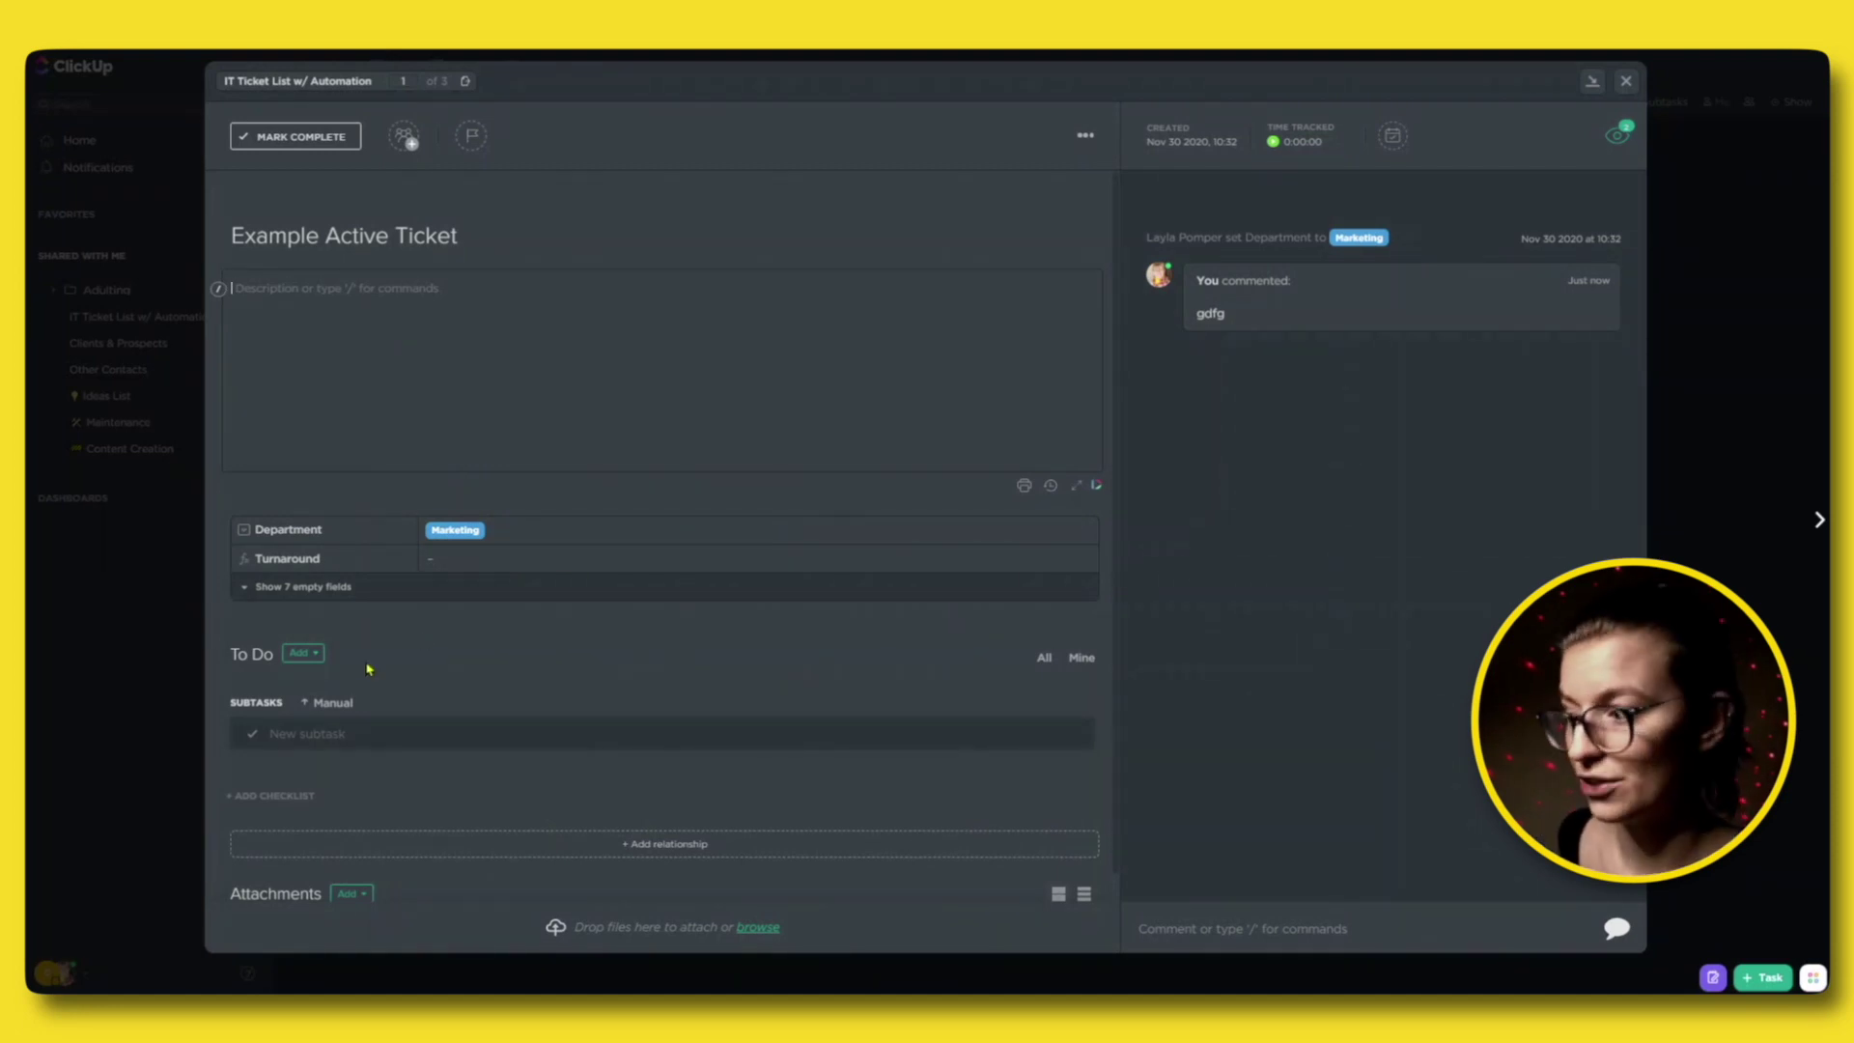
# Add two subtasks, 'lkjlk' and '1', to Example Active Ticket.
pyautogui.click(416, 736)
pyautogui.write('lkjlk')
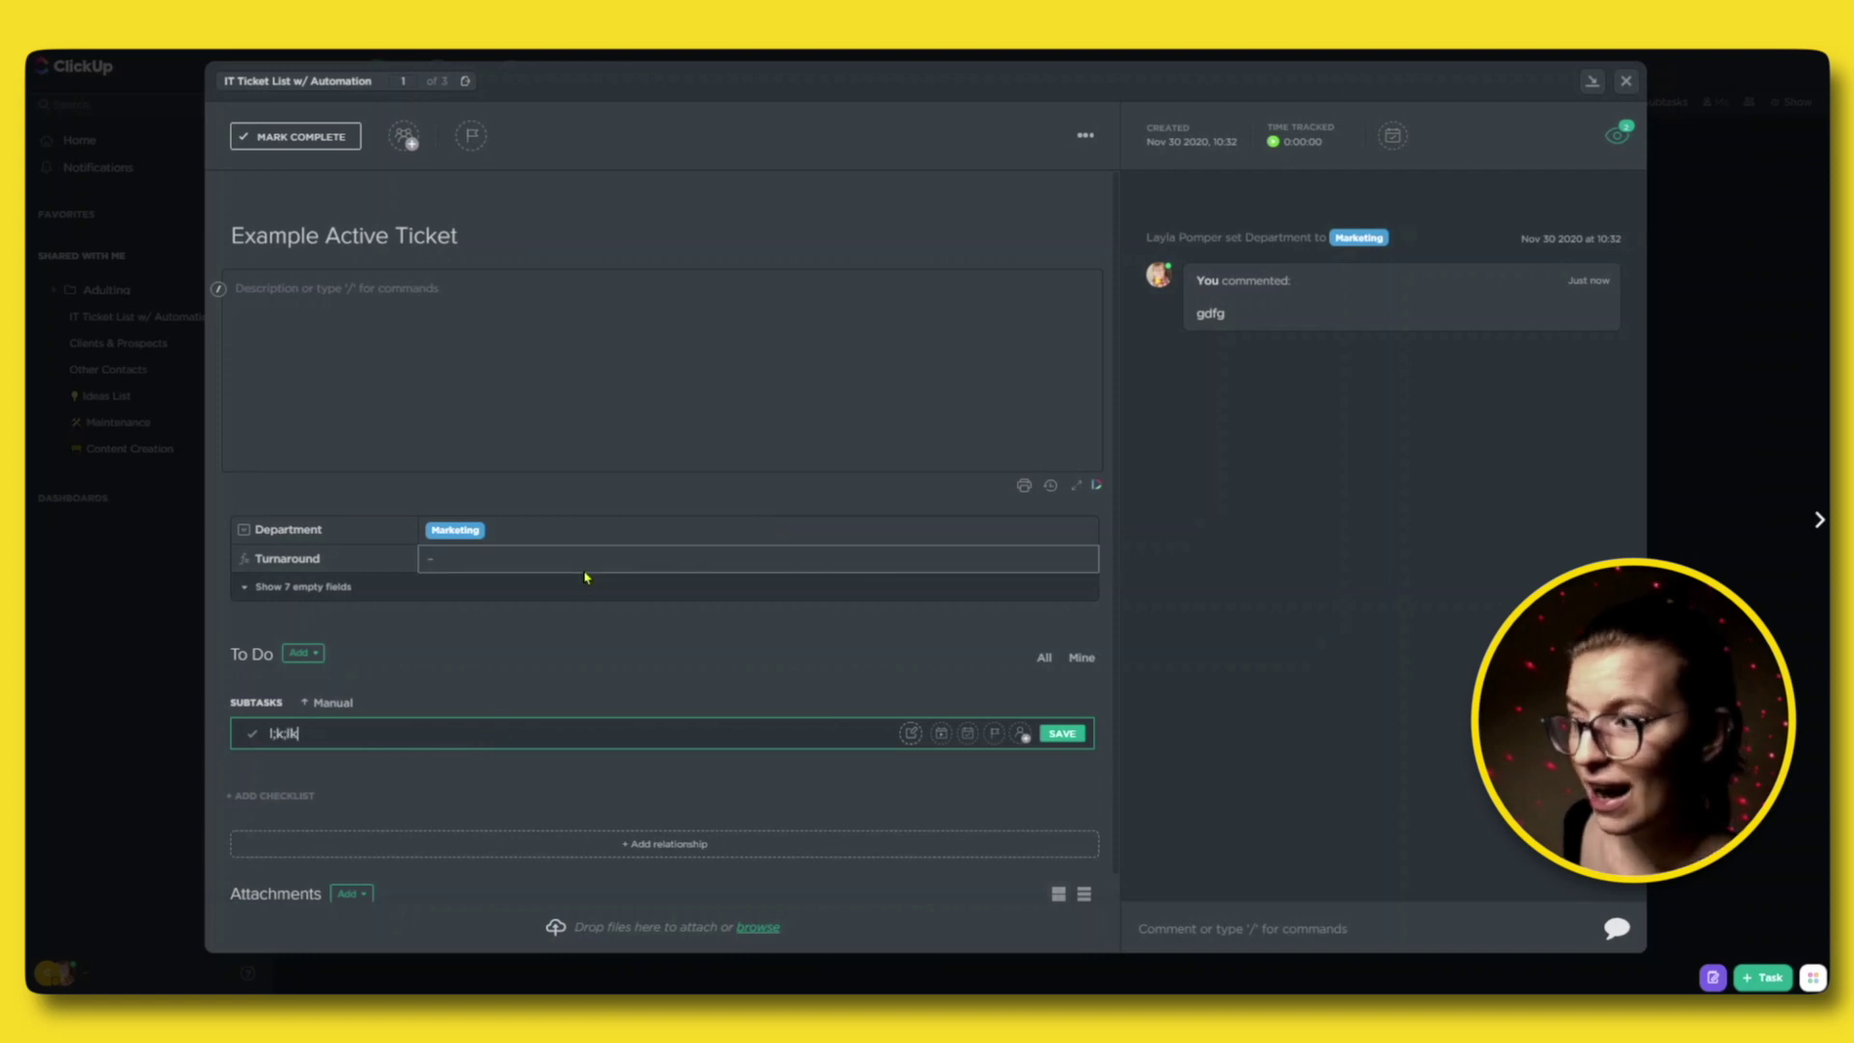
pyautogui.press('Return')
pyautogui.write('1')
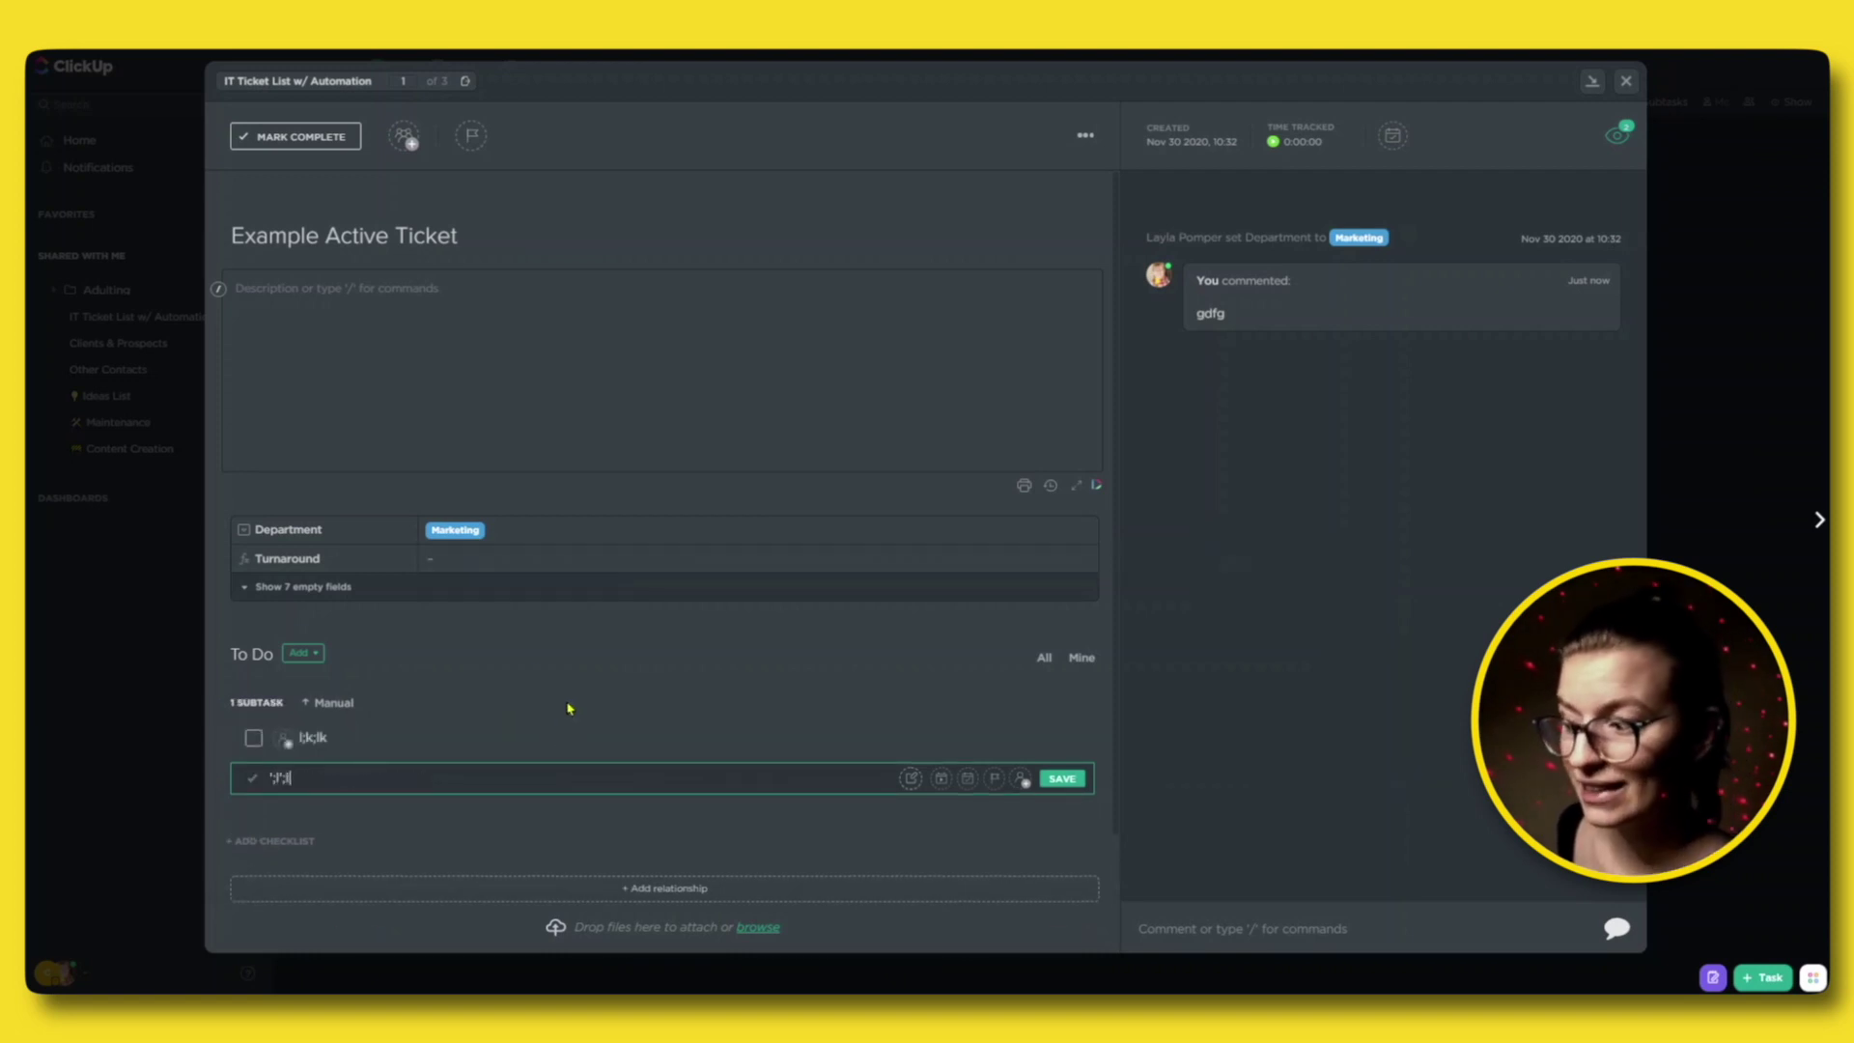
pyautogui.press('Return')
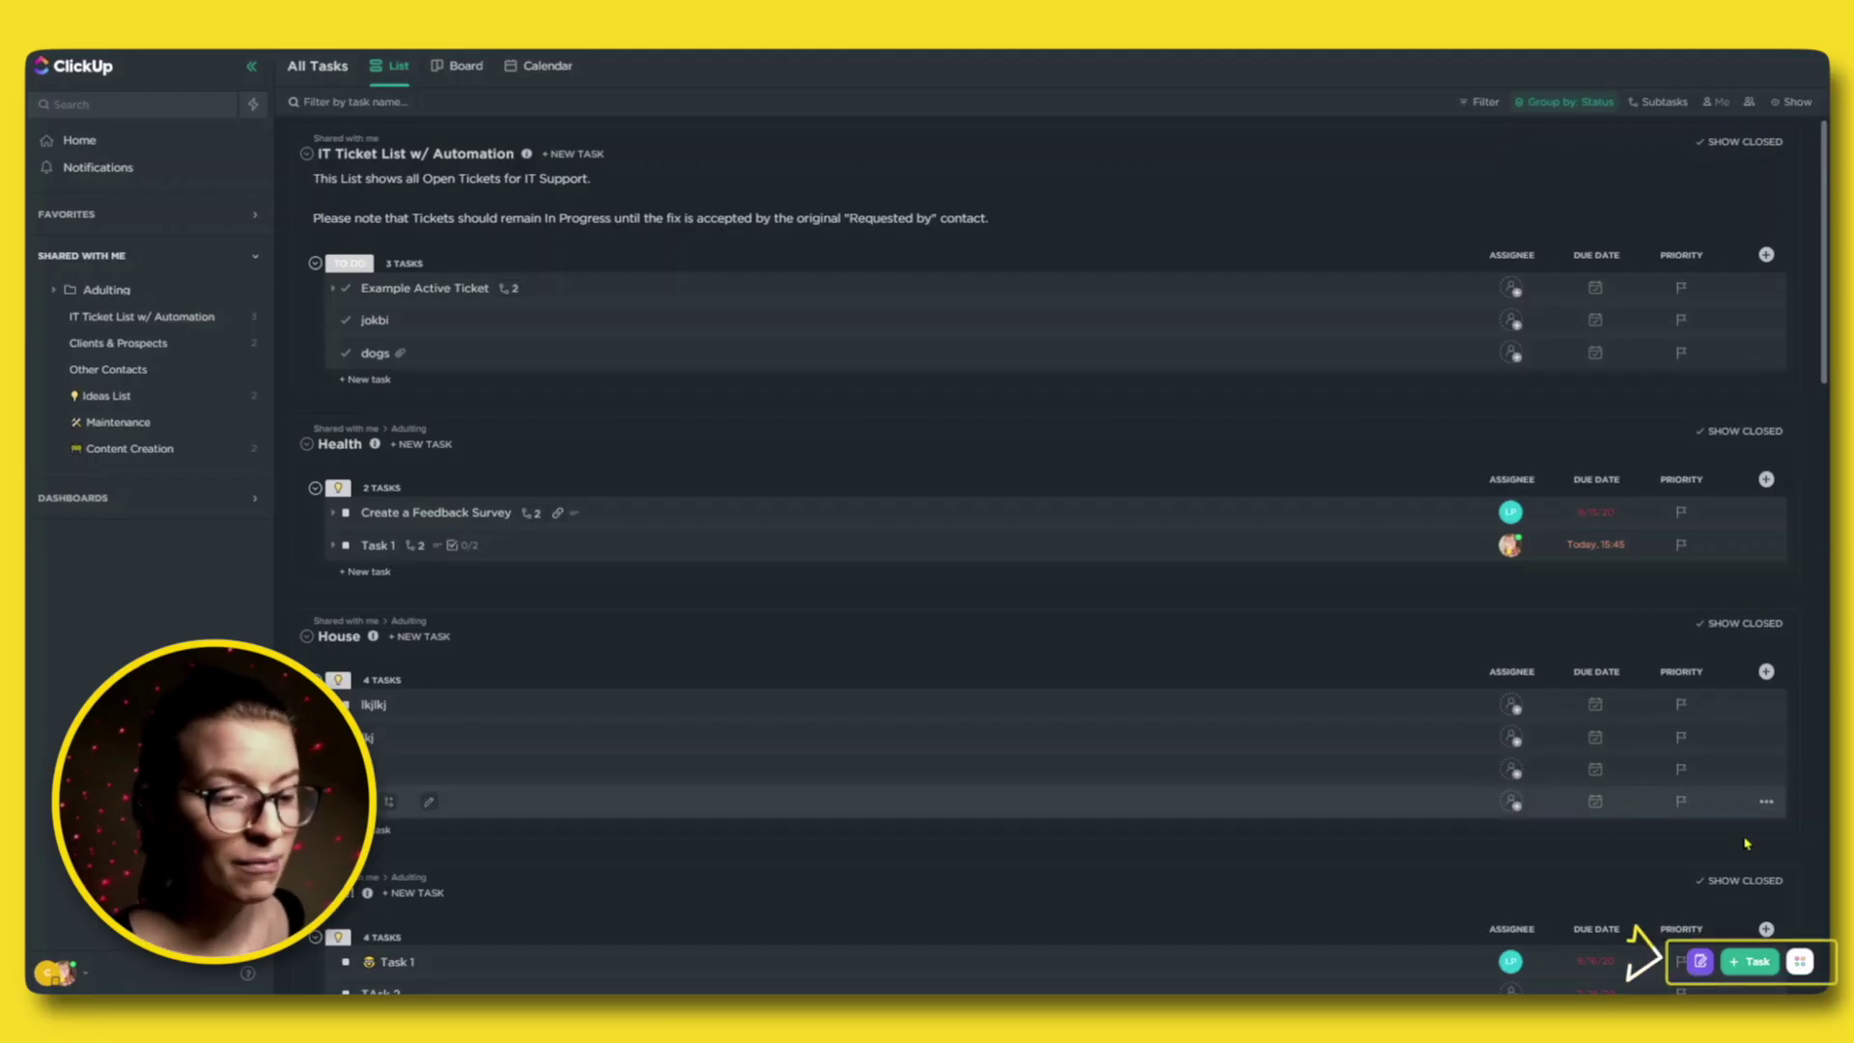
# Open the guest's quick-action tray, close the Share Demo dialog, then open the member's tray.
pyautogui.click(1800, 962)
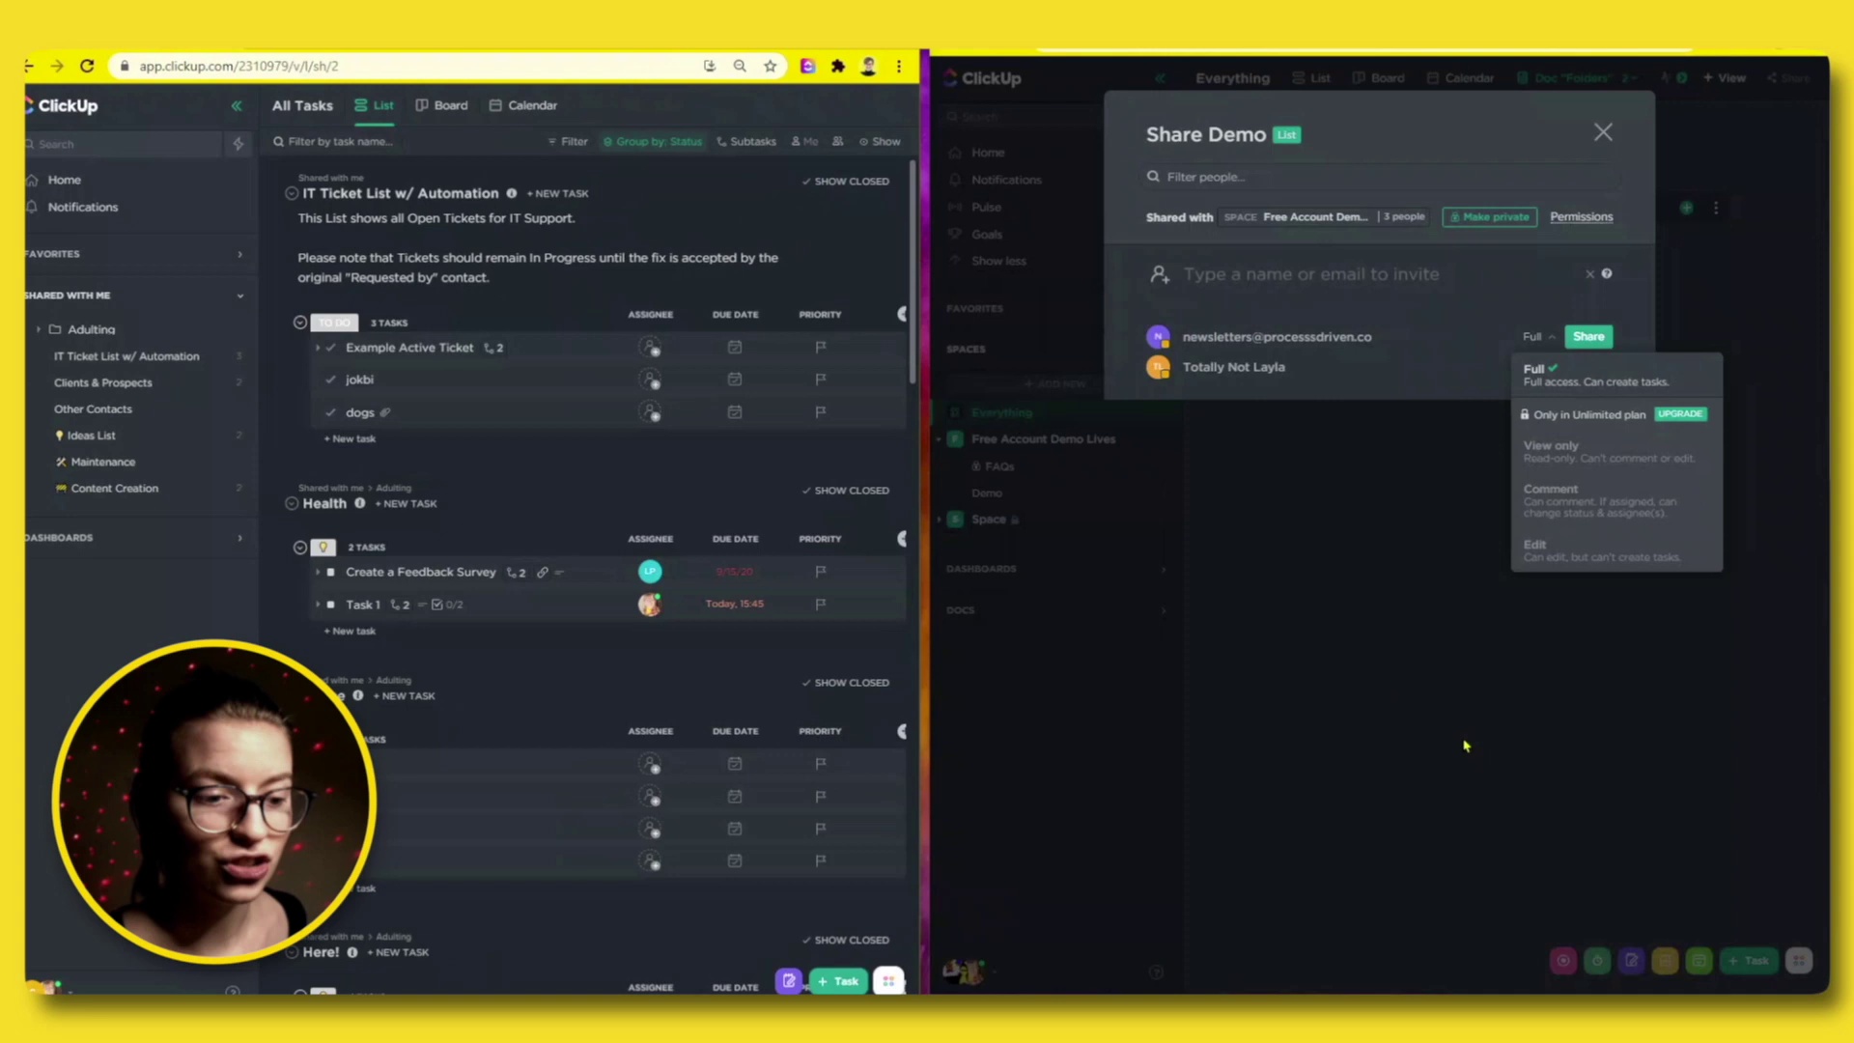
pyautogui.click(1722, 875)
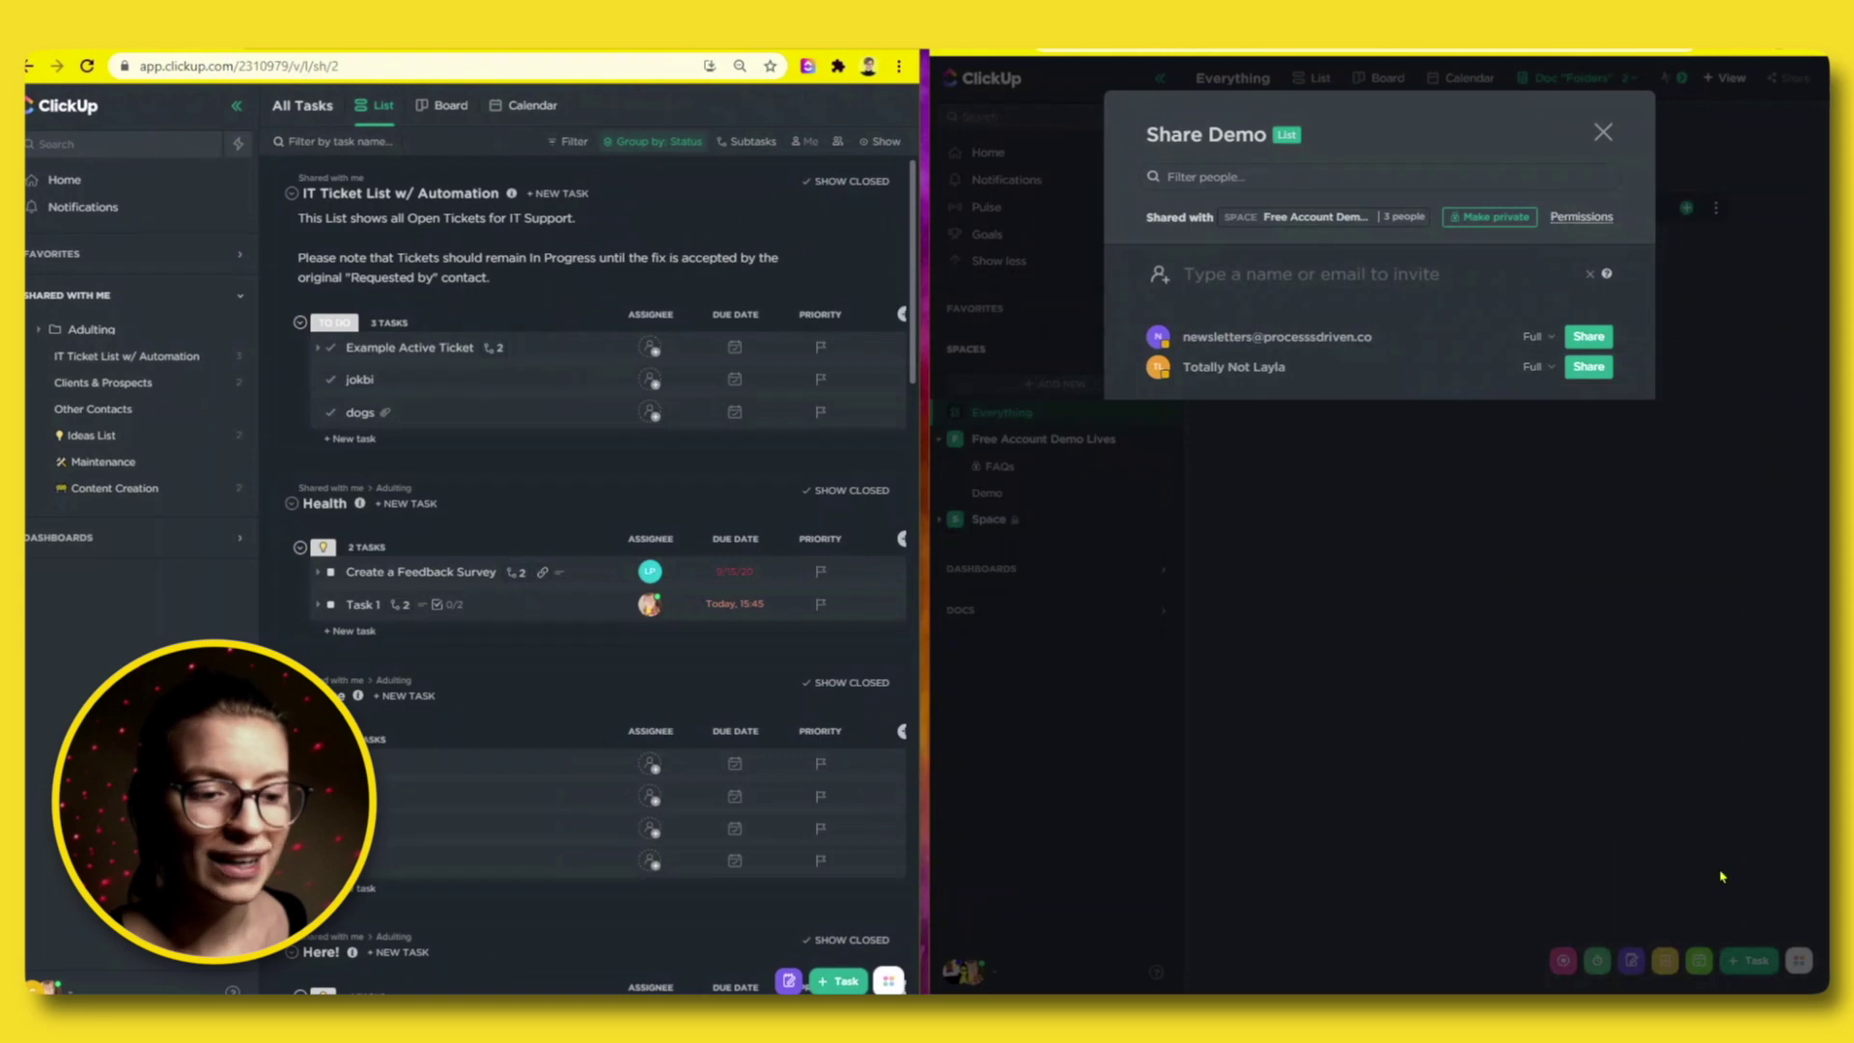
pyautogui.click(1600, 135)
pyautogui.click(1798, 960)
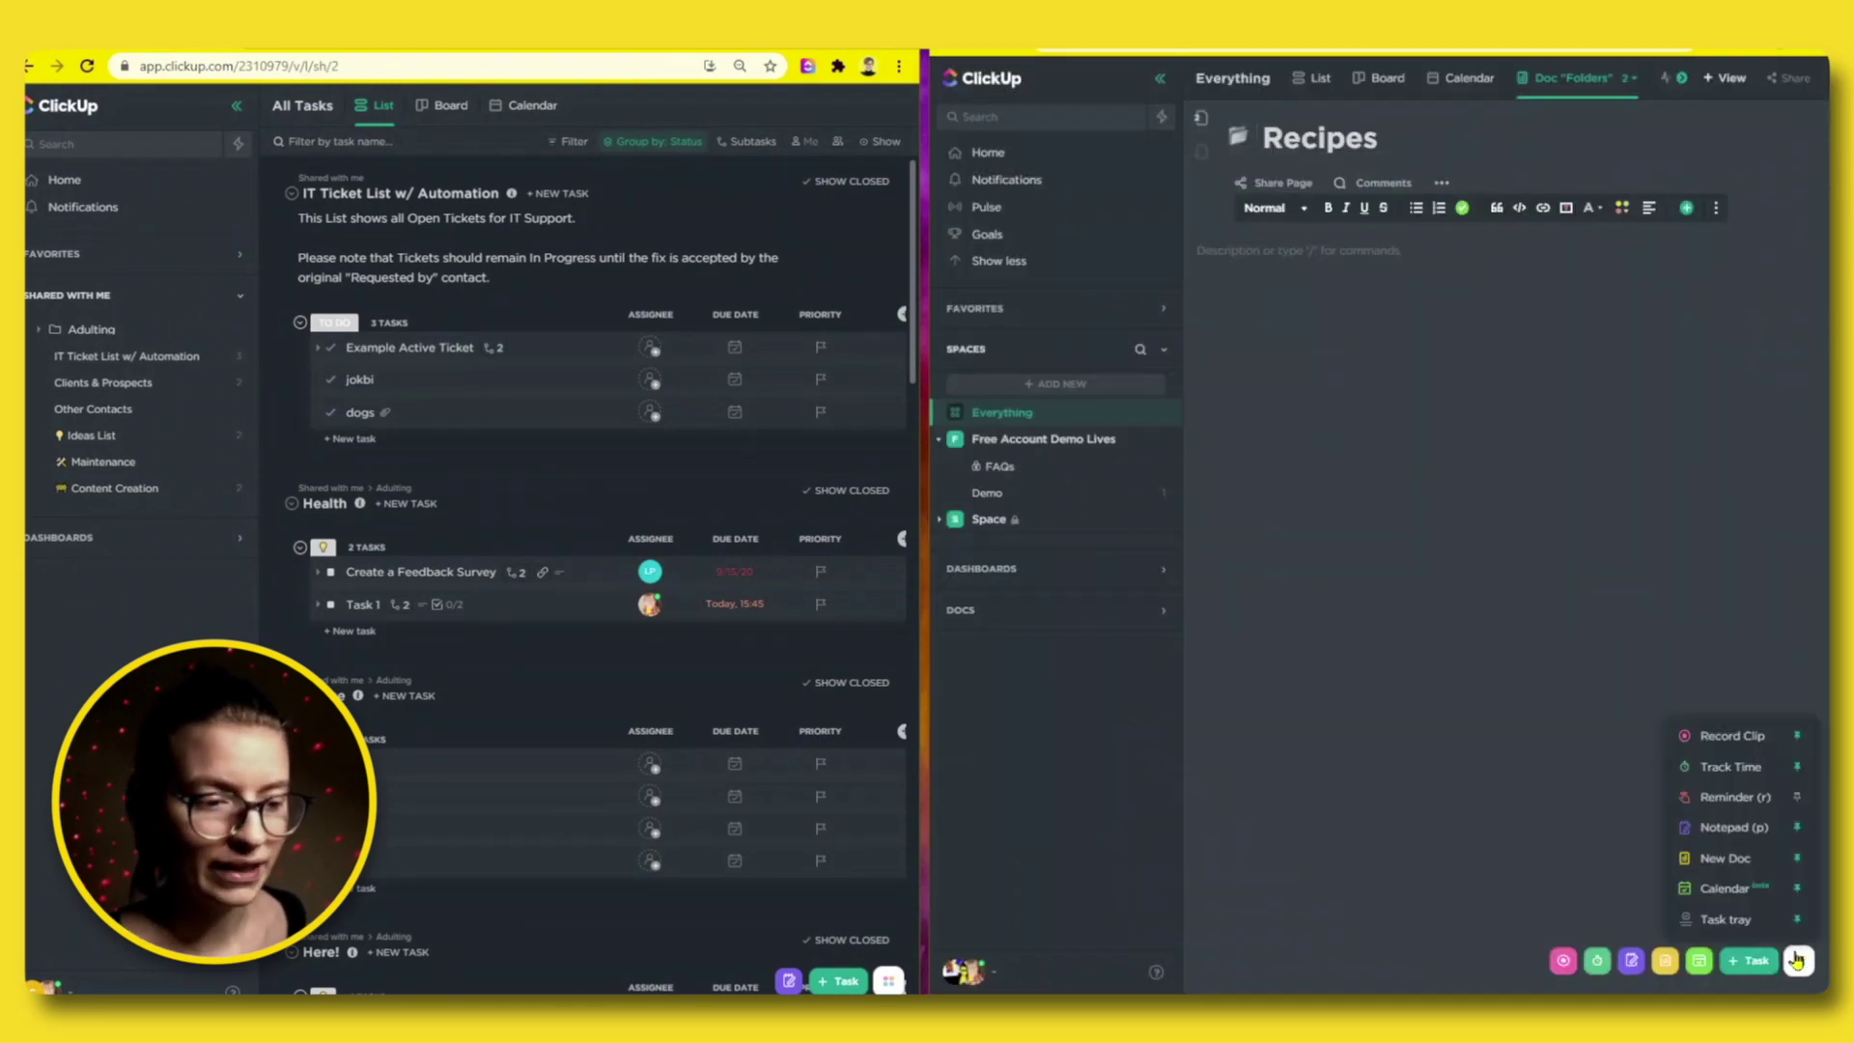